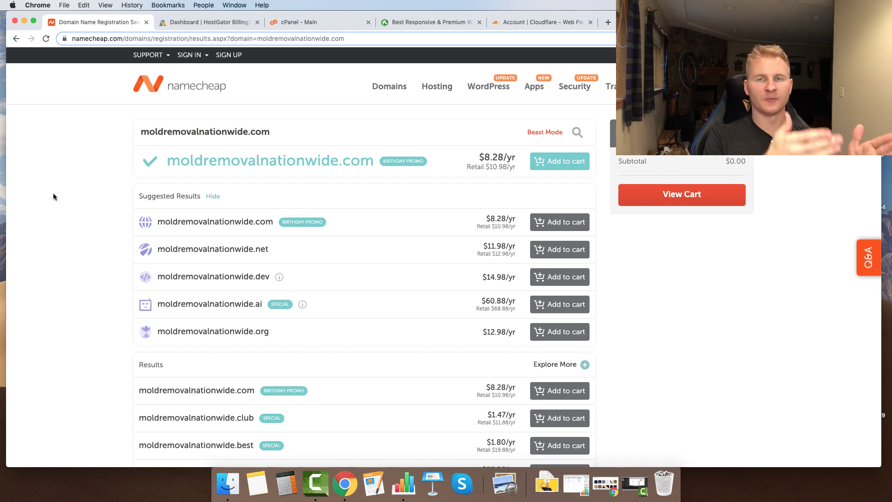
# - Add moldremovalnationwide.com to the Namecheap cart ($8.46 subtotal) and view the cart
pyautogui.moveTo(141, 136); pyautogui.dragTo(199, 129)
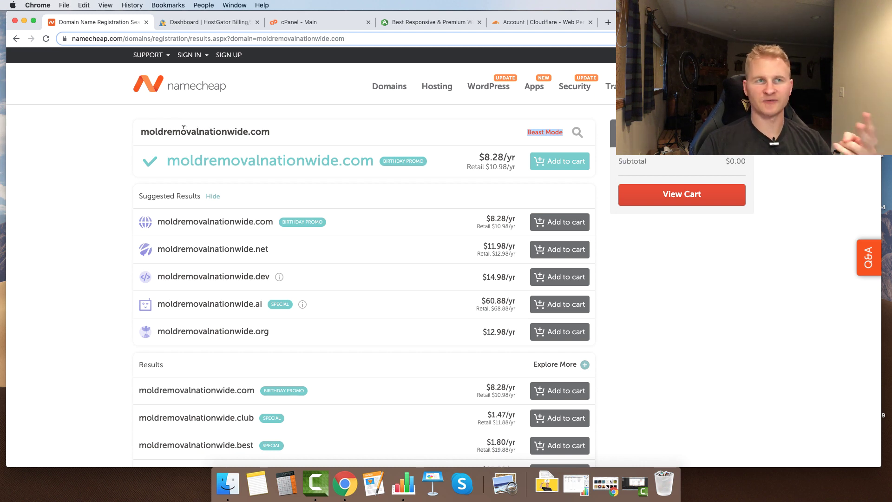
pyautogui.click(93, 167)
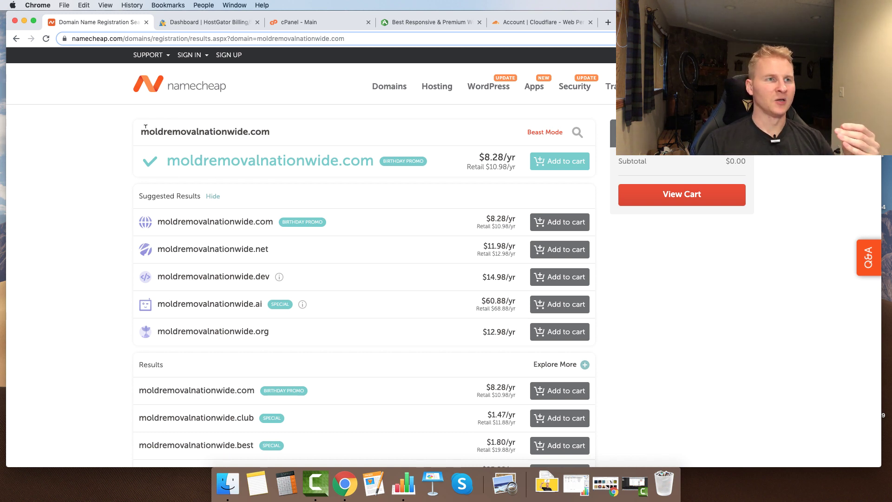
pyautogui.moveTo(145, 126); pyautogui.dragTo(277, 126)
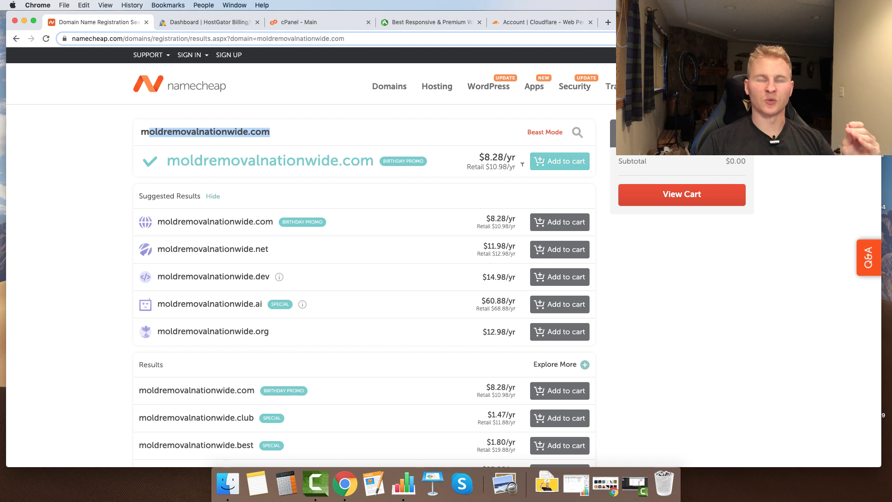
pyautogui.click(74, 228)
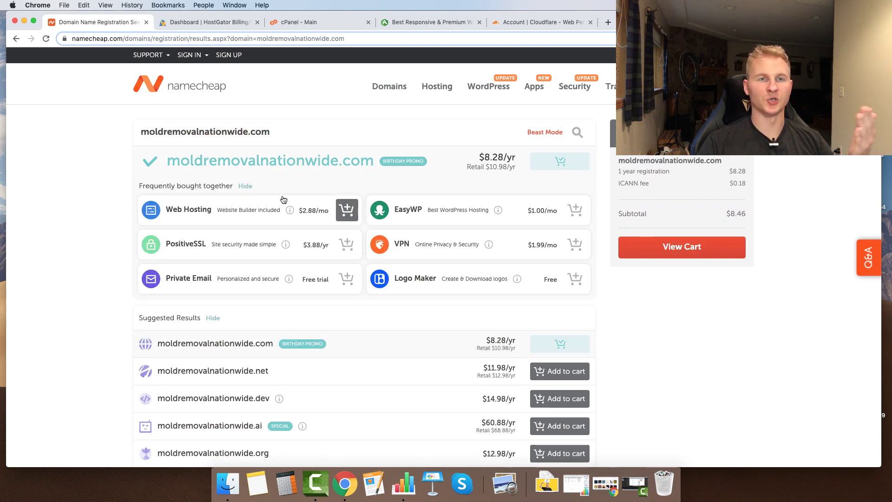
pyautogui.click(672, 252)
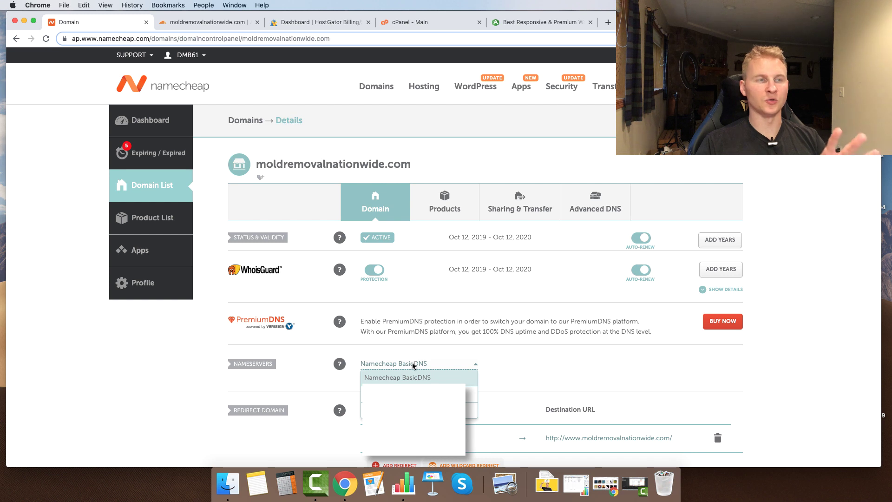
# - Switch moldremovalnationwide.com's nameservers to Custom DNS with Cloudflare's nameservers and save
pyautogui.click(470, 410)
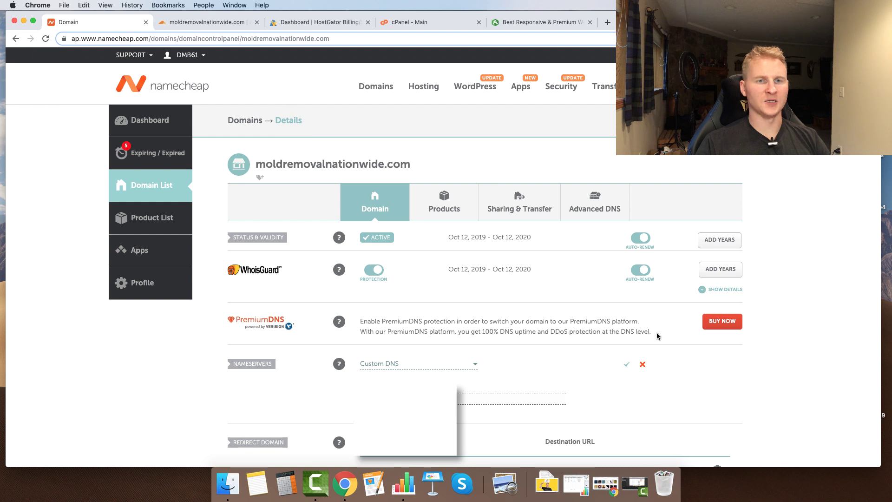
pyautogui.click(625, 366)
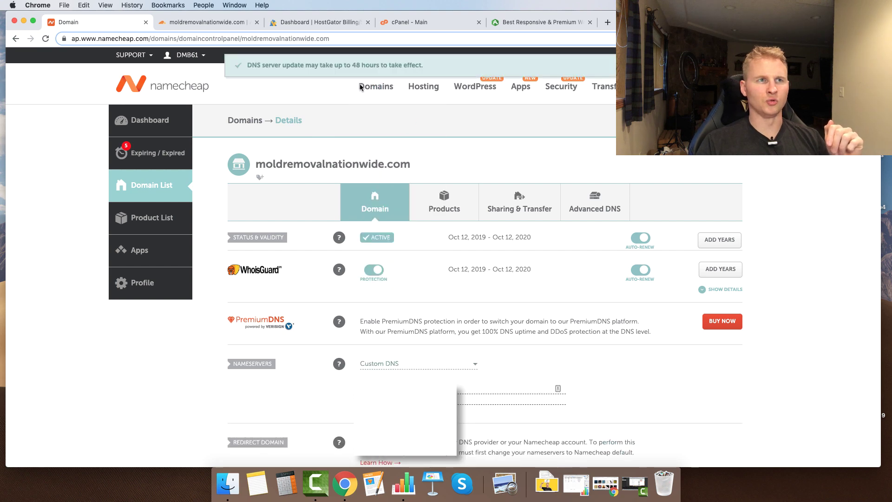
pyautogui.click(205, 22)
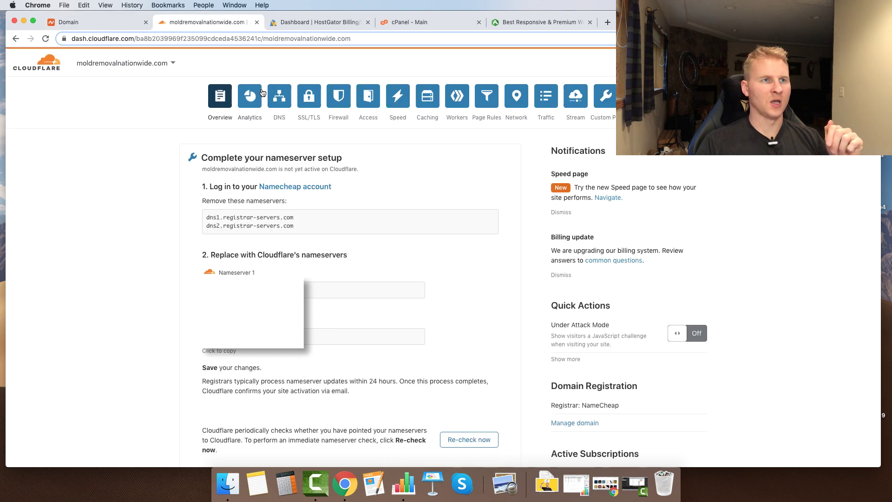
# - Delete the A record and the www CNAME record from the domain's Cloudflare DNS list
pyautogui.click(279, 95)
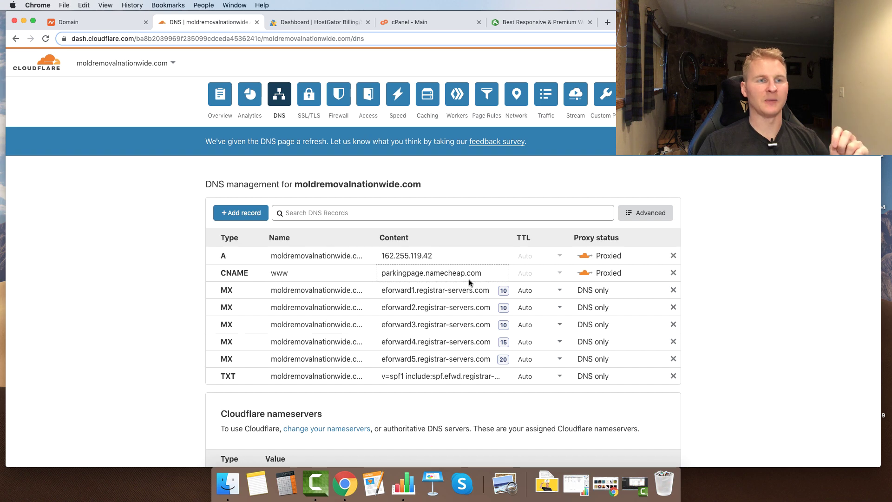
pyautogui.click(673, 256)
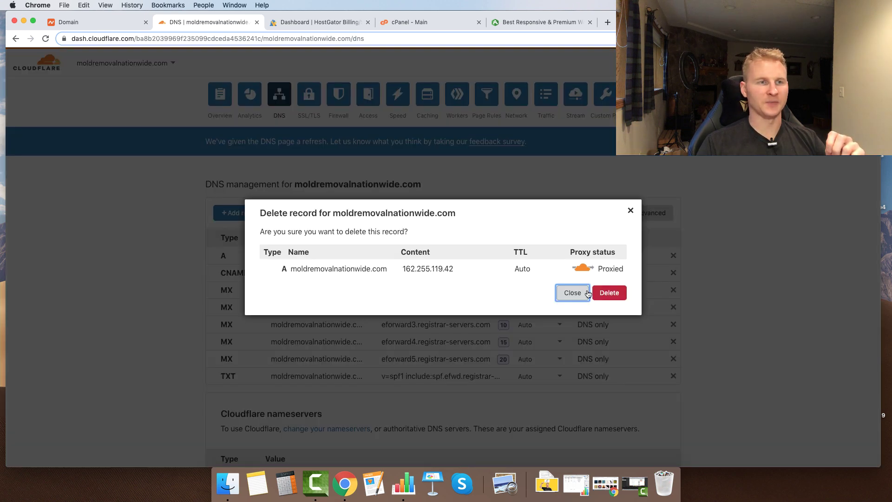
pyautogui.click(601, 294)
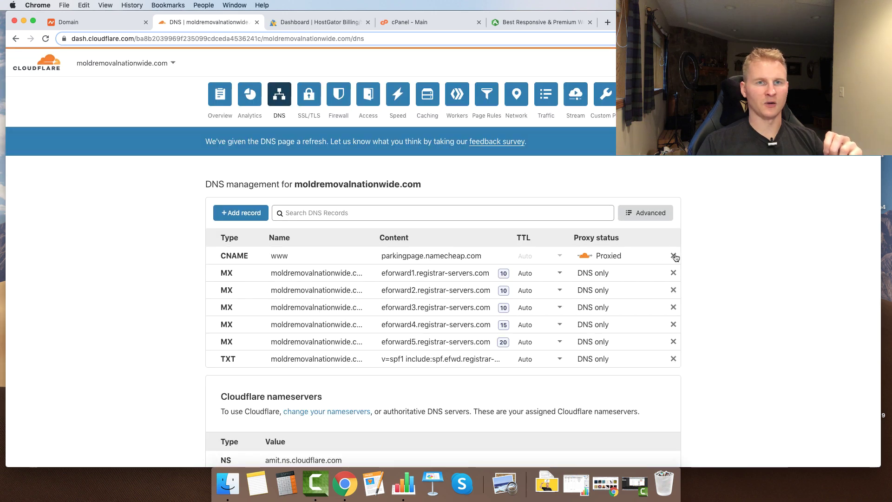
pyautogui.click(673, 256)
pyautogui.click(607, 297)
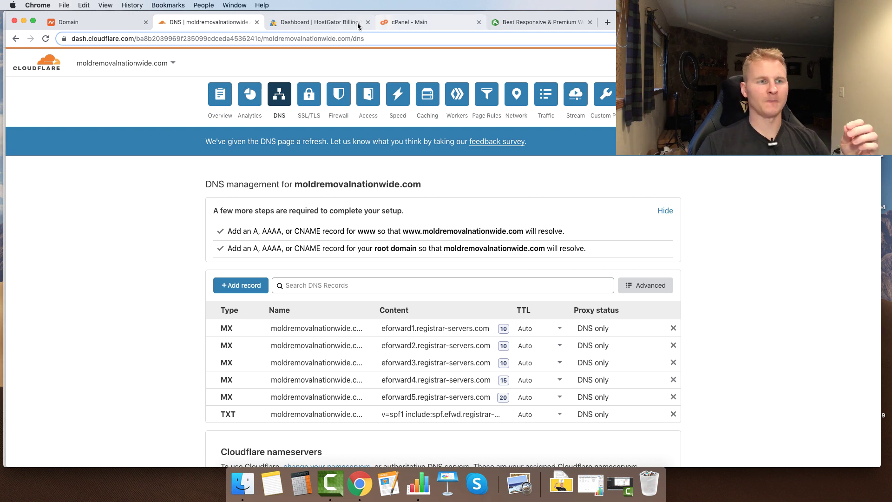
pyautogui.click(320, 22)
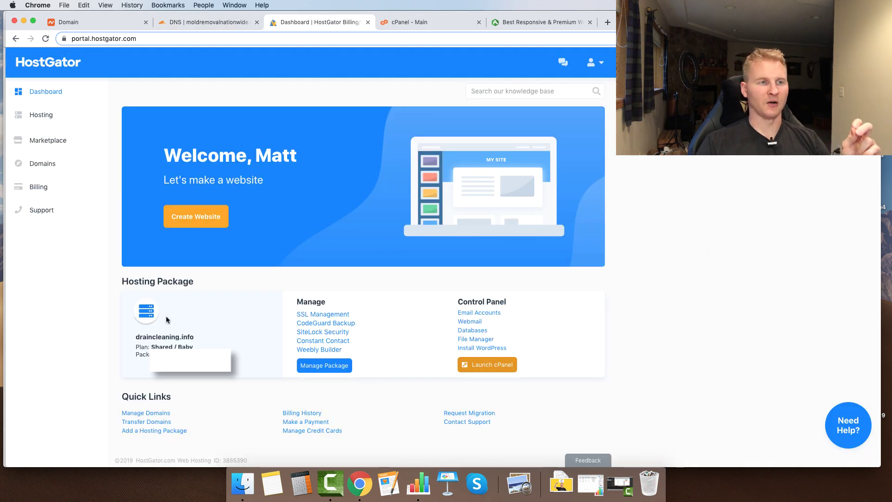
# - Copy the shared server IP address from the HostGator cPanel account info panel
pyautogui.moveTo(172, 346); pyautogui.dragTo(192, 345)
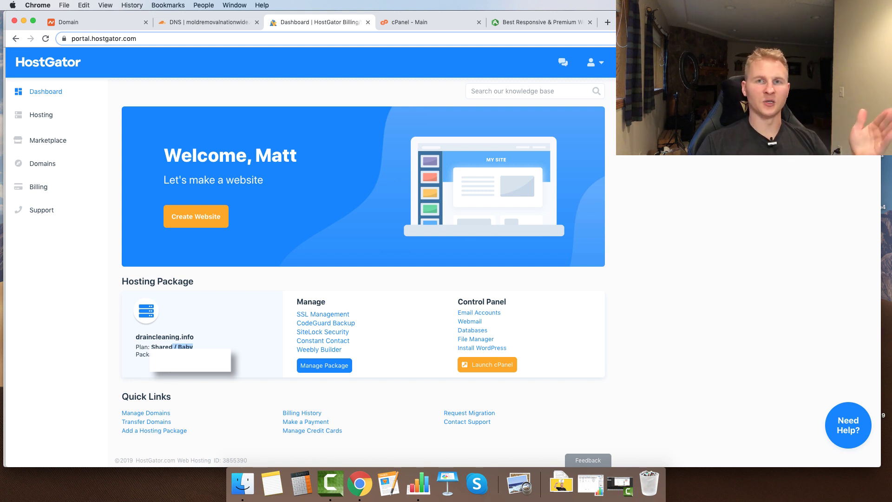
pyautogui.click(186, 356)
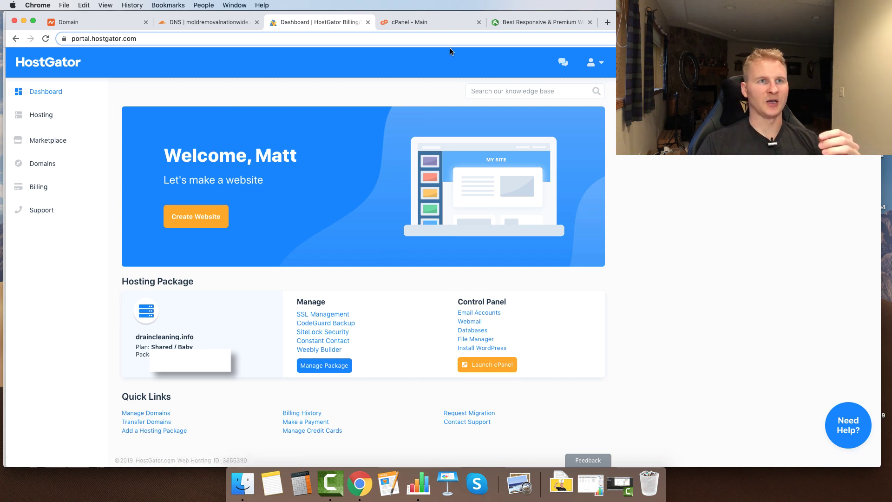
pyautogui.click(409, 23)
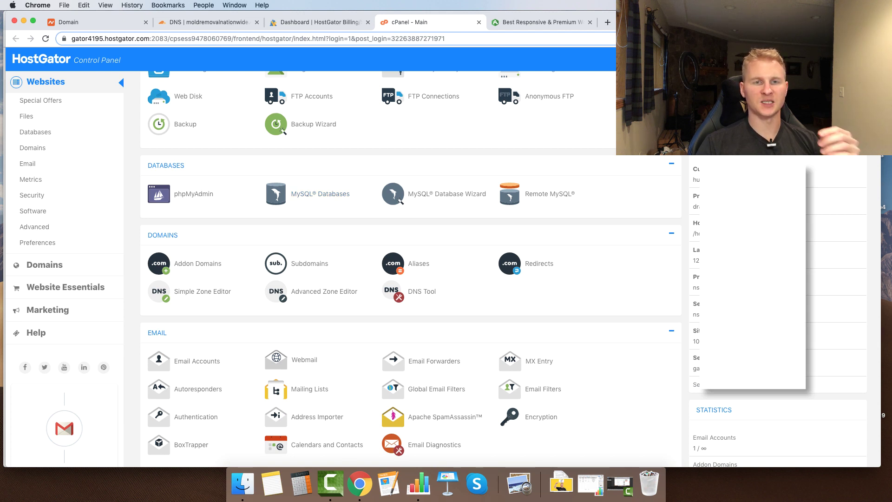
pyautogui.doubleClick(697, 341)
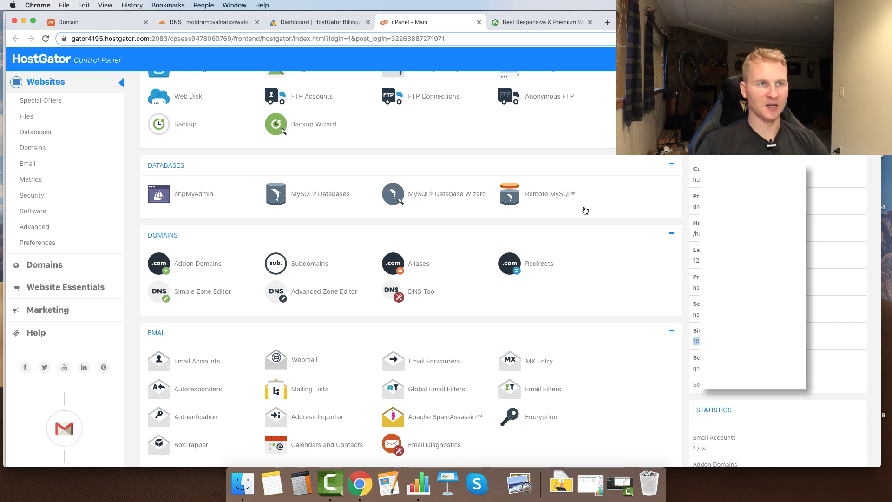
pyautogui.click(209, 22)
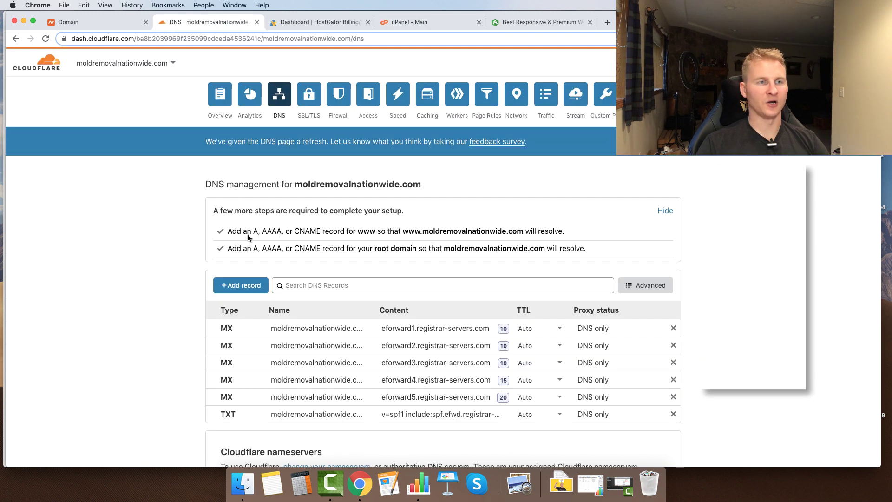
# - Add a root A record named @ pointing to the copied server IP
pyautogui.click(248, 285)
pyautogui.click(294, 336)
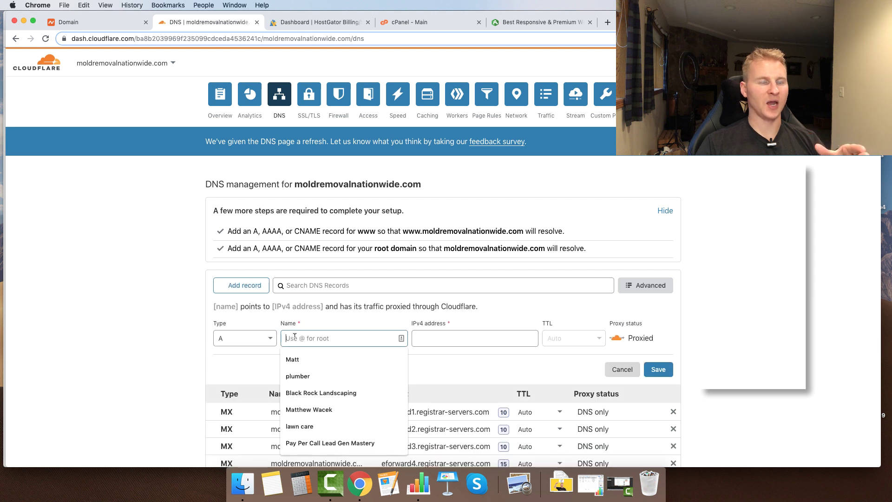
pyautogui.write('@')
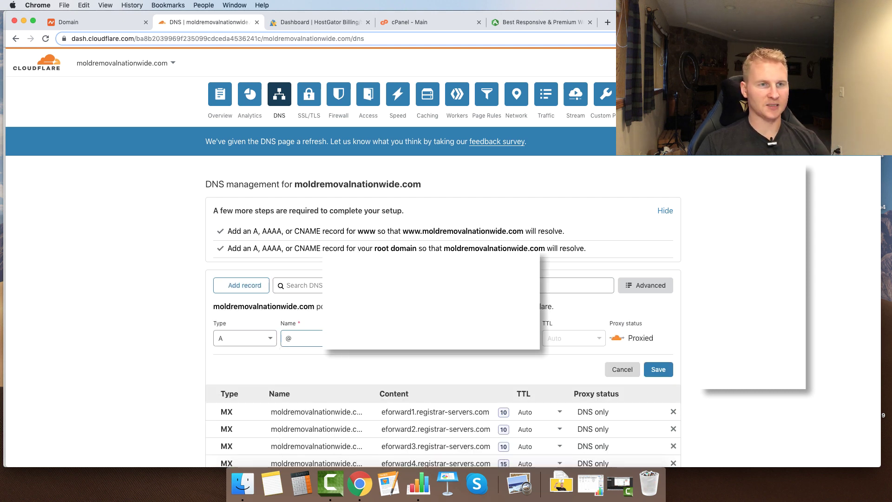
pyautogui.click(655, 369)
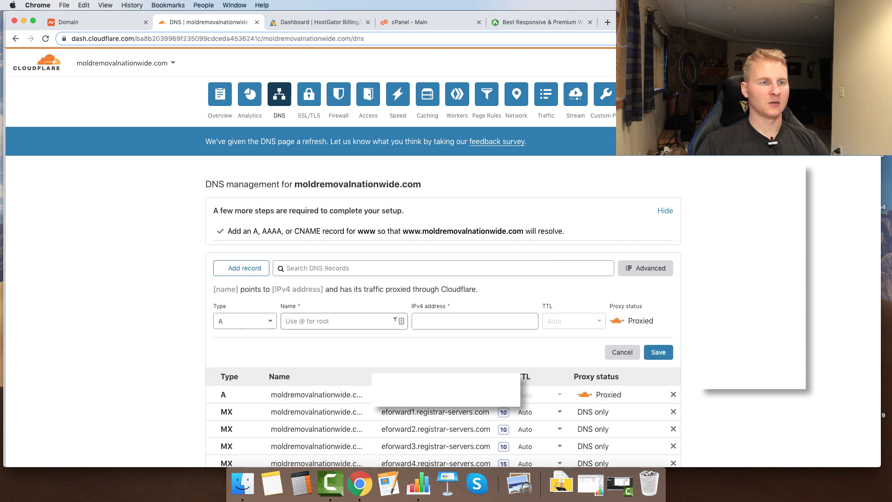
# - Add a www CNAME record targeting moldremovalnationwide.com
pyautogui.click(238, 321)
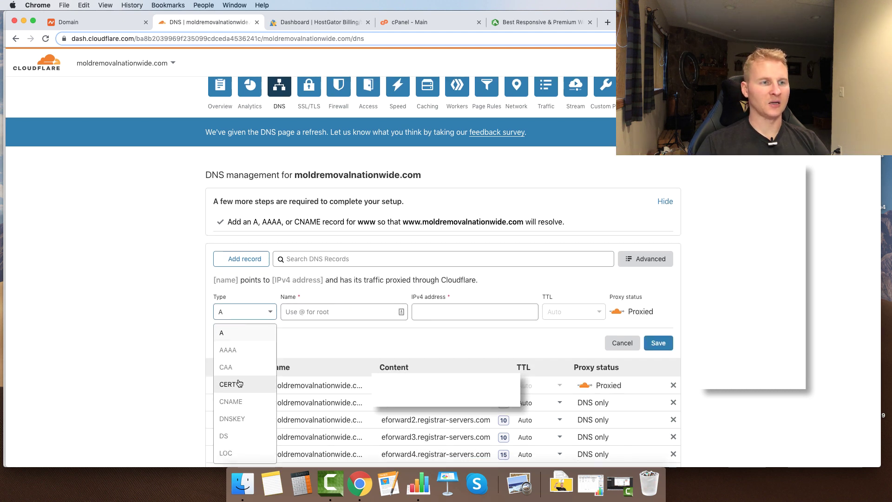
pyautogui.click(241, 402)
pyautogui.click(322, 309)
pyautogui.write('www')
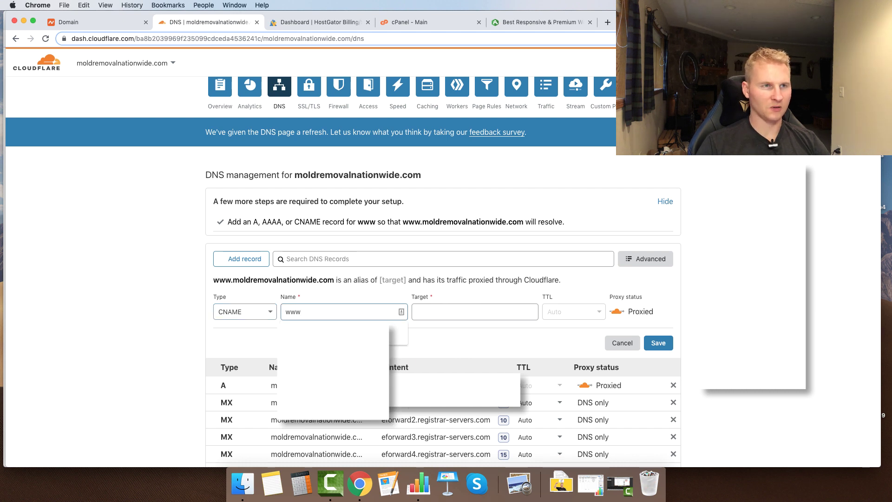
pyautogui.write('.')
pyautogui.press('BackSpace')
pyautogui.click(434, 312)
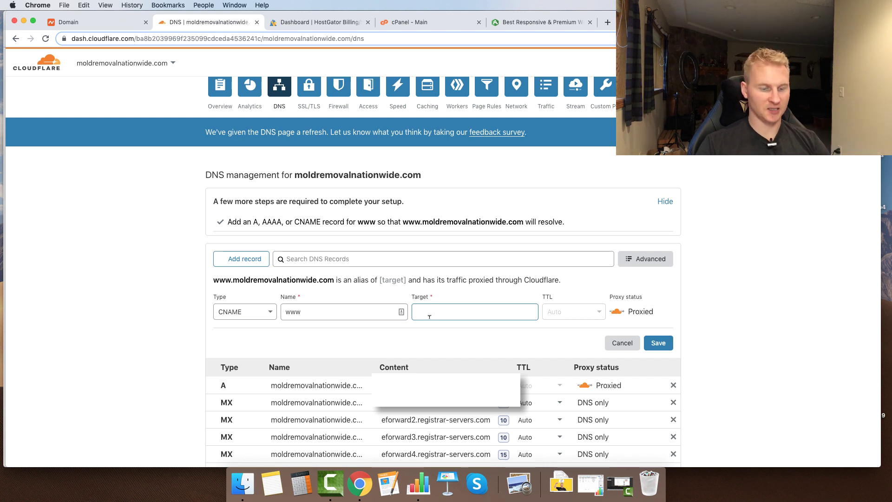
pyautogui.write('mo')
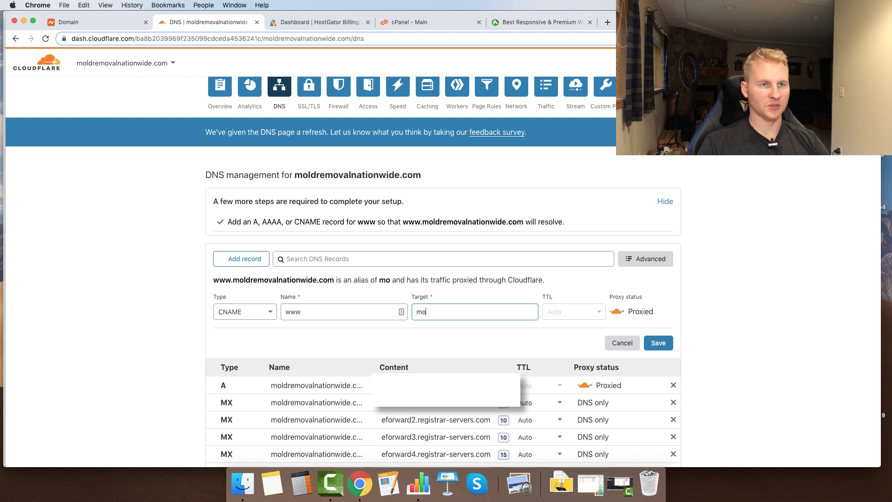
pyautogui.write('ld')
pyautogui.moveTo(523, 222); pyautogui.dragTo(424, 222)
pyautogui.press('super+c')
pyautogui.doubleClick(424, 312)
pyautogui.press('super+v')
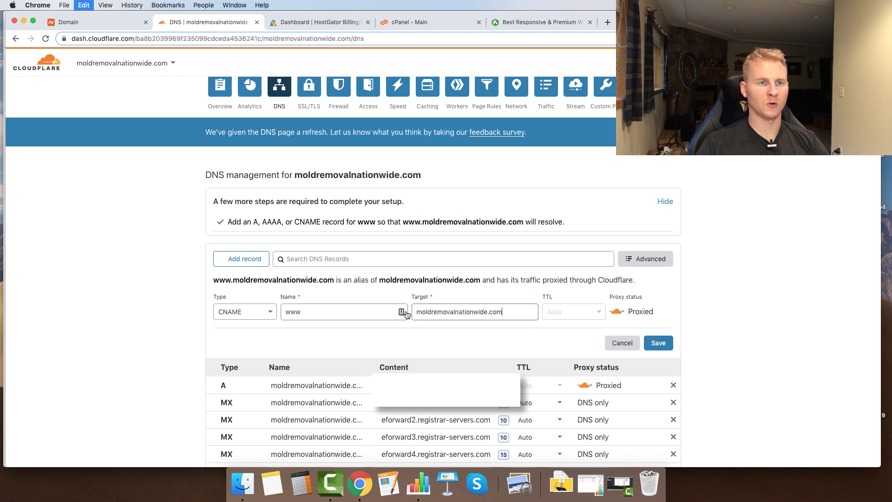
pyautogui.press('Return')
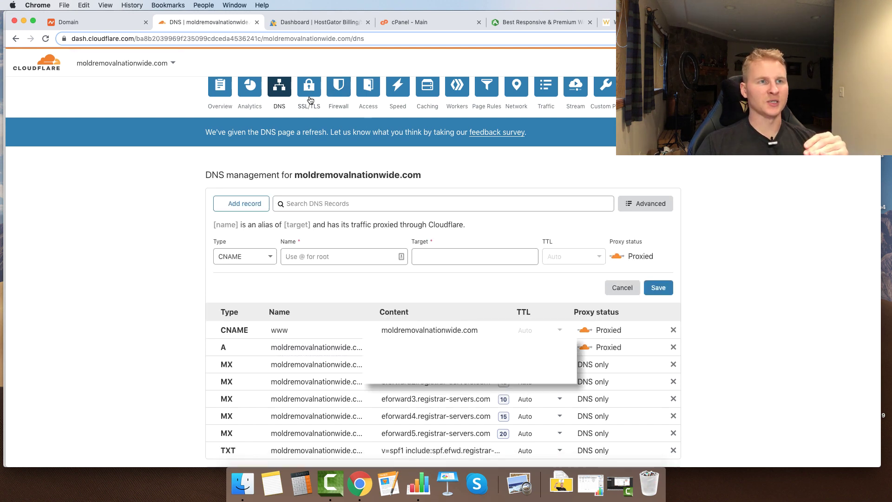
# - Set Cloudflare's SSL/TLS encryption mode to Full
pyautogui.scroll(1, 309, 109)
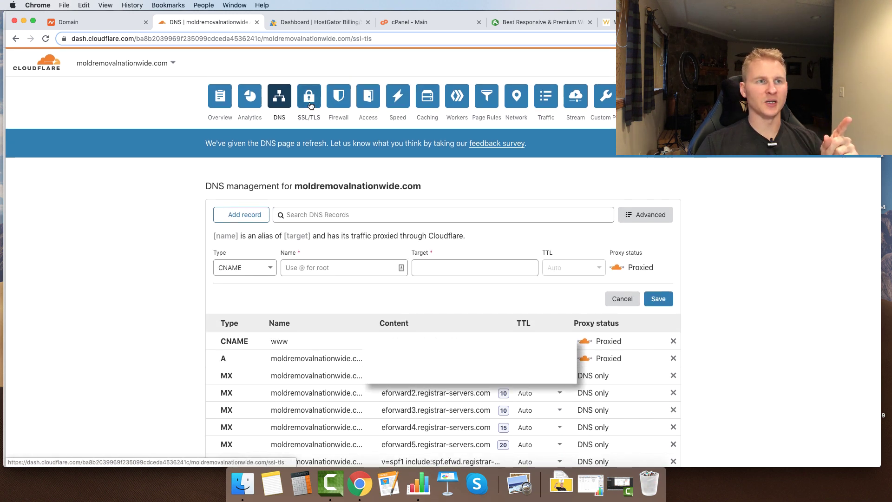
pyautogui.click(309, 97)
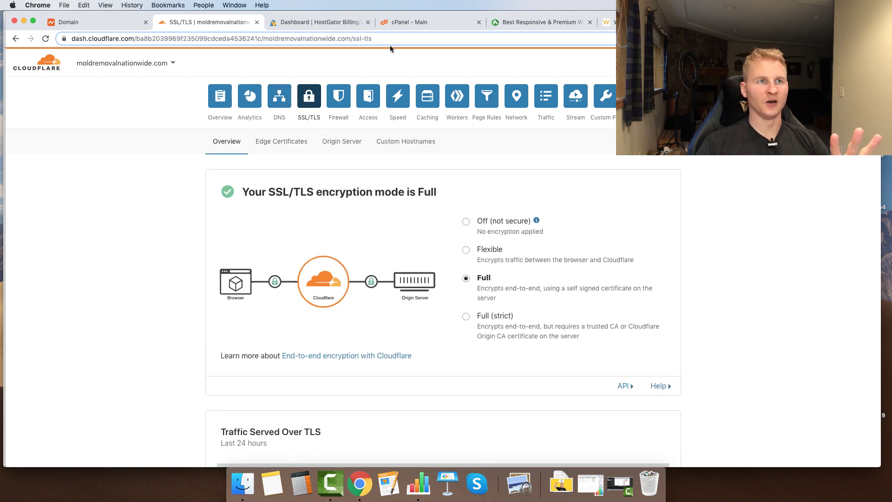
pyautogui.click(395, 23)
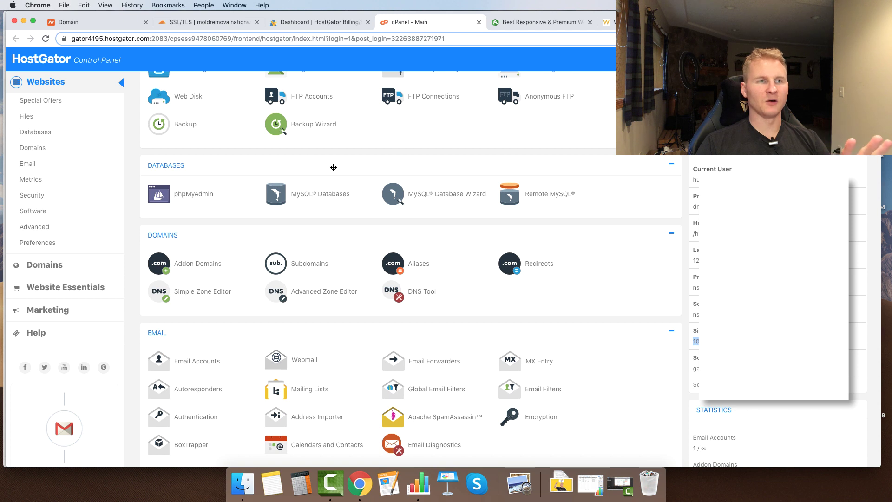
# - Add moldremovalnationwide.com as a cPanel addon domain and begin the Create A WordPress Website setup
pyautogui.click(198, 264)
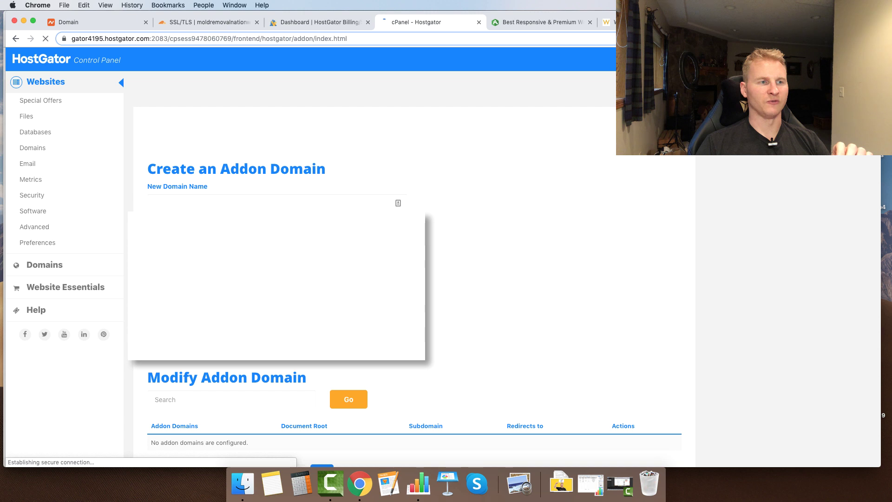
pyautogui.click(212, 193)
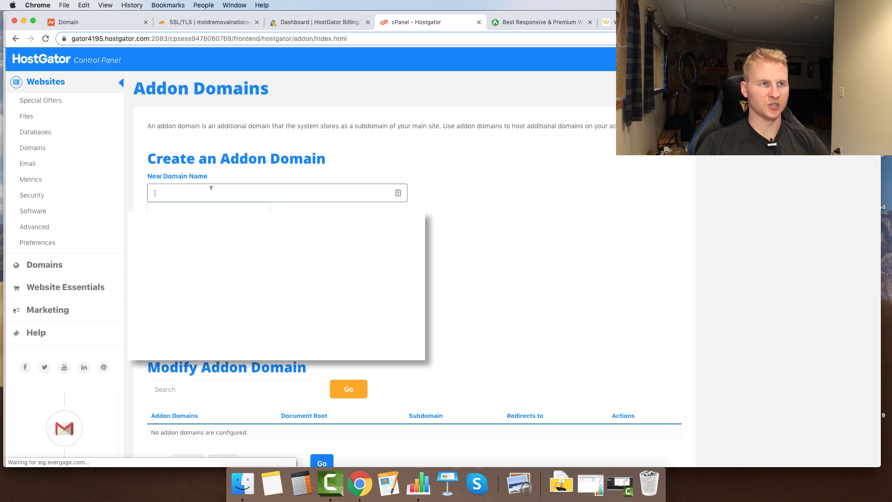
pyautogui.press('super+v')
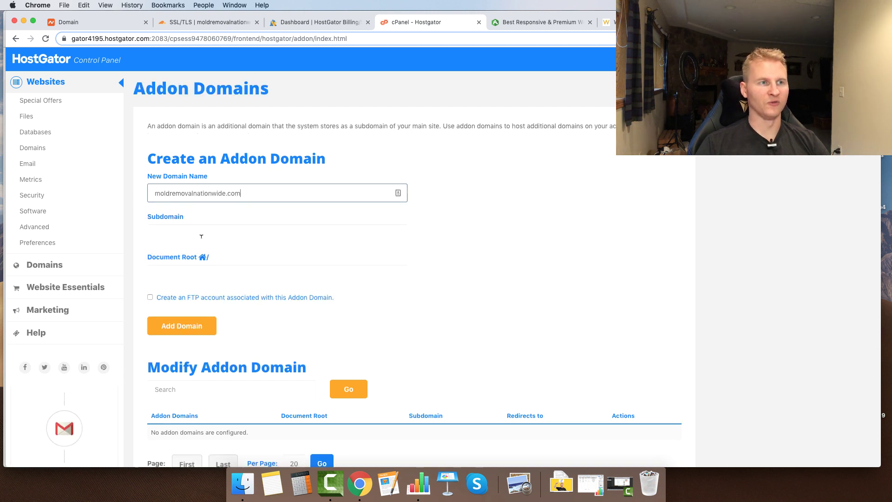
pyautogui.click(393, 308)
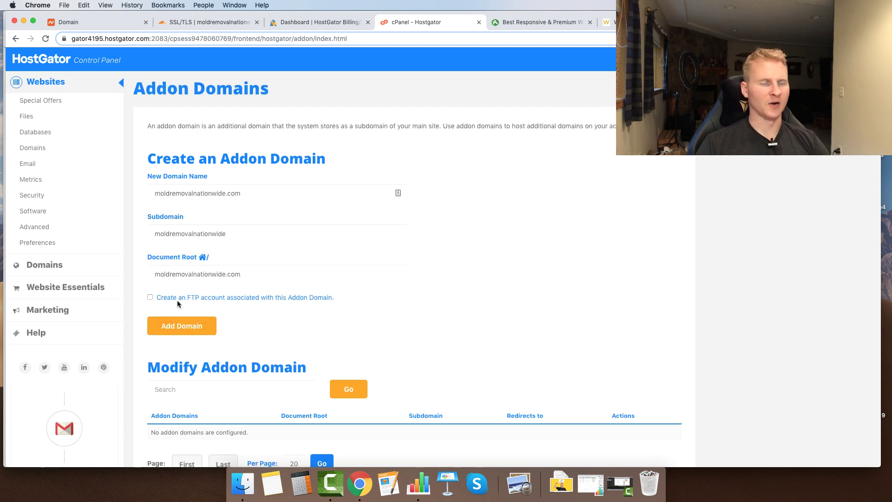
pyautogui.click(196, 325)
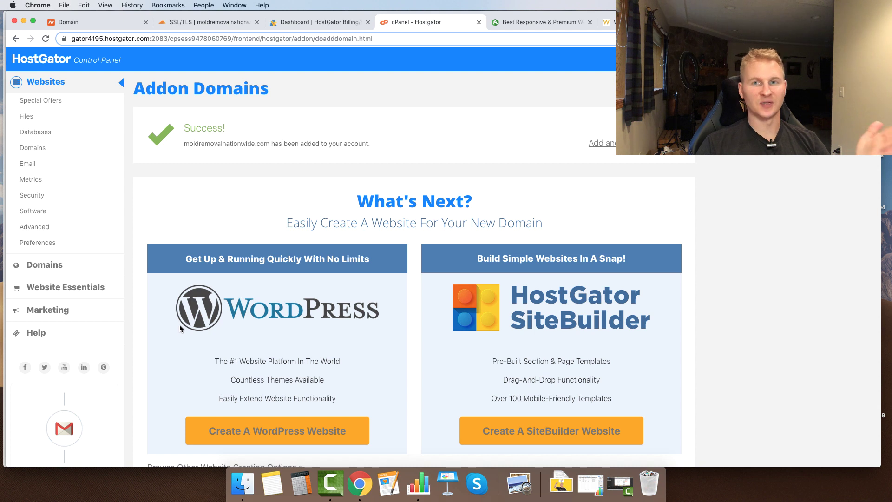
pyautogui.scroll(-2, 196, 338)
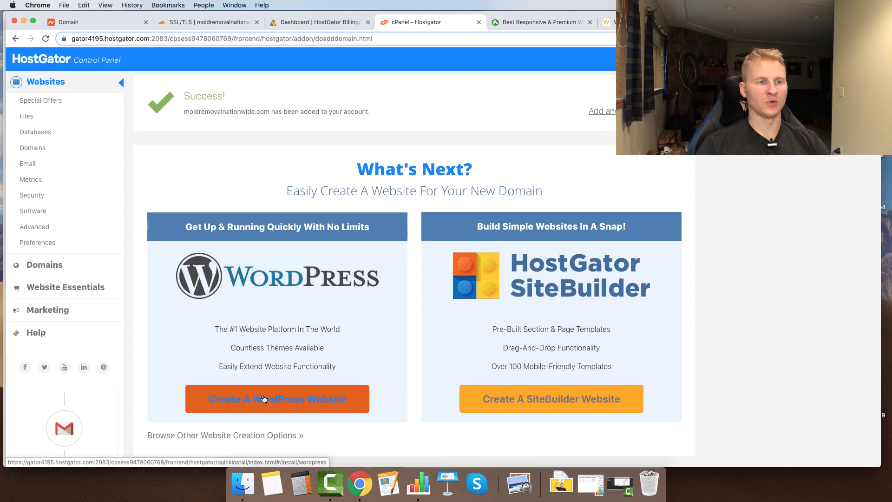
pyautogui.click(279, 403)
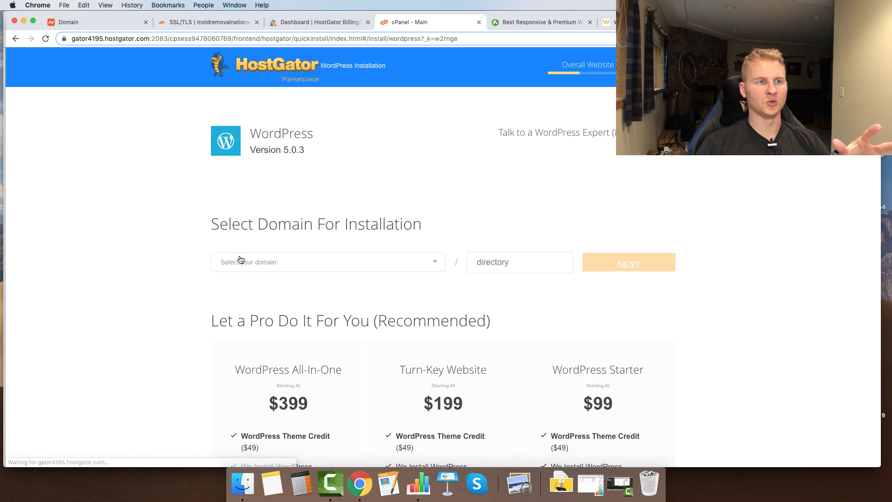
# - Choose moldremovalnationwide.com as install domain and enter blog title 'Find A Mold Removal Contractor Near You'
pyautogui.click(241, 263)
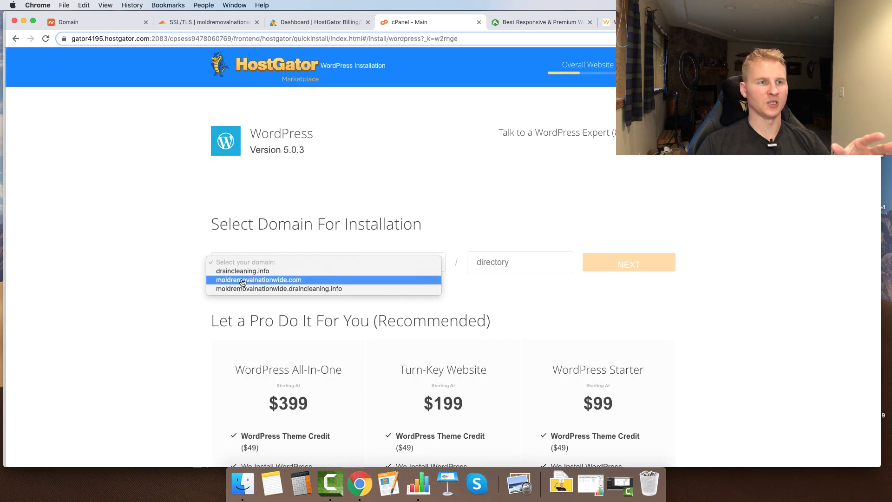
pyautogui.click(236, 279)
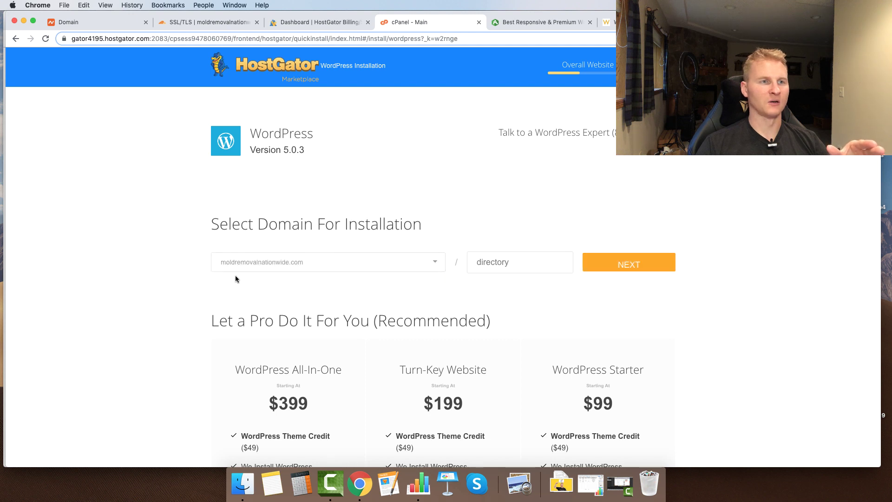
pyautogui.click(608, 265)
pyautogui.click(238, 254)
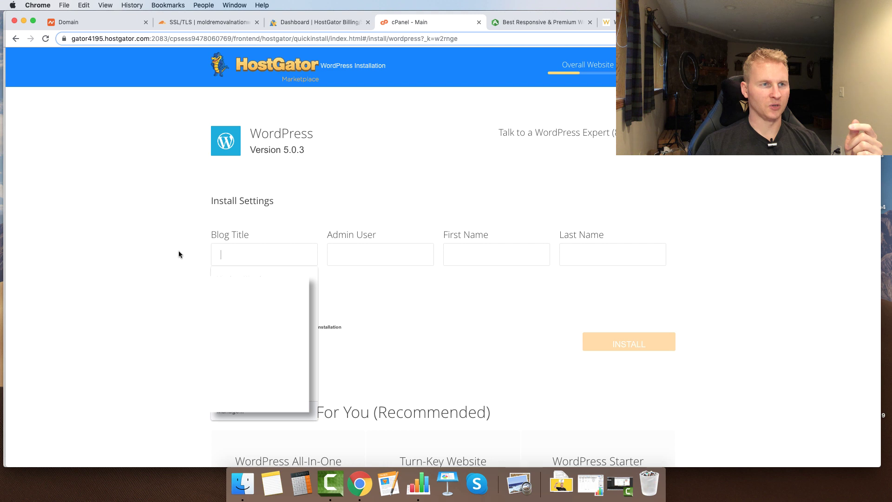
pyautogui.write('Find')
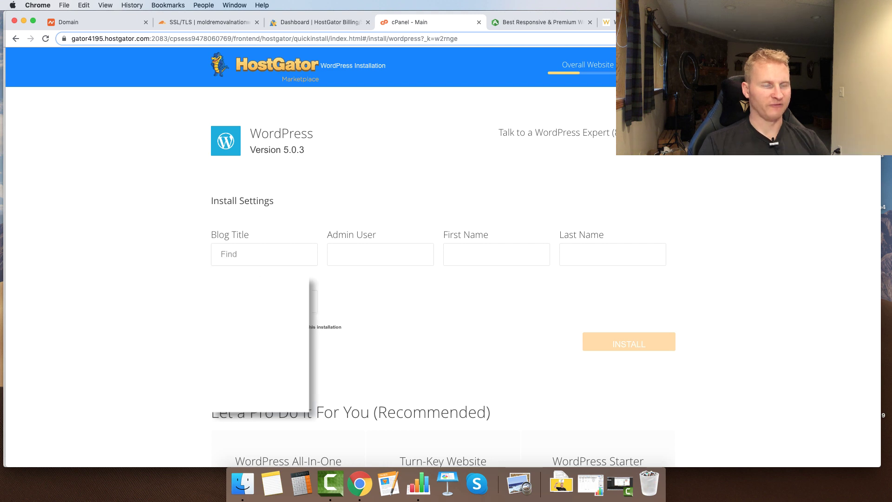
pyautogui.write(' A Mold Re')
pyautogui.press('BackSpace')
pyautogui.write('Removal')
pyautogui.write(' Contractor Ne')
pyautogui.write('ar You')
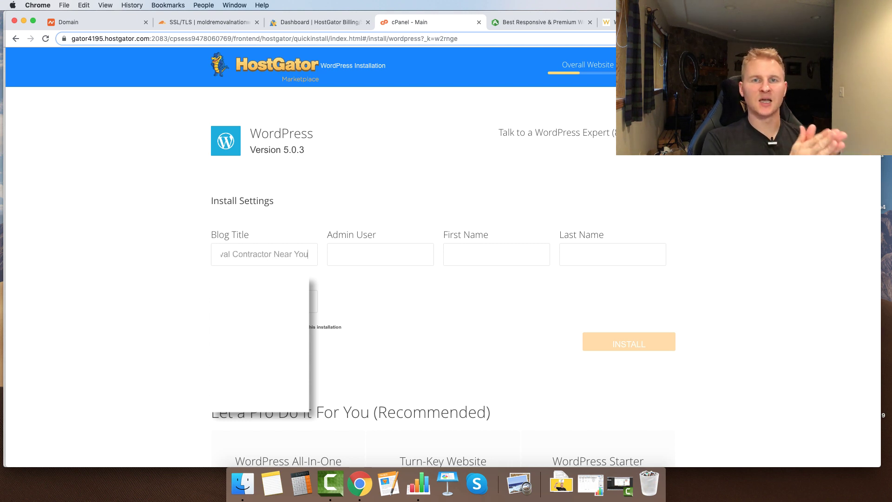
pyautogui.click(360, 253)
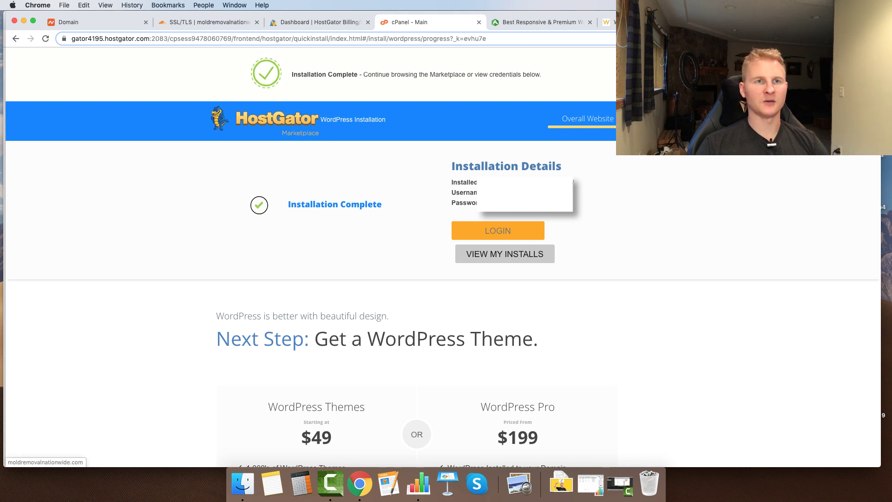
pyautogui.rightClick(541, 182)
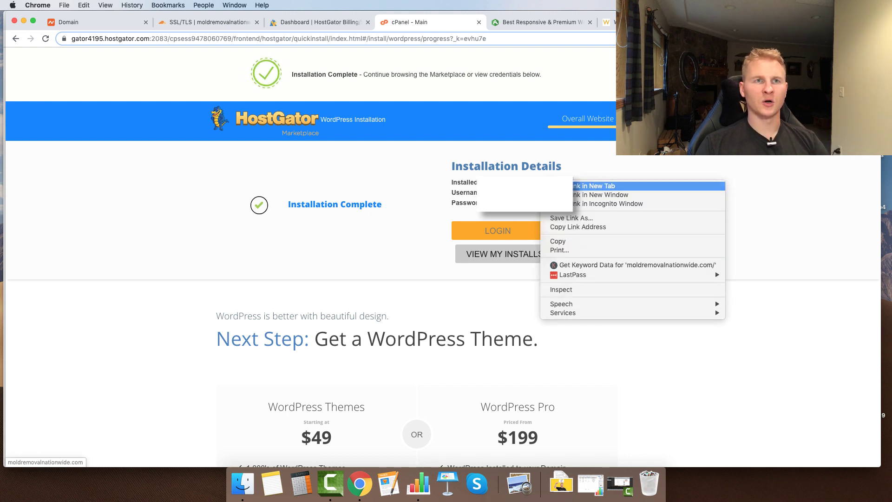
# - Open the newly installed site in a new tab and go to its WordPress admin login
pyautogui.click(592, 186)
pyautogui.click(536, 18)
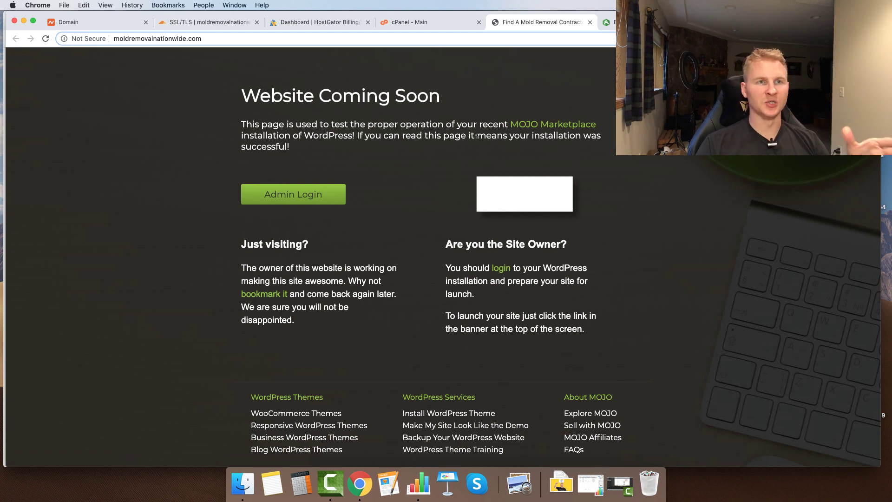
pyautogui.click(302, 196)
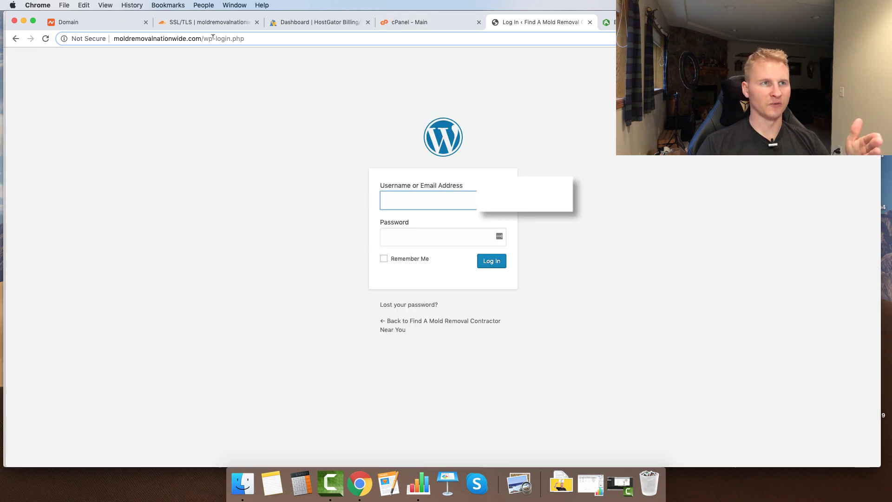
pyautogui.click(256, 37)
pyautogui.click(256, 38)
pyautogui.moveTo(256, 37); pyautogui.dragTo(213, 38)
pyautogui.write('admin')
pyautogui.press('Return')
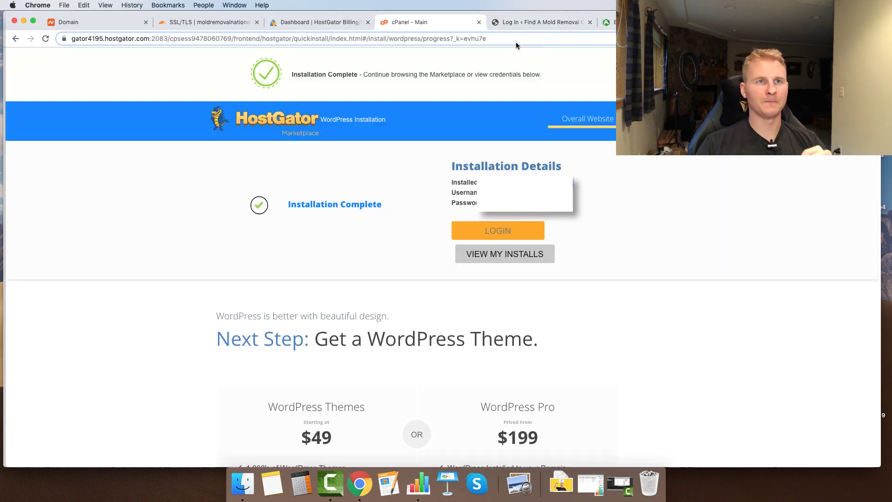
# - Paste the admin credentials from the installation details and log in
pyautogui.click(409, 22)
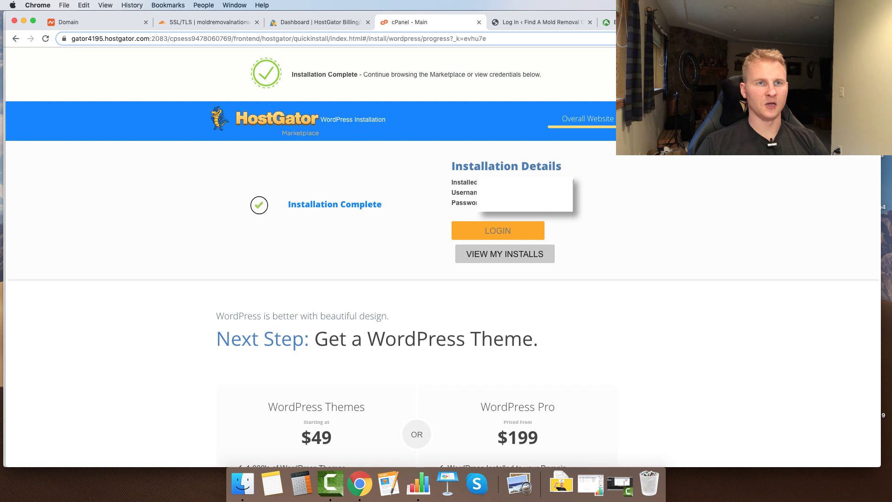
pyautogui.click(539, 23)
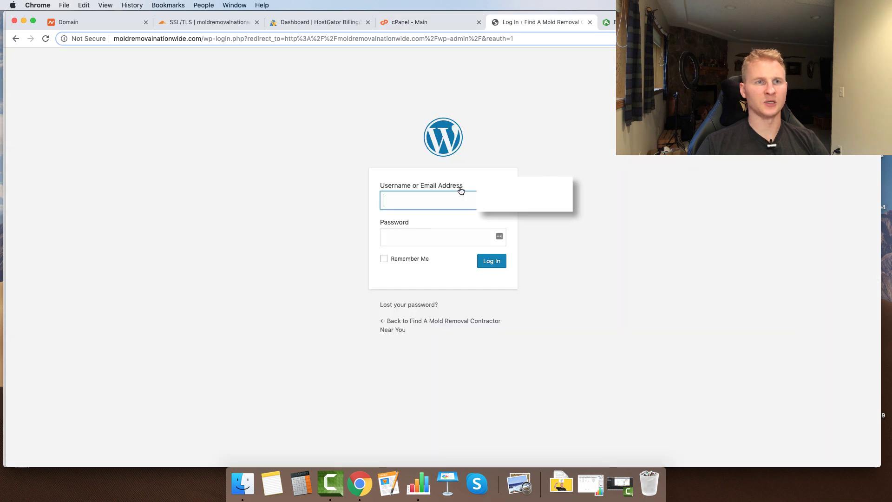
pyautogui.press('super+v')
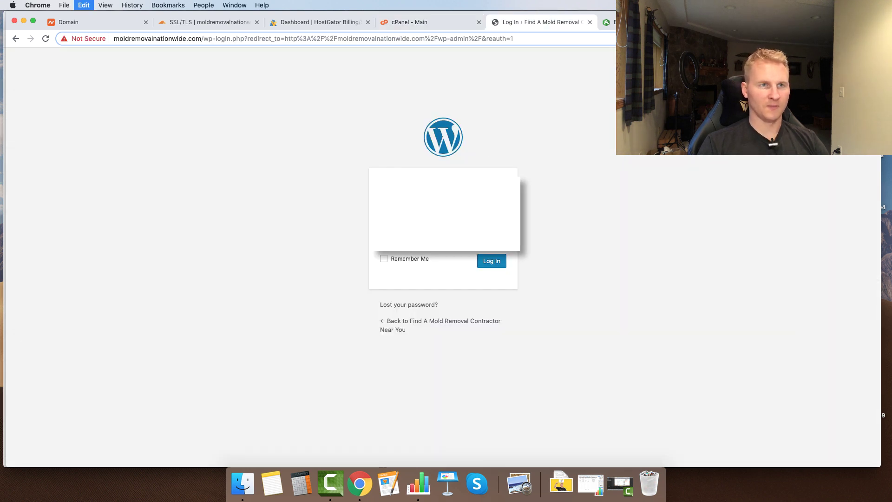
pyautogui.click(495, 262)
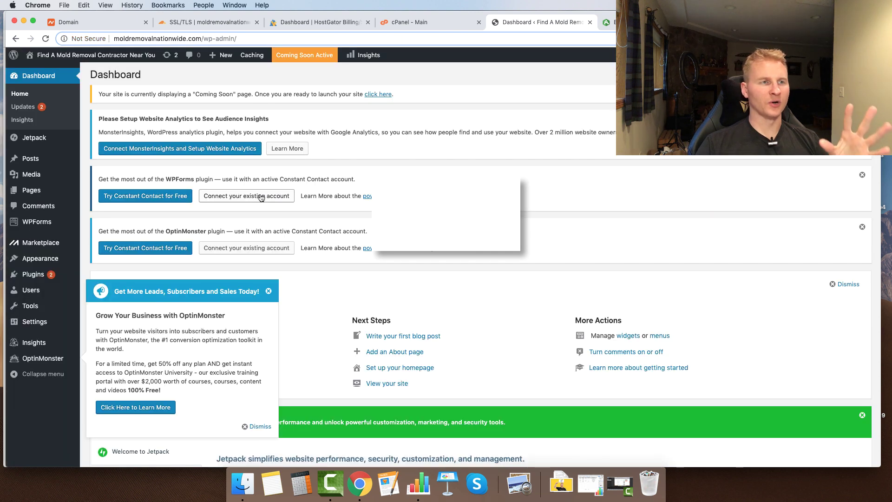
# - Close the OptinMonster popup and dismiss the Welcome to WordPress and Jetpack panels
pyautogui.click(268, 291)
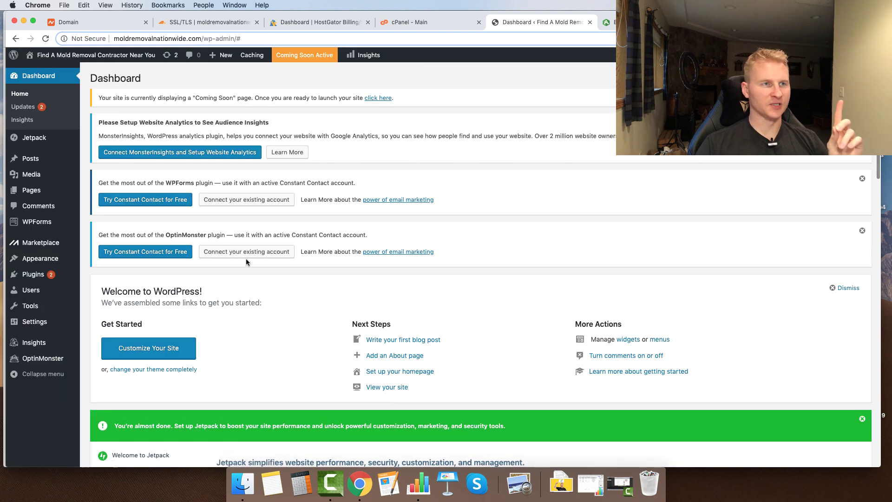
pyautogui.click(846, 288)
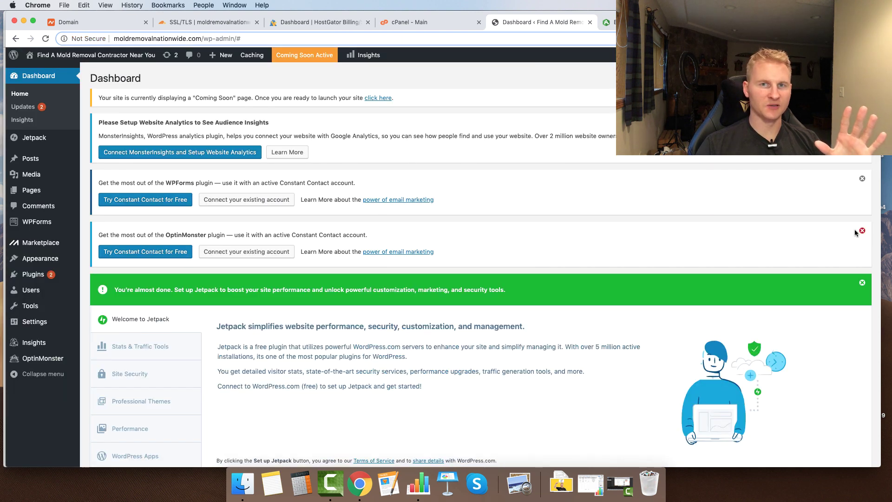
pyautogui.click(863, 282)
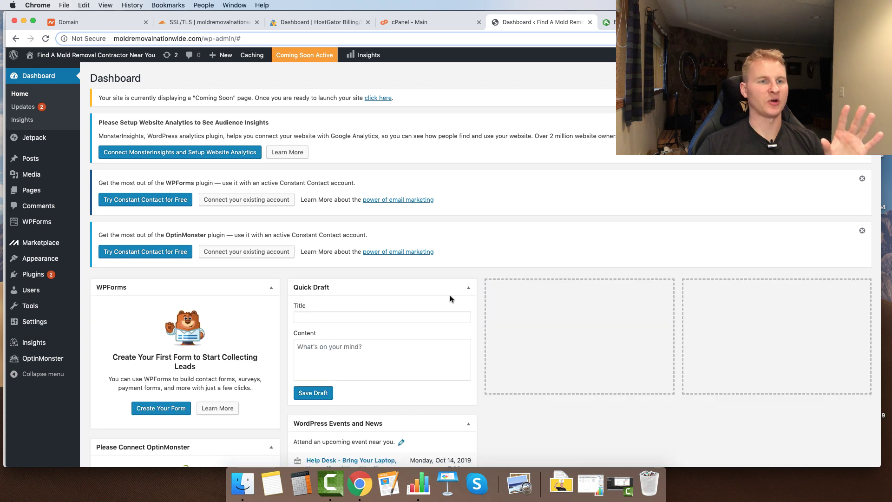
# - Collapse the Quick Draft, Events, WPForms, OptinMonster, At a Glance and Activity widgets, then open Settings > General
pyautogui.click(467, 288)
pyautogui.click(468, 315)
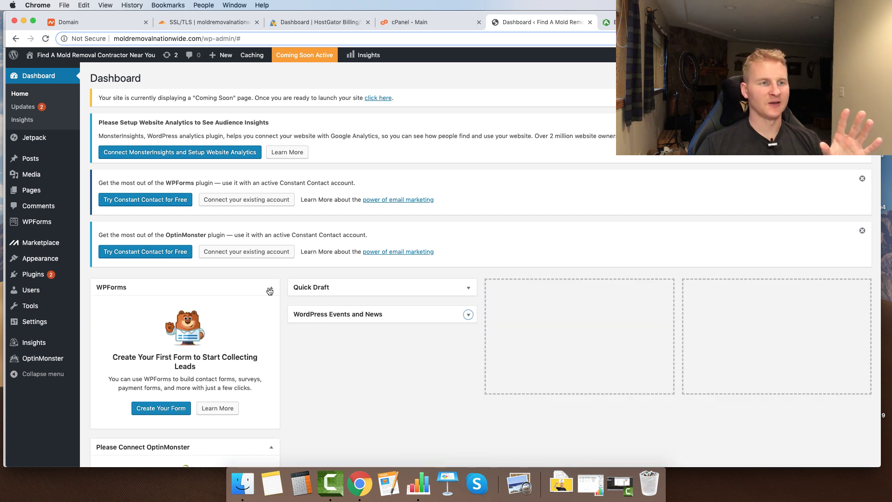
pyautogui.click(271, 288)
pyautogui.click(272, 314)
pyautogui.scroll(-5, 297, 362)
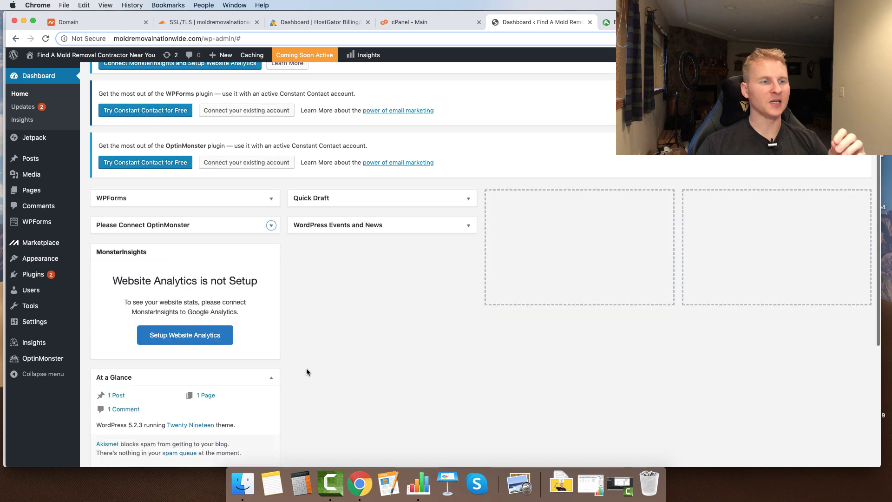
pyautogui.click(271, 326)
pyautogui.click(272, 358)
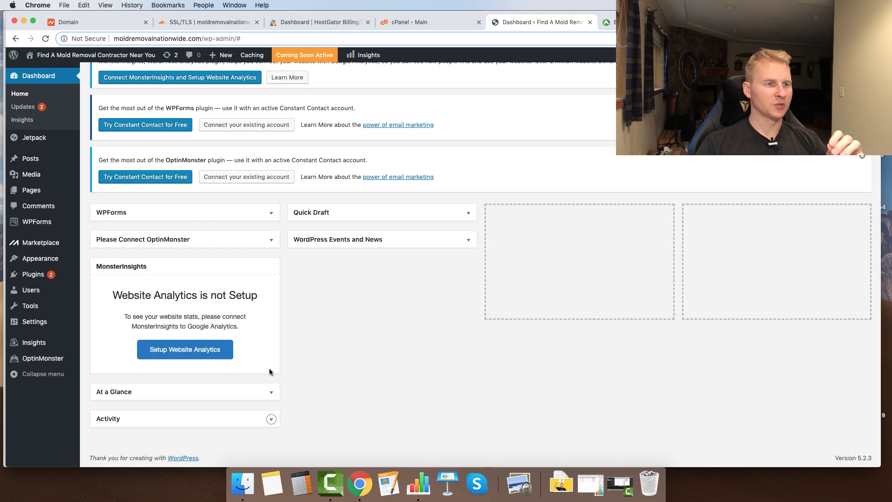
pyautogui.moveTo(37, 327)
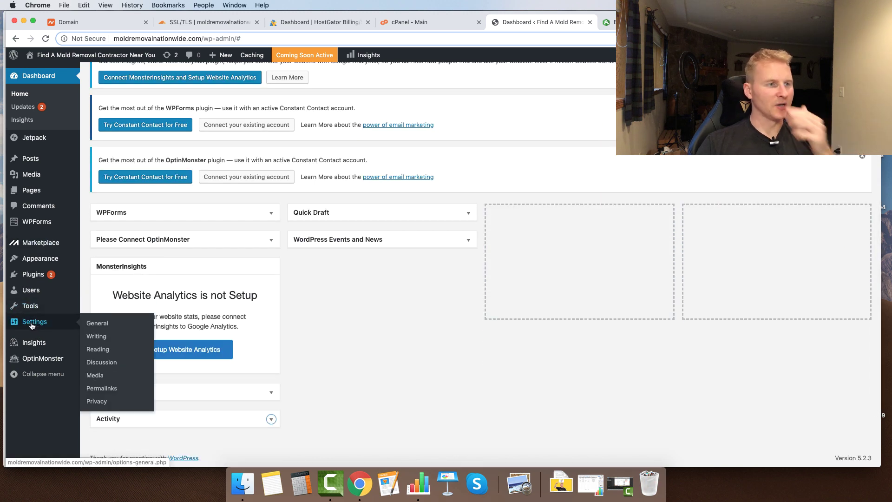
pyautogui.click(103, 324)
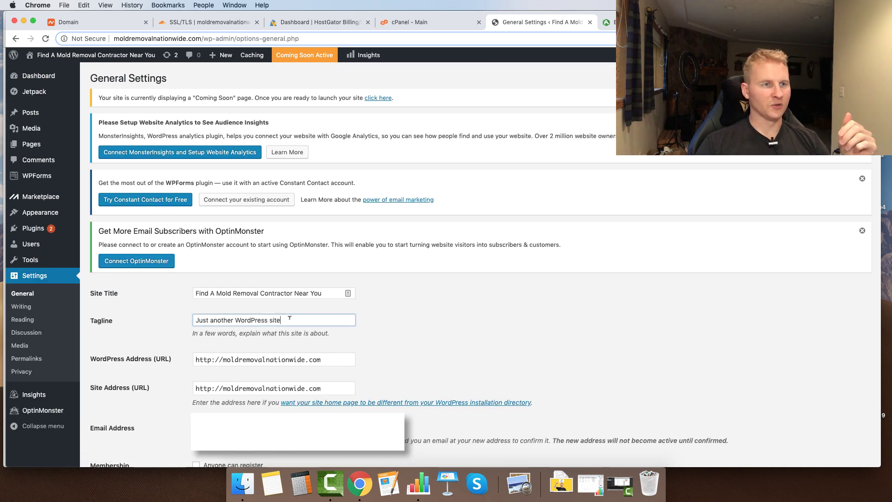
# - Replace the default tagline with 'Licensed Mold Remediation Company'
pyautogui.moveTo(284, 320); pyautogui.dragTo(168, 316)
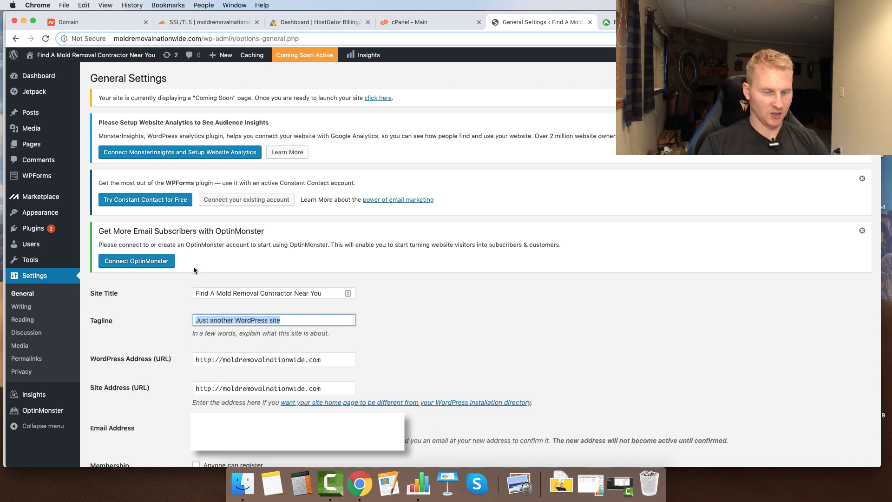
pyautogui.write('Fina')
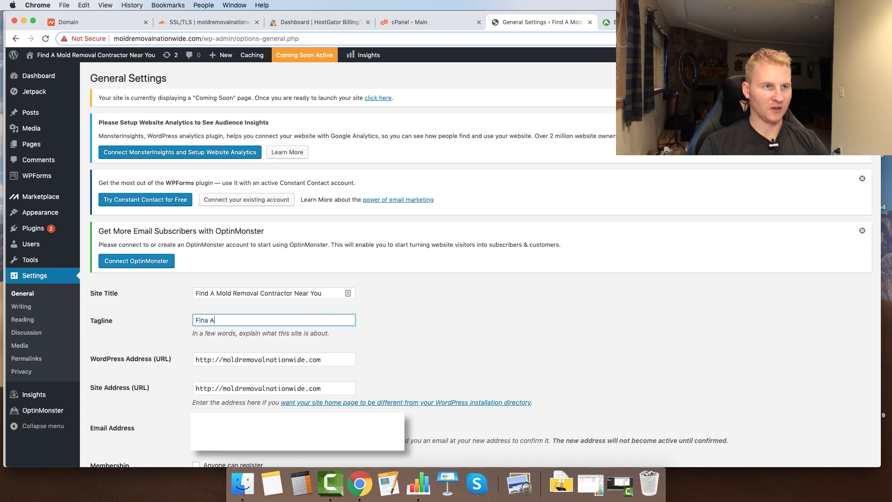
pyautogui.press('BackSpace')
pyautogui.write('d ')
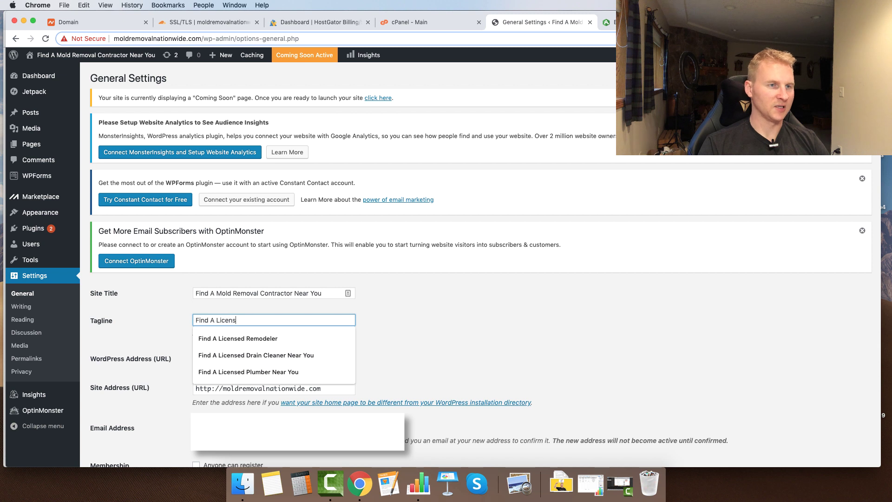
pyautogui.write('A Licensed Restoration Company')
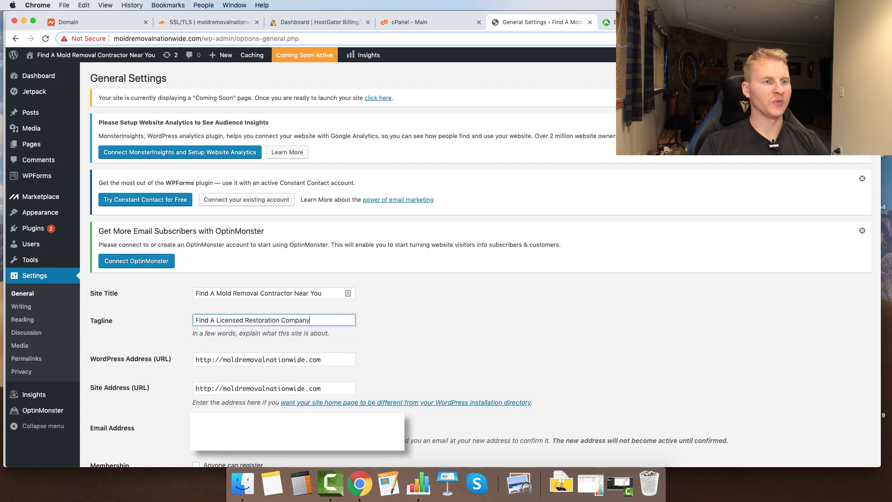
pyautogui.moveTo(215, 316); pyautogui.dragTo(134, 318)
pyautogui.press('BackSpace')
pyautogui.click(225, 319)
pyautogui.write('Mold')
pyautogui.moveTo(275, 321); pyautogui.dragTo(248, 321)
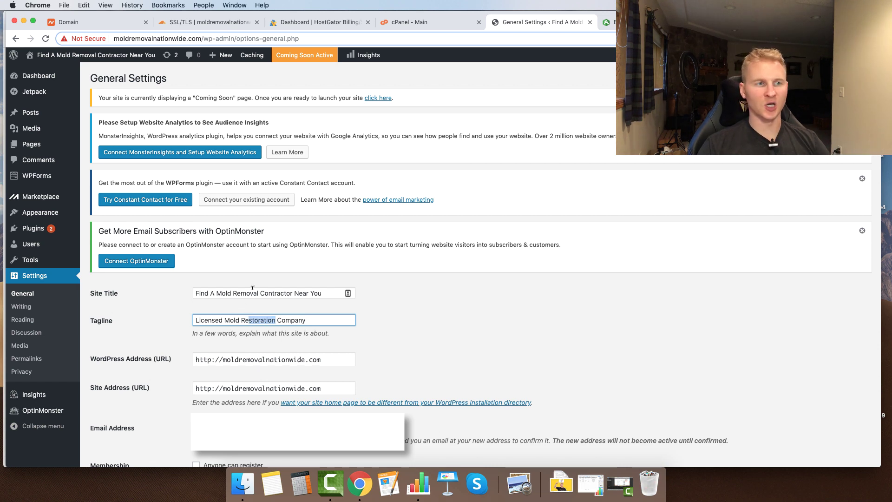
pyautogui.write('mediation')
# - Set the site timezone to Chicago
pyautogui.scroll(-10, 135, 350)
pyautogui.click(232, 139)
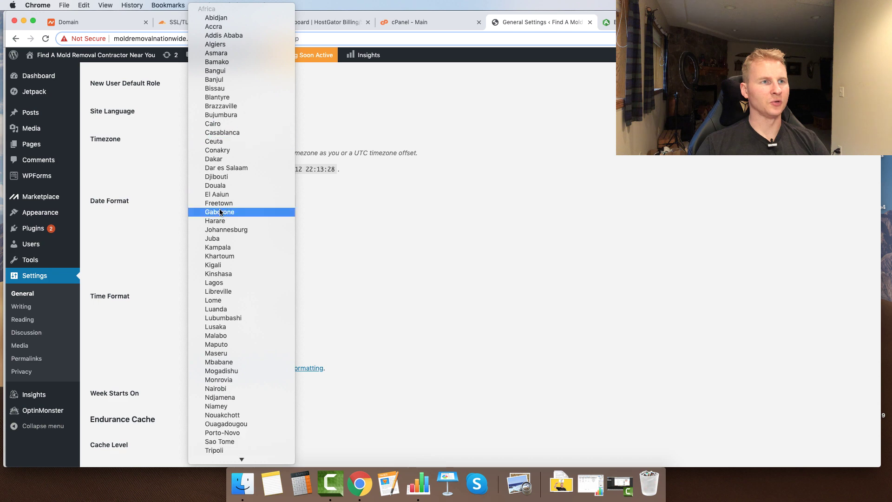
pyautogui.scroll(-15, 219, 211)
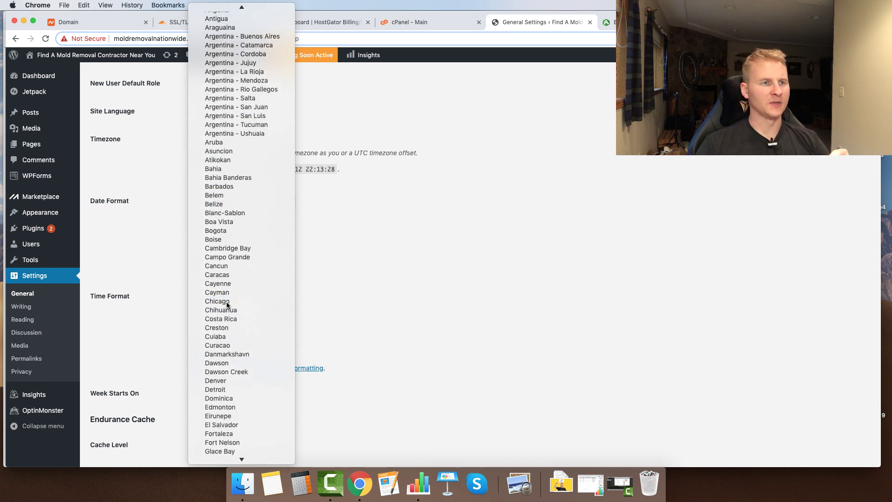
pyautogui.click(227, 301)
pyautogui.scroll(-10, 138, 292)
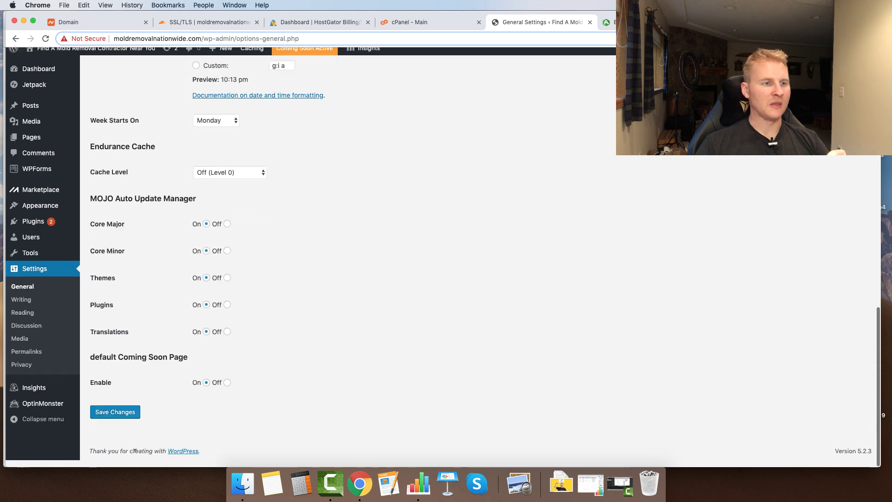
# - Save the General Settings with the new tagline and timezone
pyautogui.click(118, 421)
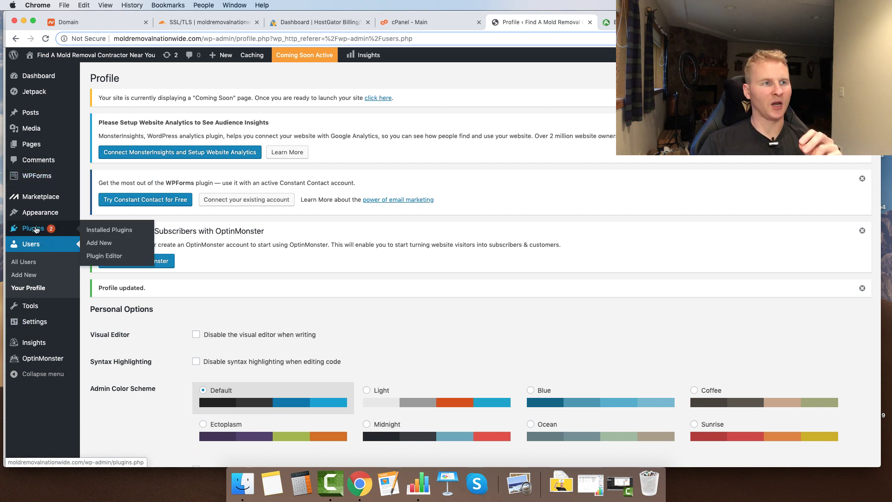
pyautogui.click(106, 243)
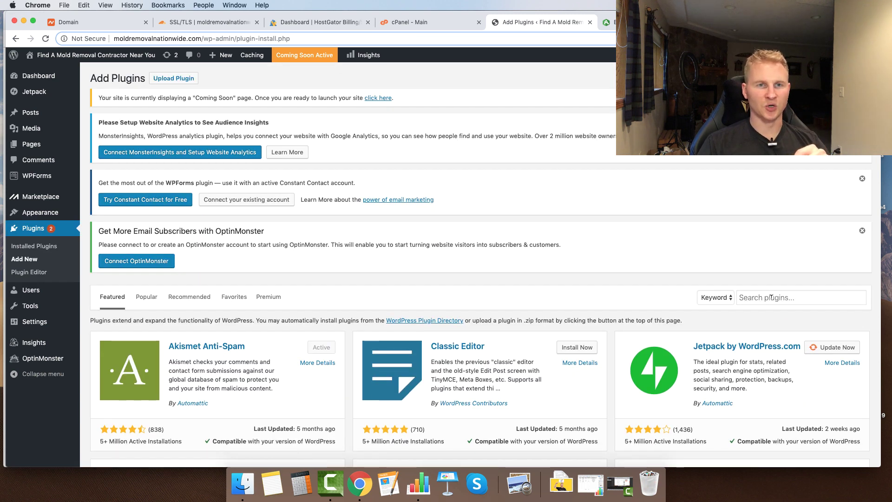
# - Install and activate the Classic Editor plugin
pyautogui.click(775, 297)
pyautogui.click(577, 348)
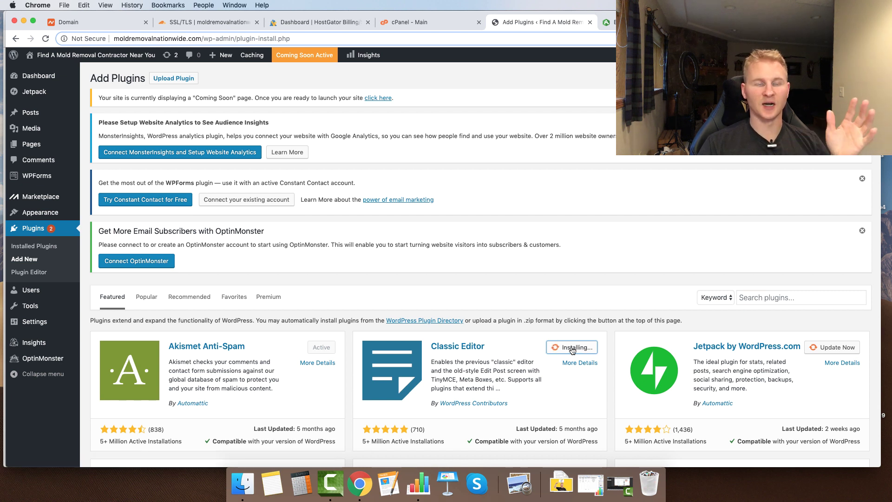
pyautogui.click(567, 346)
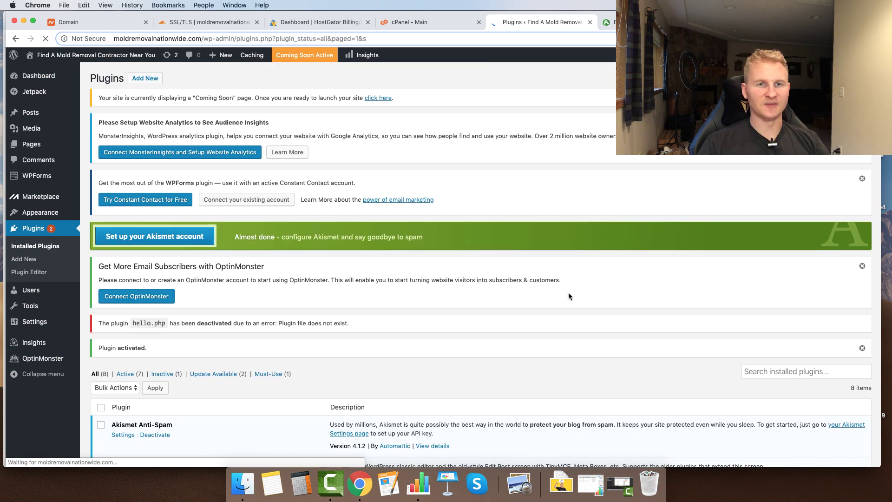
pyautogui.scroll(-1, 213, 112)
pyautogui.scroll(1, 140, 121)
# - Install and activate Really Simple SSL, then switch the whole site to SSL
pyautogui.click(145, 78)
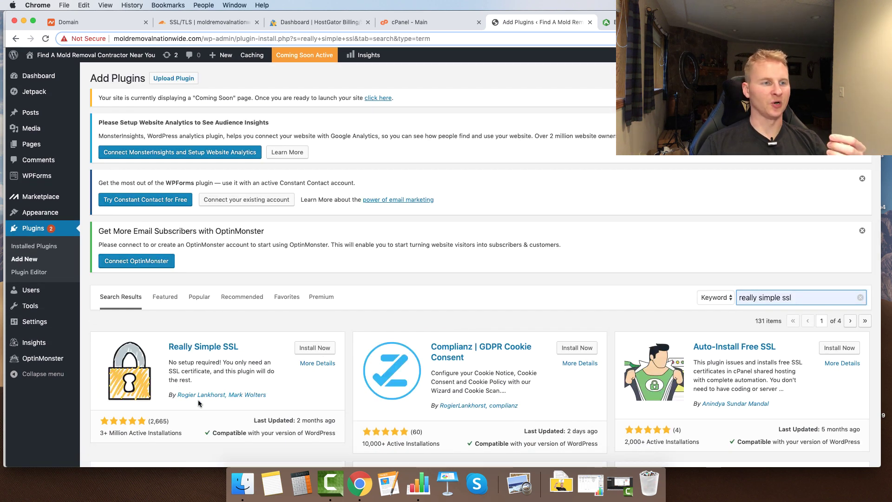
pyautogui.click(315, 347)
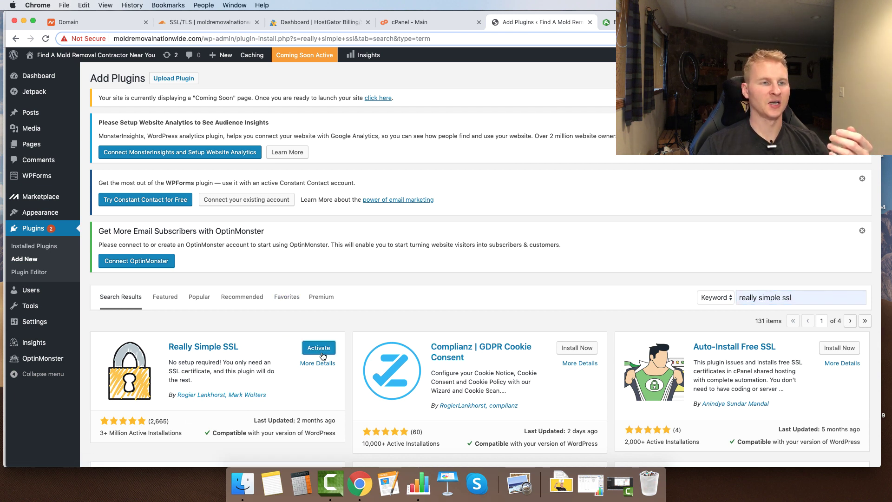
pyautogui.click(323, 352)
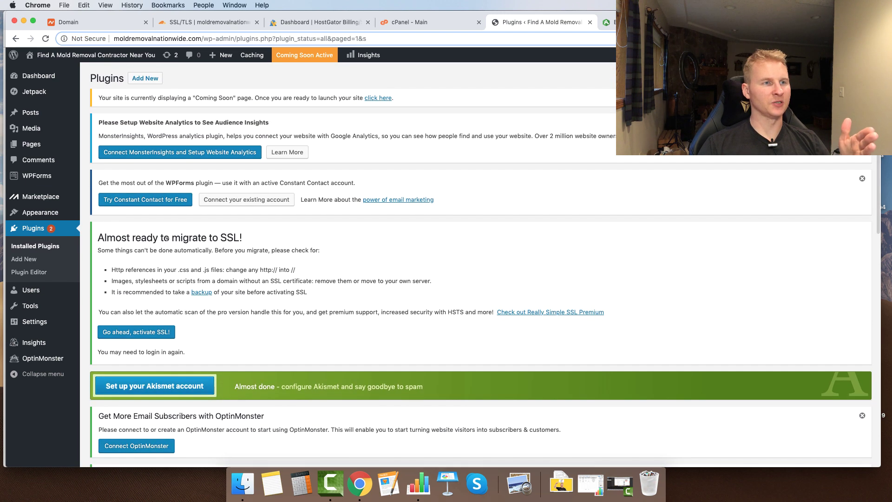
pyautogui.moveTo(166, 238); pyautogui.dragTo(265, 244)
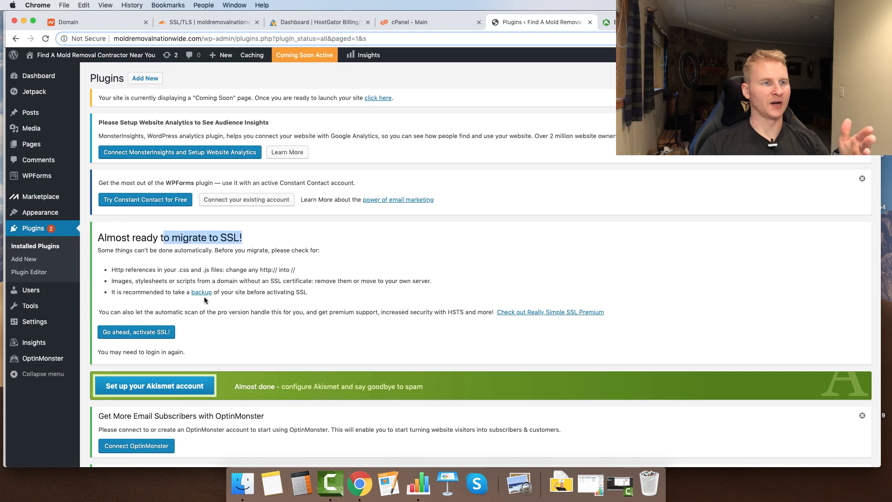
pyautogui.click(154, 333)
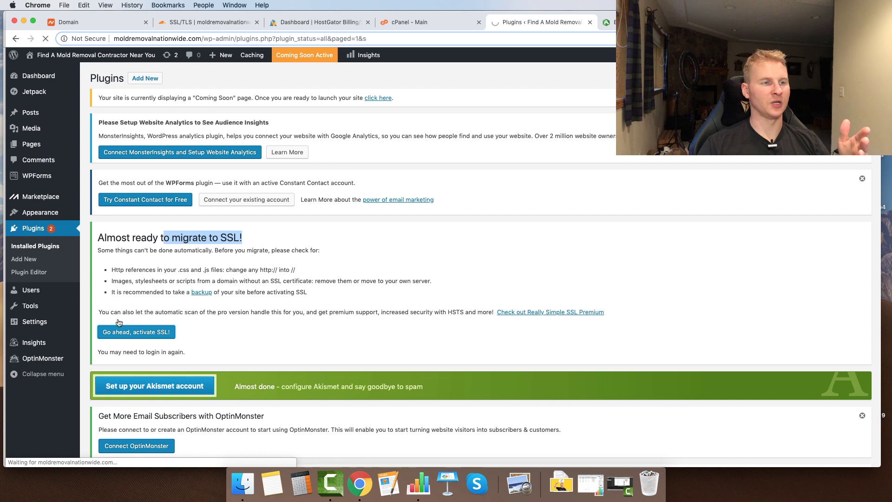
pyautogui.scroll(-7, 148, 346)
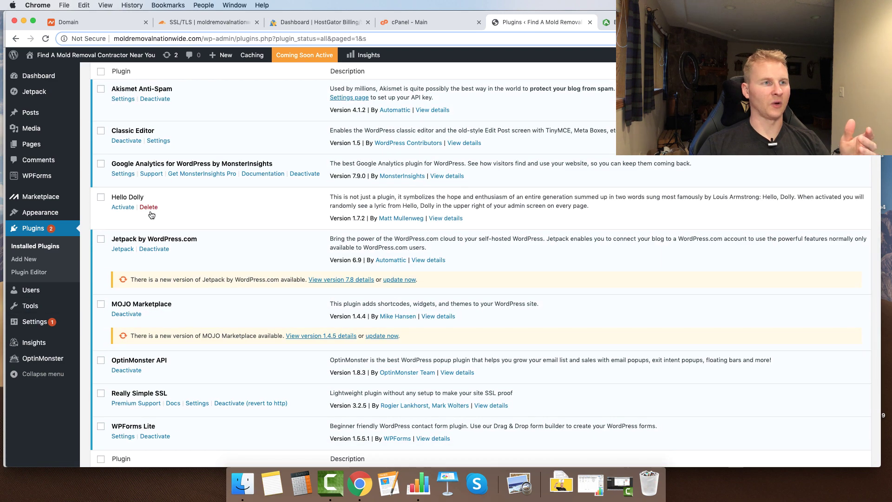
pyautogui.click(148, 207)
pyautogui.moveTo(51, 325)
pyautogui.click(99, 323)
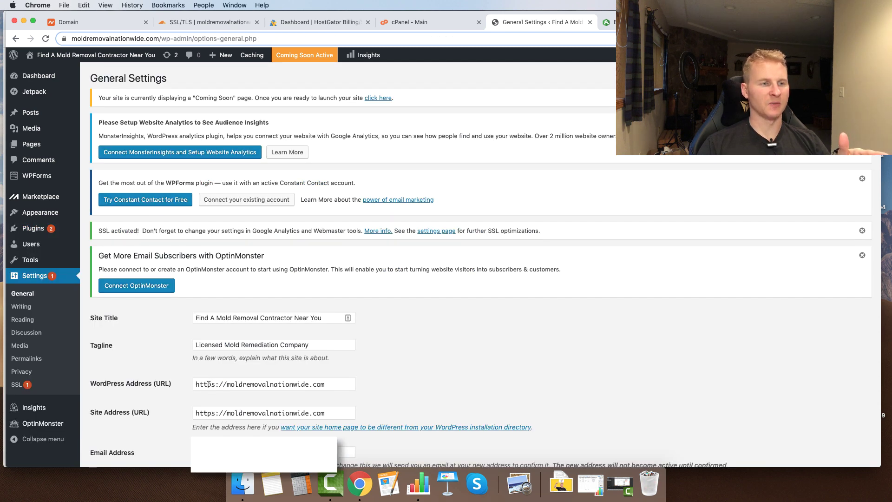
pyautogui.click(226, 384)
pyautogui.write('www.')
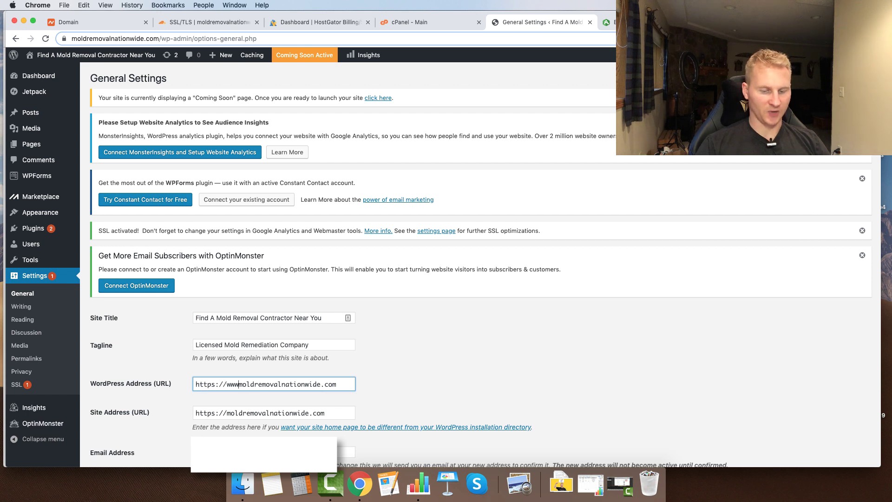
pyautogui.click(225, 407)
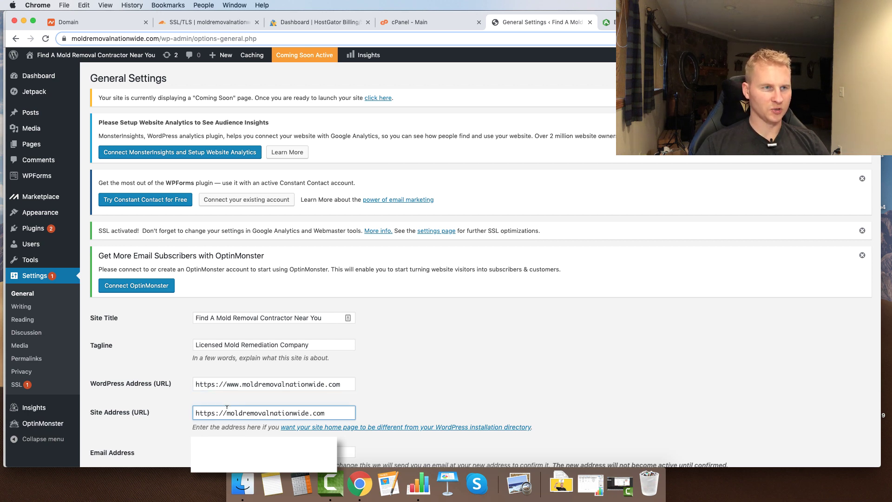
pyautogui.write('www.')
pyautogui.scroll(-15, 134, 427)
pyautogui.click(130, 419)
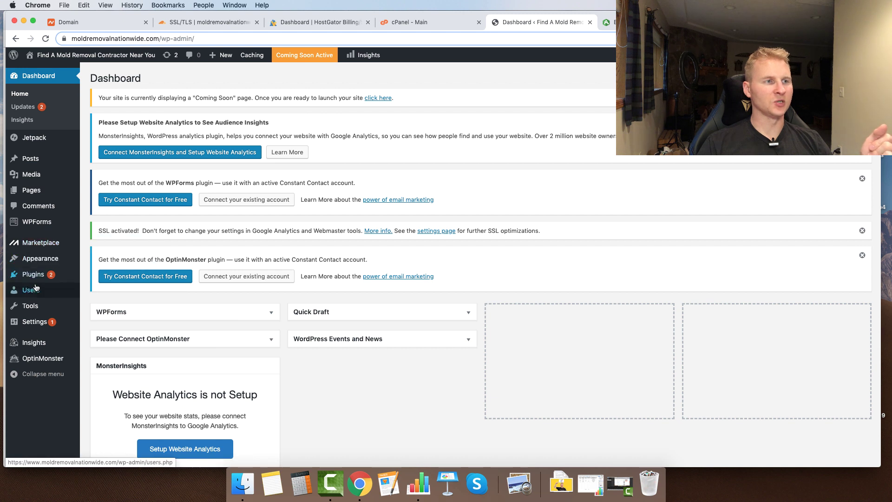
pyautogui.moveTo(35, 262)
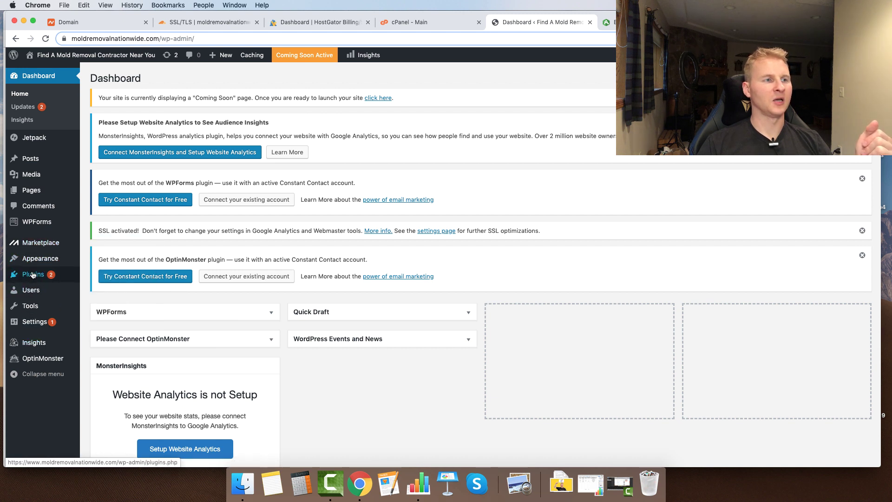
# - Take the site out of Coming Soon mode
pyautogui.click(378, 98)
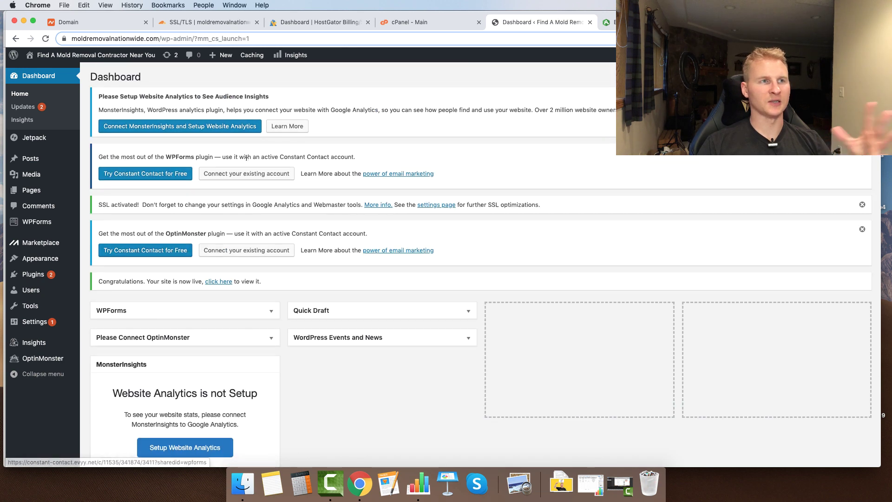
pyautogui.moveTo(65, 274)
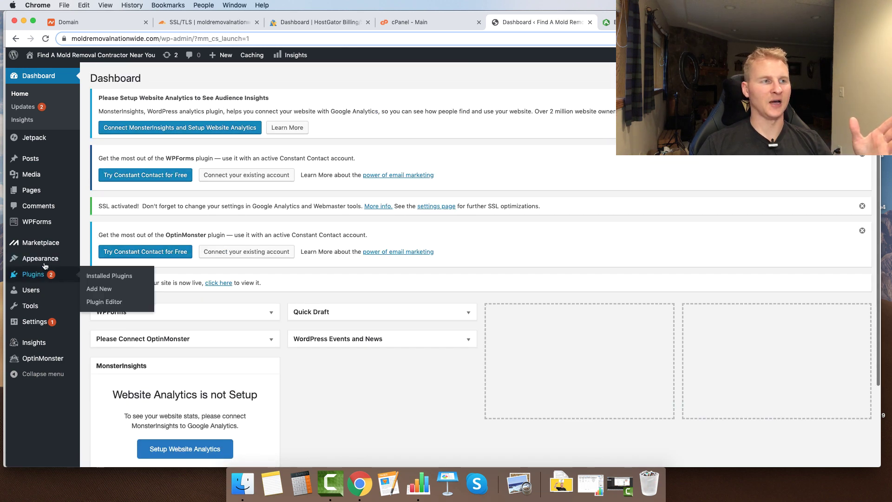
pyautogui.click(106, 289)
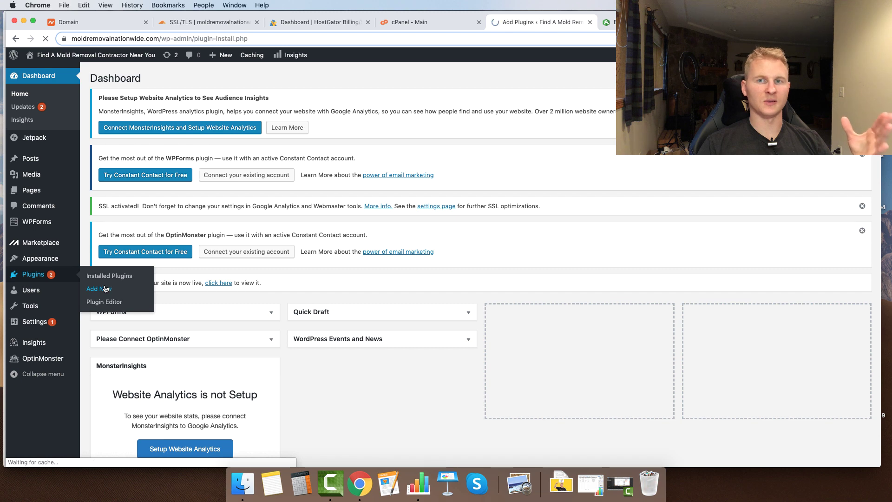
# - Upload and install the City Page Pro plugin from city-page-pro-V-1.5.zip
pyautogui.click(173, 79)
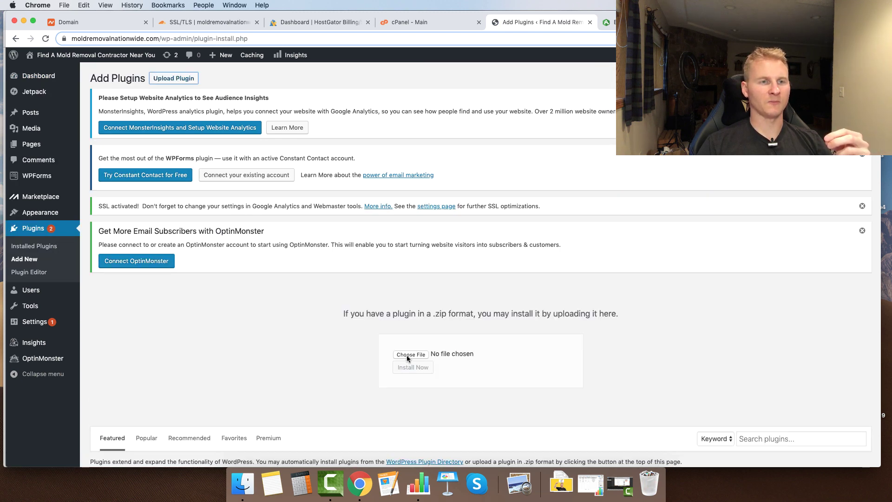
pyautogui.click(406, 354)
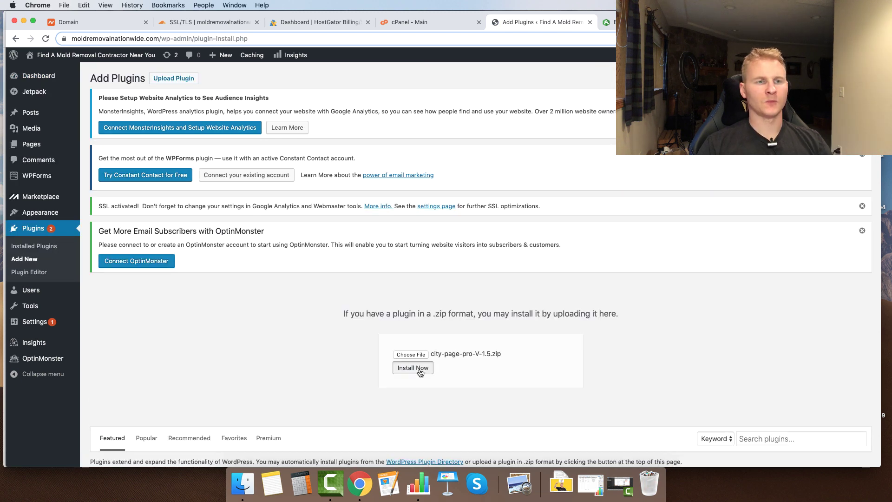
pyautogui.scroll(-1, 421, 372)
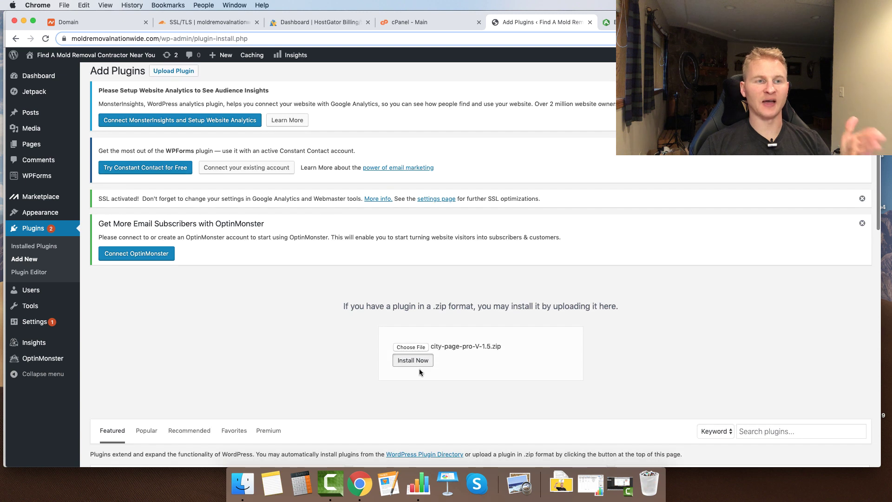
pyautogui.click(422, 362)
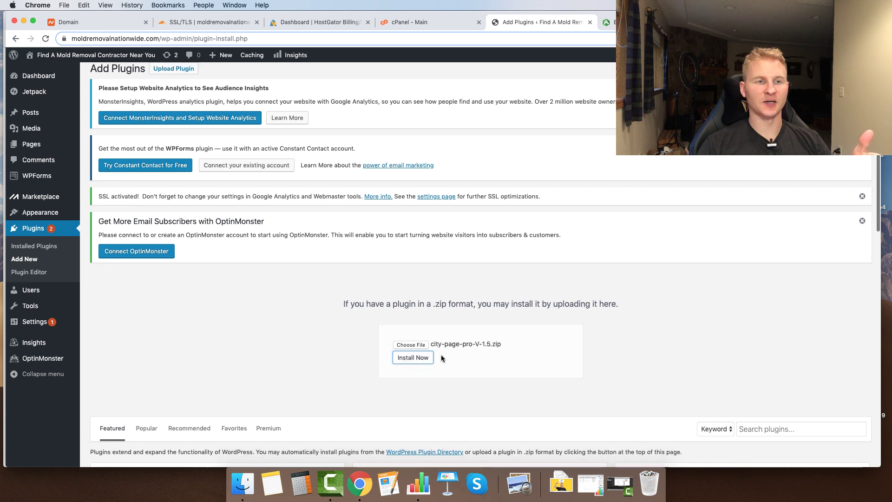
pyautogui.click(408, 361)
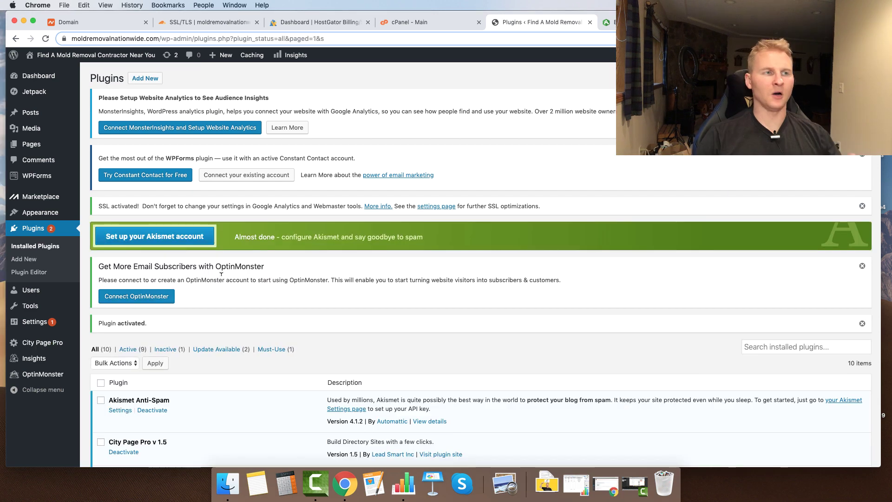
# - Paste the API key into City Page Pro settings, keep 10 listings per page, and update
pyautogui.moveTo(51, 347)
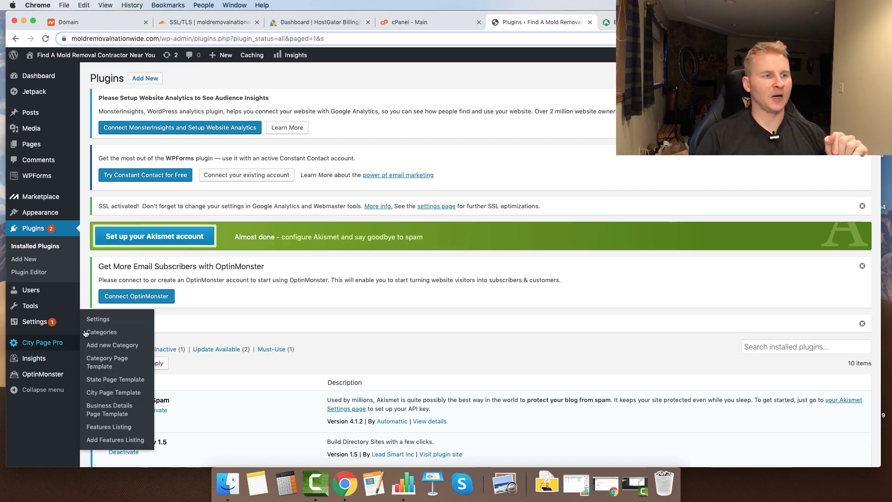
pyautogui.click(95, 321)
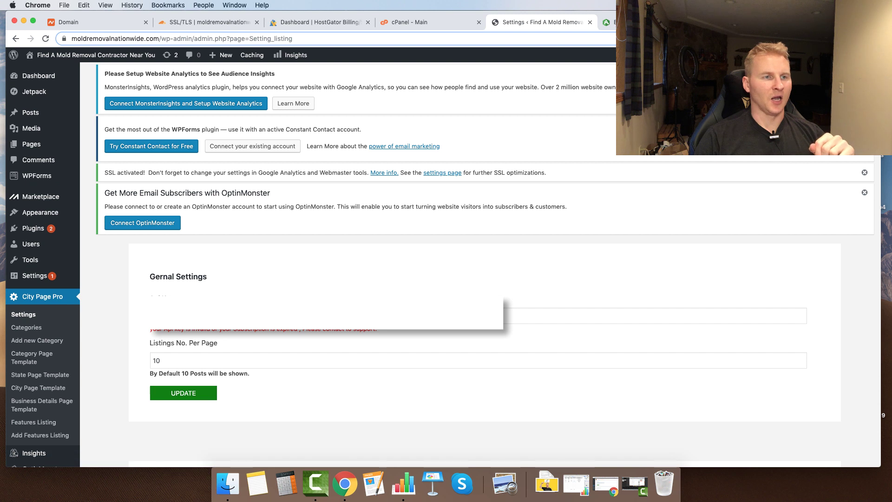
pyautogui.click(186, 316)
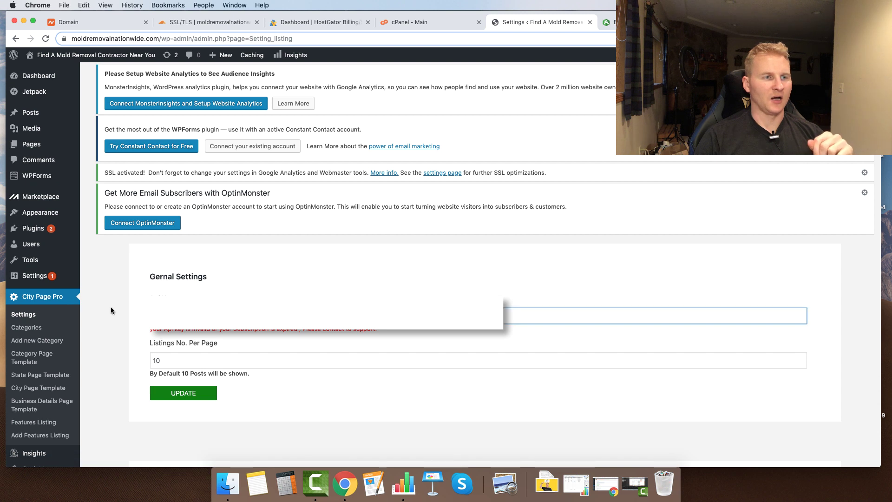
pyautogui.press('super+v')
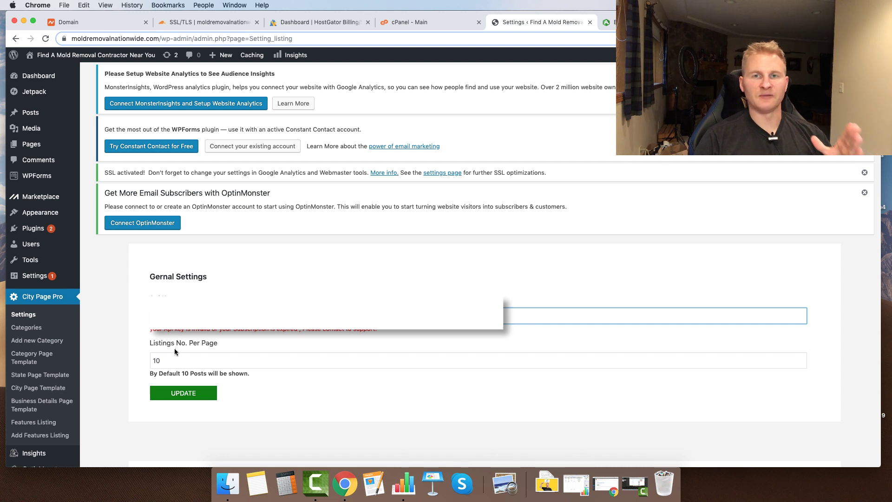
pyautogui.press('Tab')
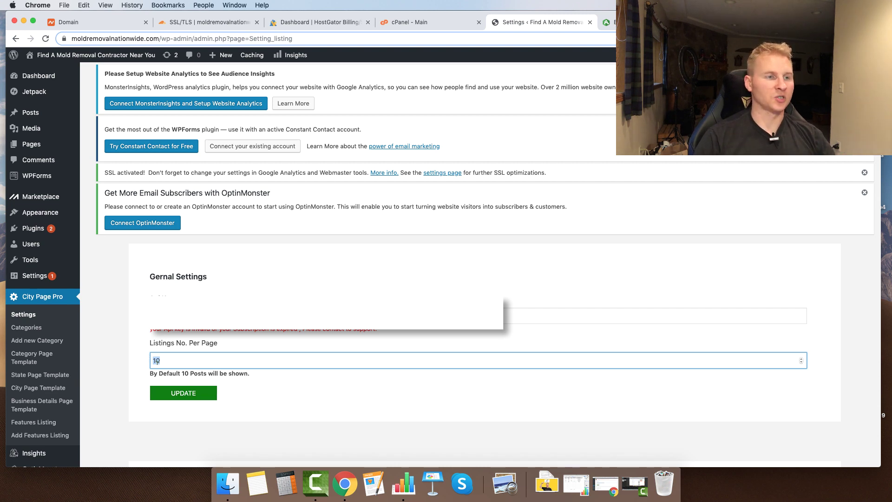
pyautogui.click(188, 392)
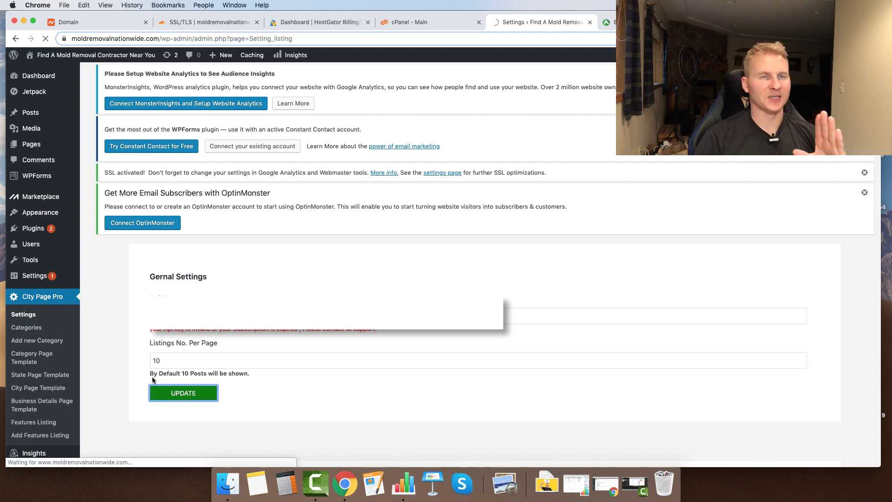
pyautogui.scroll(-2, 129, 365)
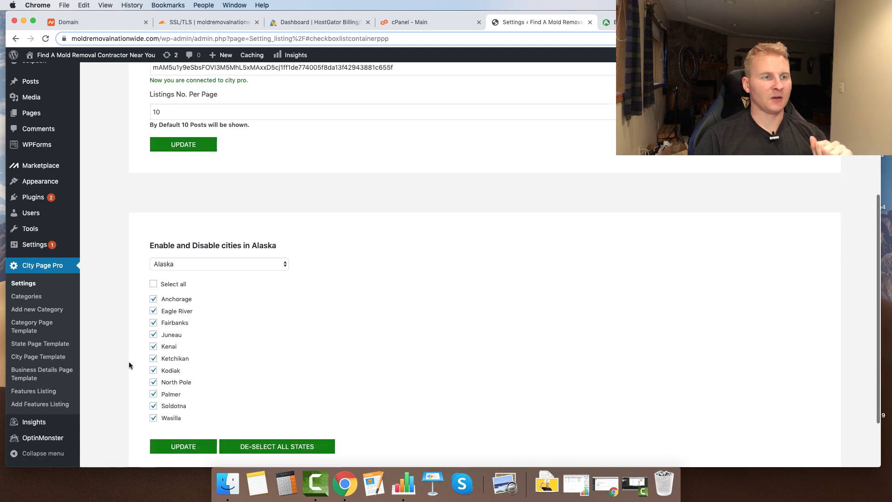
pyautogui.scroll(-3, 130, 365)
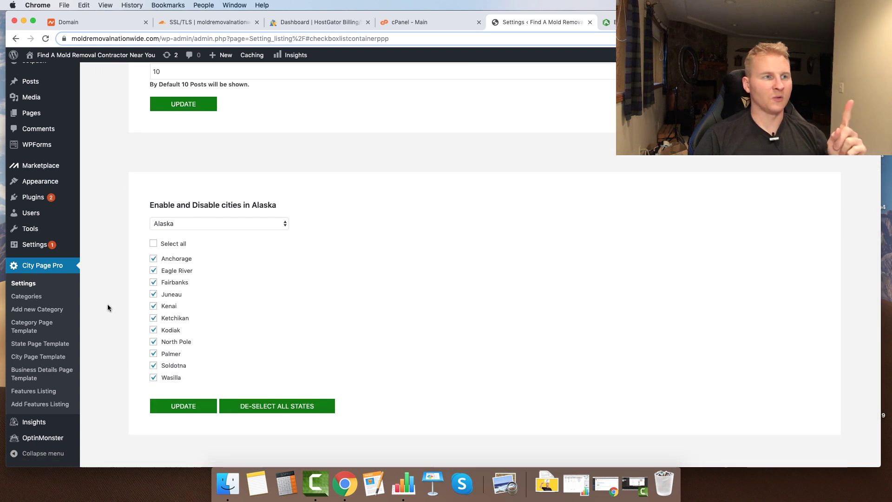
# - Set the permalinks to the Month and name structure and save
pyautogui.moveTo(35, 244)
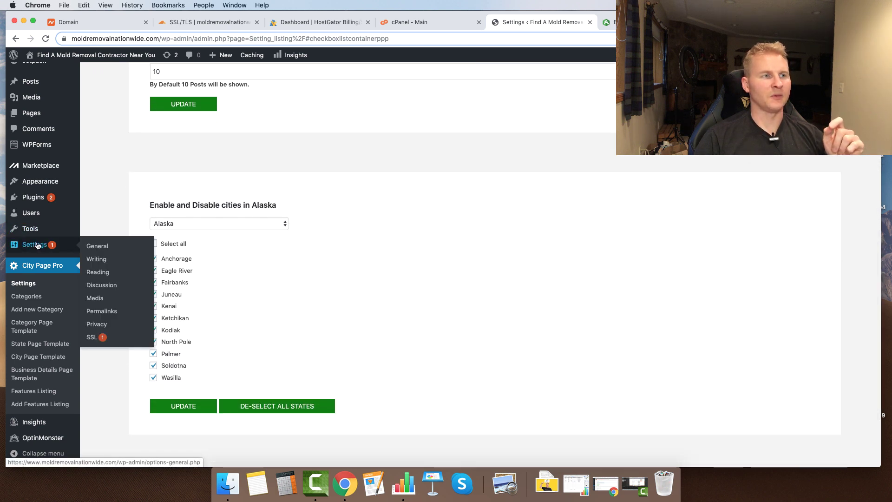
pyautogui.click(102, 310)
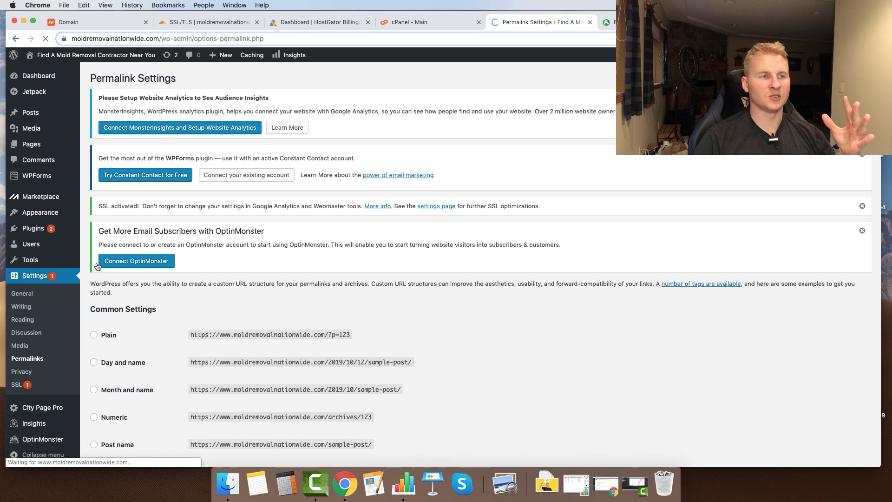
pyautogui.scroll(-3, 128, 276)
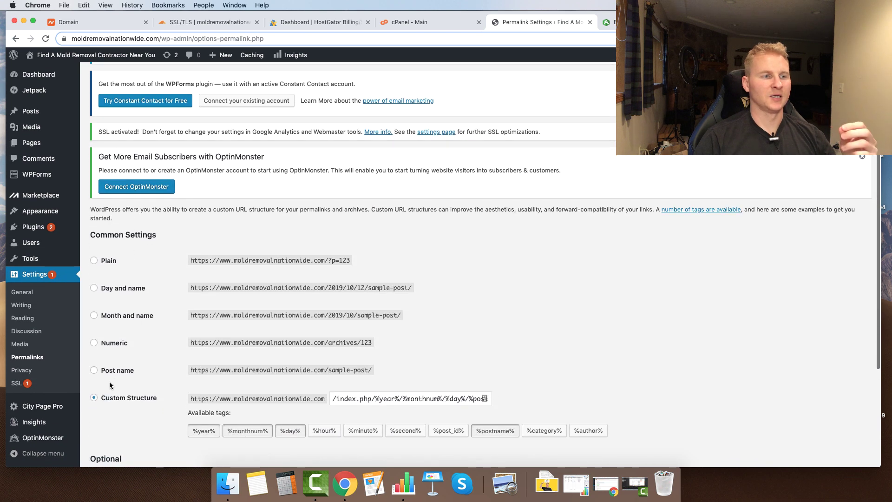
pyautogui.click(93, 316)
pyautogui.scroll(-5, 121, 372)
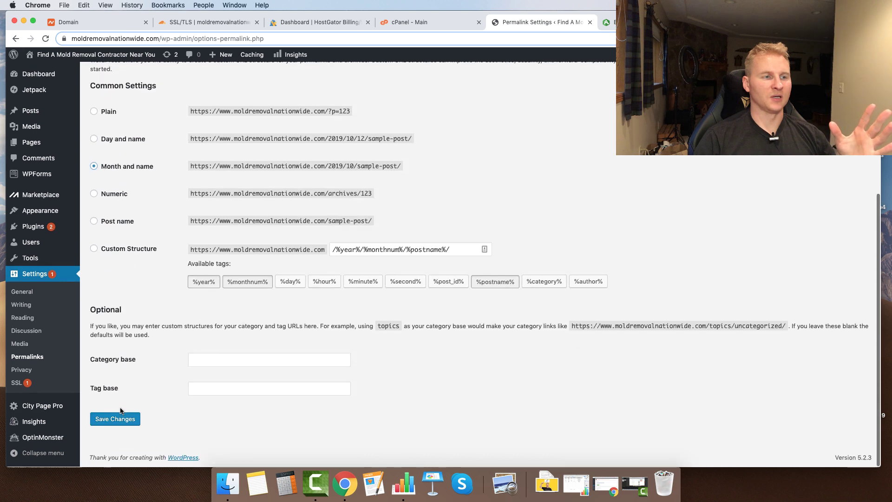
pyautogui.click(118, 420)
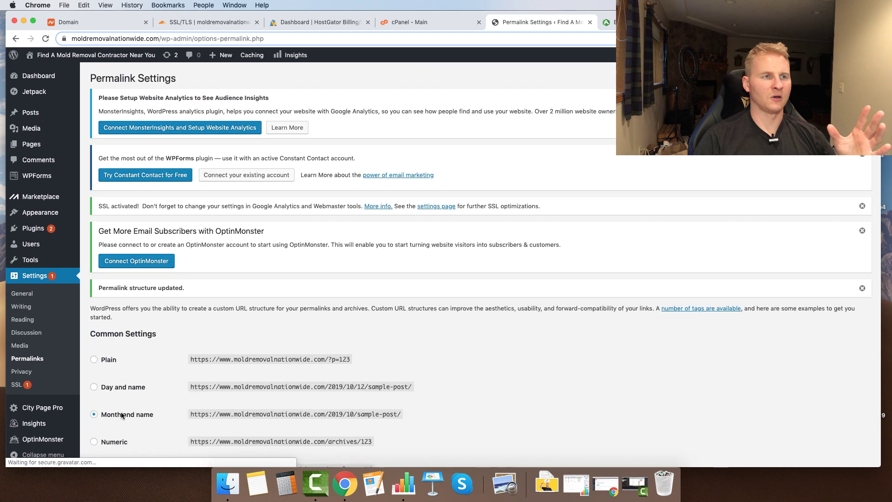
# - Switch the permalinks to the Post name structure and save
pyautogui.scroll(-2, 121, 415)
pyautogui.click(94, 423)
pyautogui.scroll(-5, 95, 425)
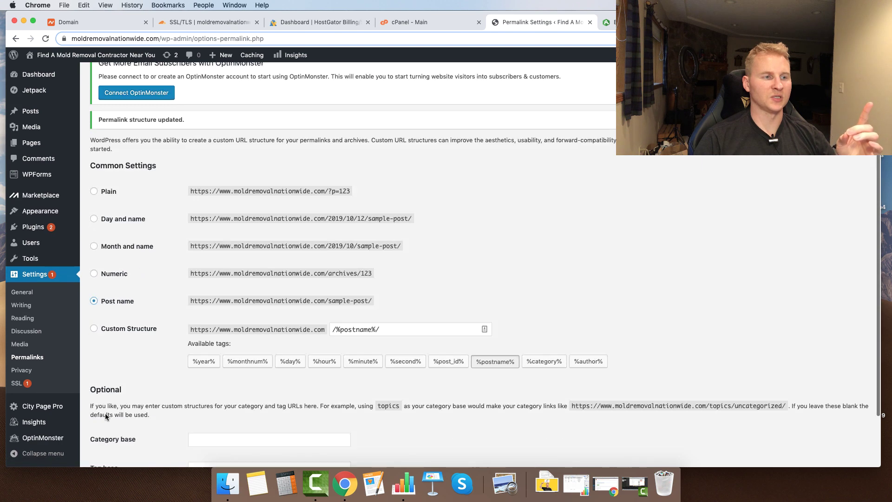
pyautogui.scroll(-1, 109, 440)
pyautogui.click(110, 430)
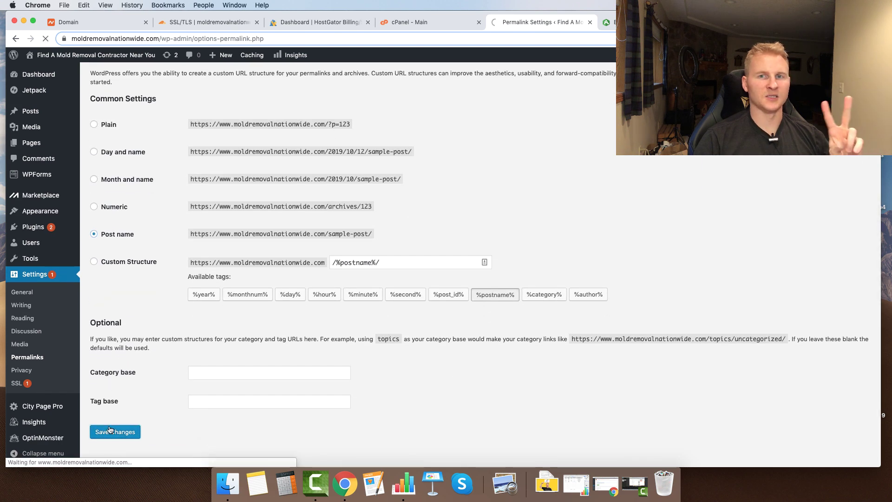
pyautogui.scroll(-3, 110, 422)
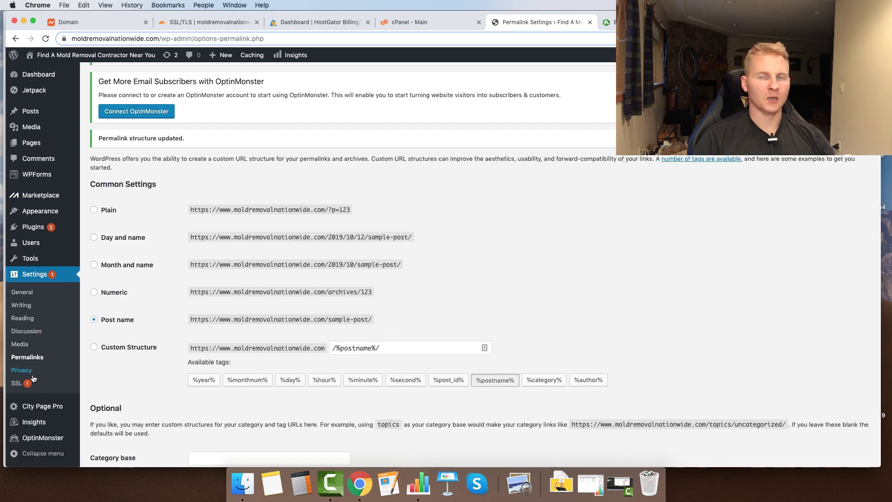
# - Rename the Dentist category to Mold Removal with keyword 'restoration' and update it
pyautogui.moveTo(55, 405)
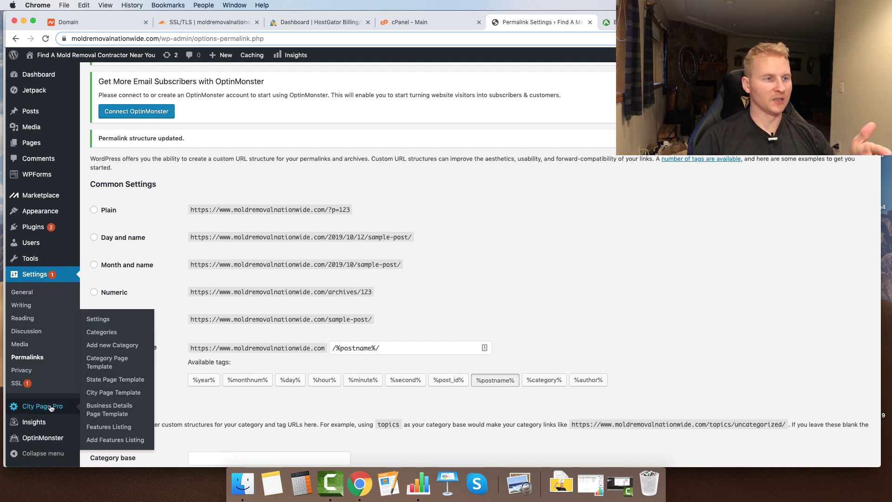
pyautogui.click(103, 333)
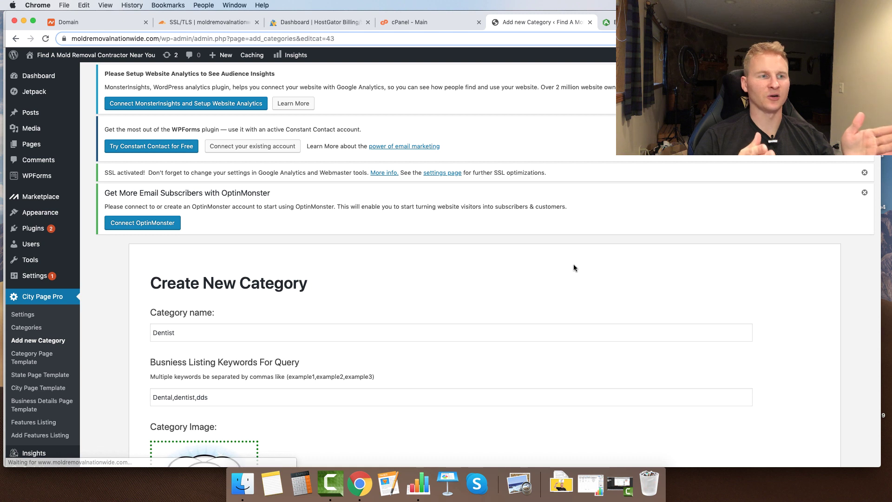
pyautogui.moveTo(297, 331); pyautogui.dragTo(123, 336)
pyautogui.write('Mold')
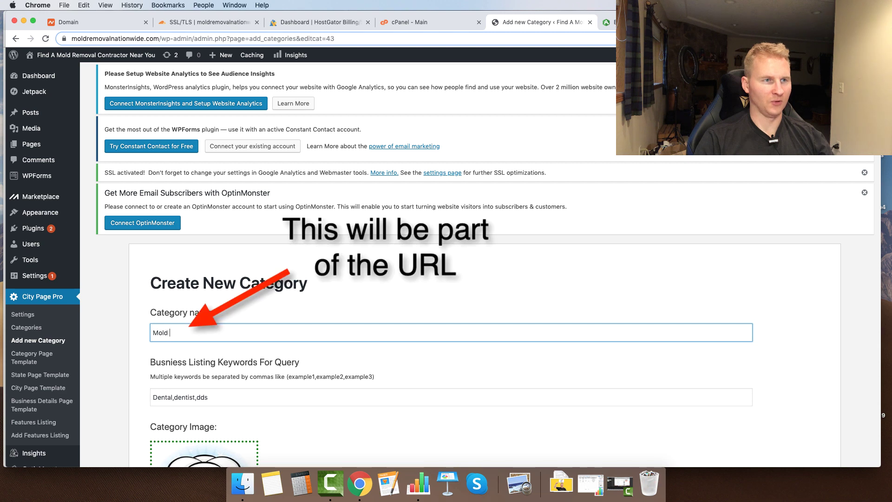
pyautogui.press('Tab')
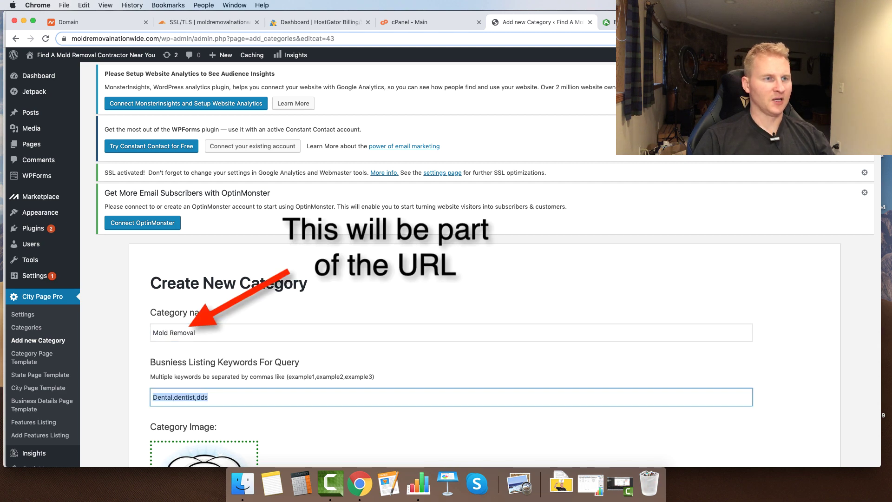
pyautogui.scroll(-2, 162, 326)
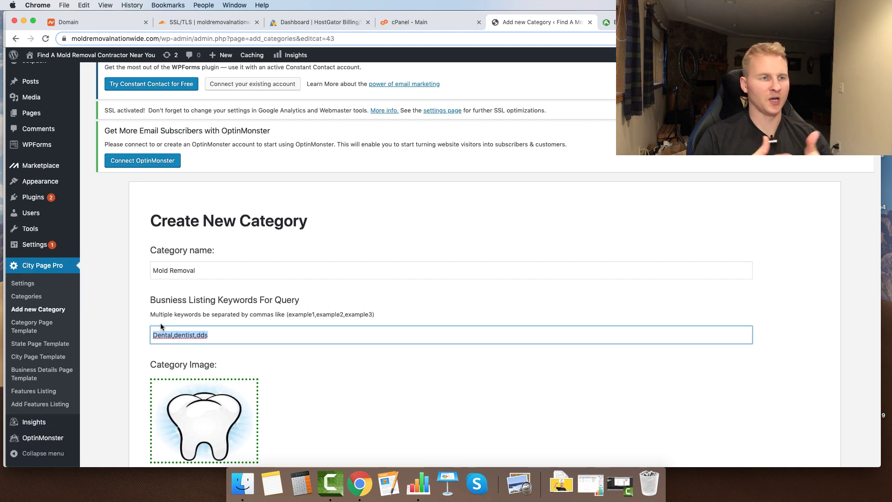
pyautogui.write('restoration')
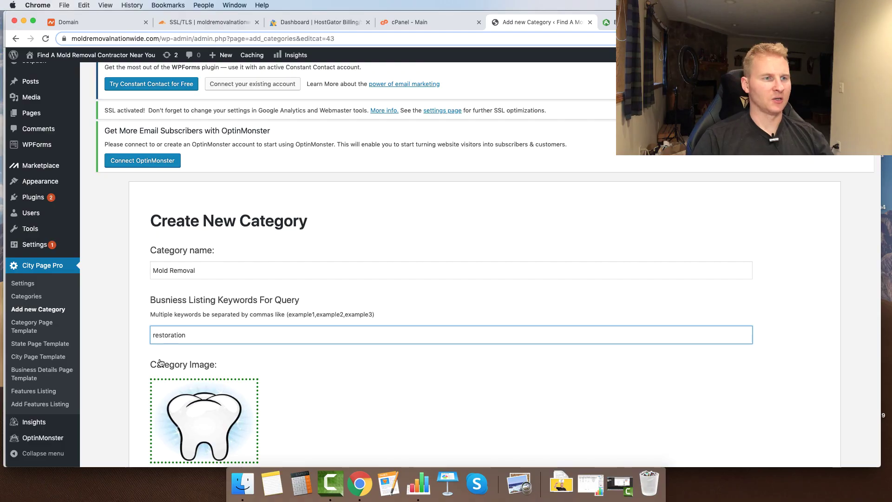
pyautogui.scroll(-3, 172, 358)
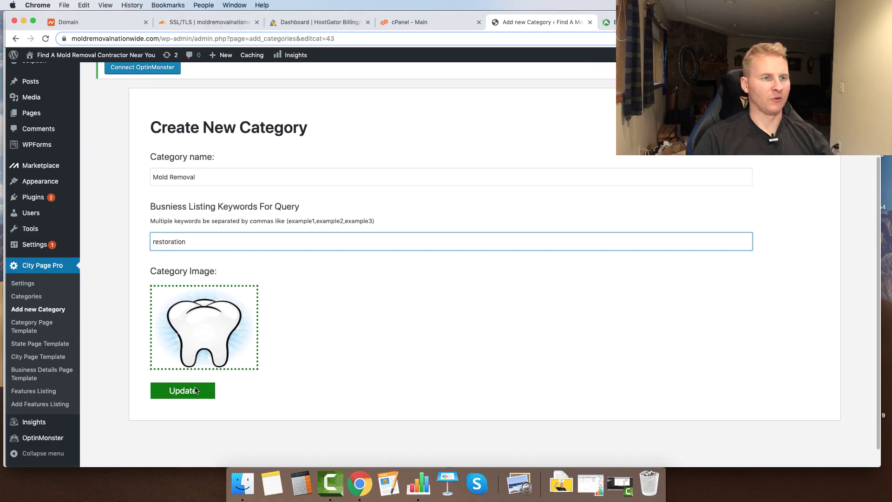
pyautogui.click(195, 390)
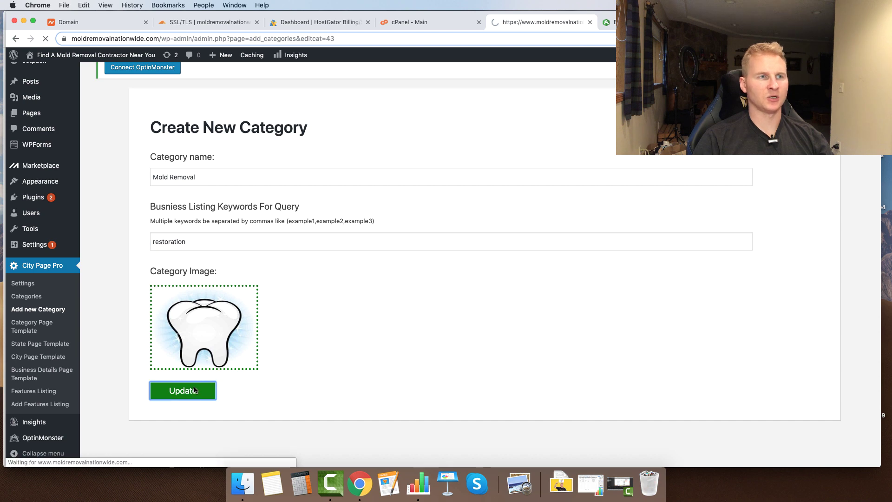
pyautogui.scroll(-5, 198, 288)
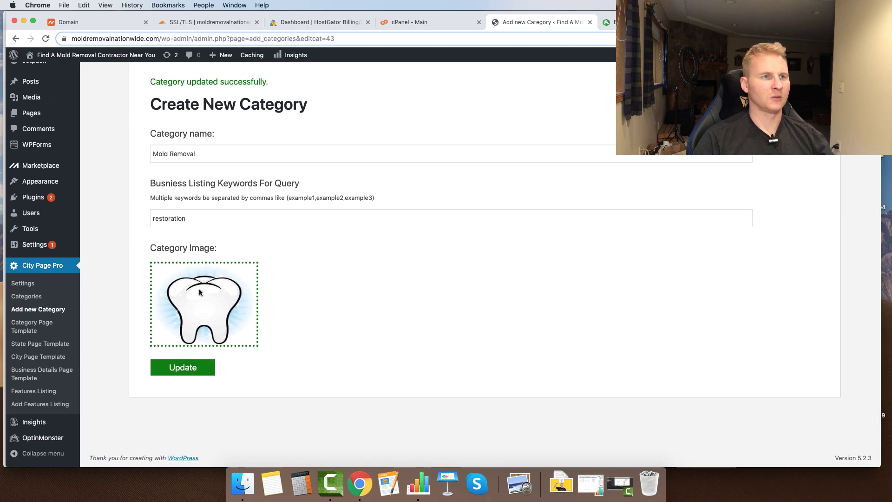
pyautogui.click(199, 291)
# - Pick the fan photo from the Media Library with alt text 'mold removal near me' and update the category
pyautogui.click(87, 91)
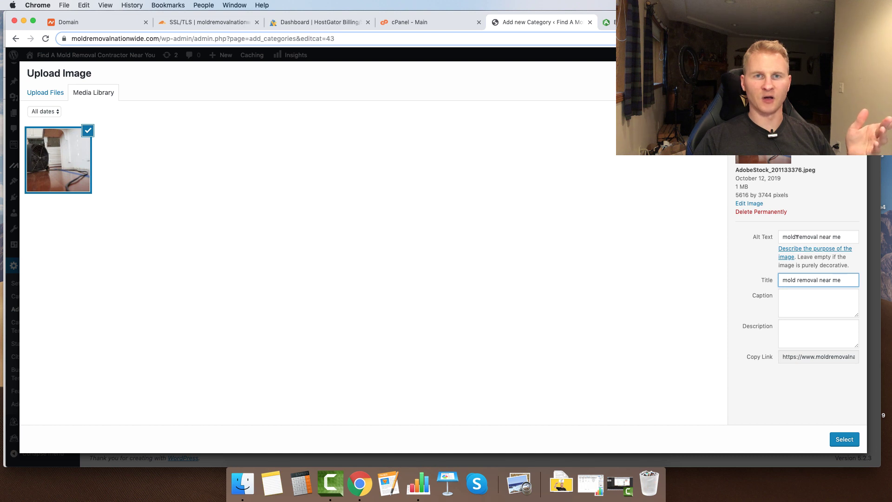
pyautogui.moveTo(797, 237); pyautogui.dragTo(867, 243)
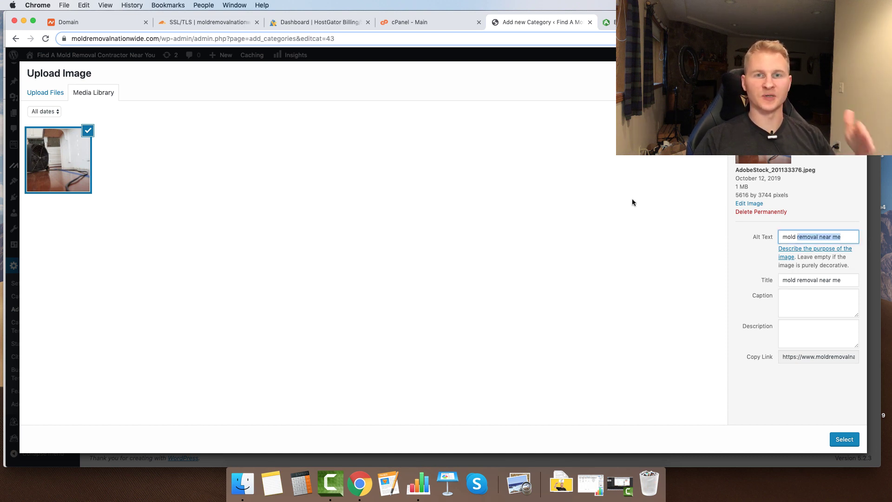
pyautogui.click(844, 438)
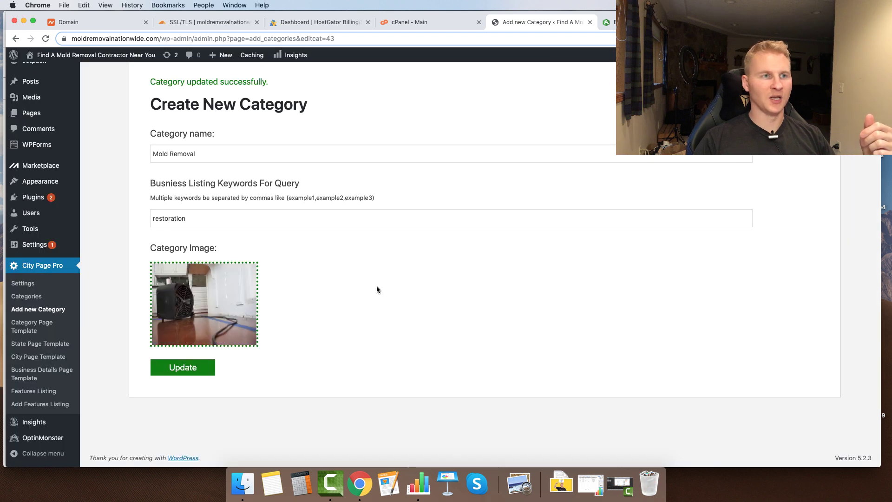
pyautogui.click(191, 368)
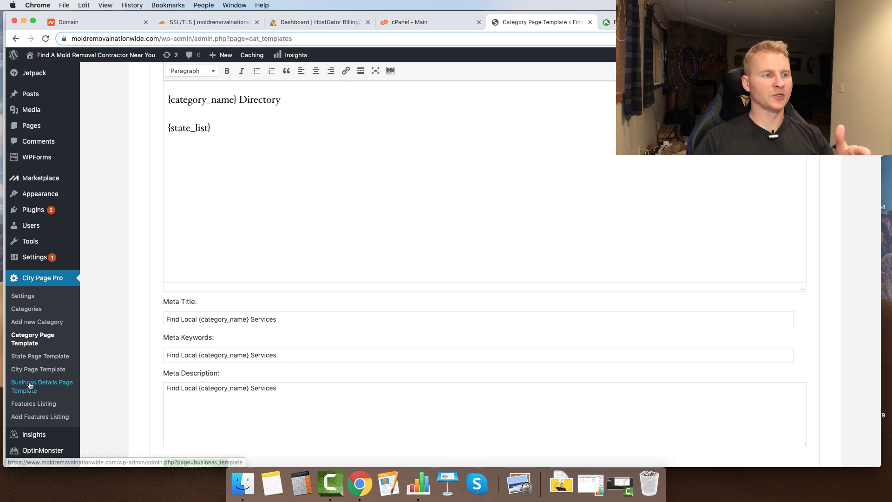
# - Open the Mold Removal city page template and scroll down to its meta fields
pyautogui.click(35, 375)
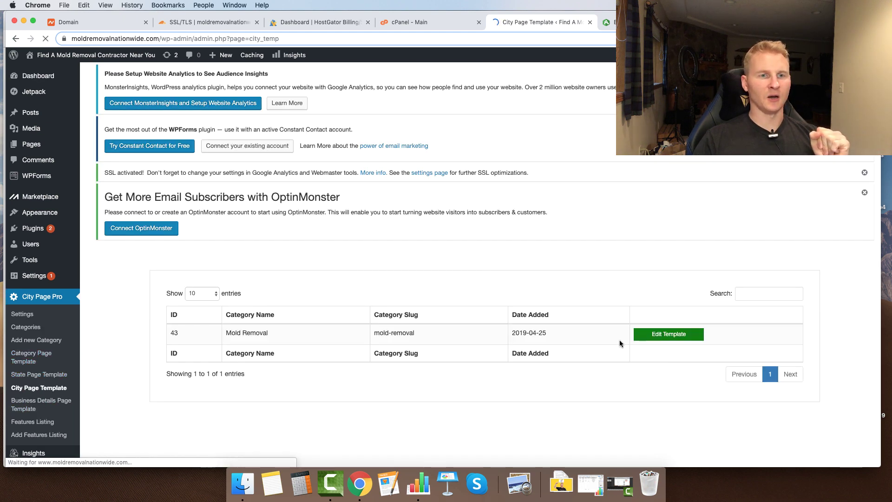
pyautogui.click(667, 337)
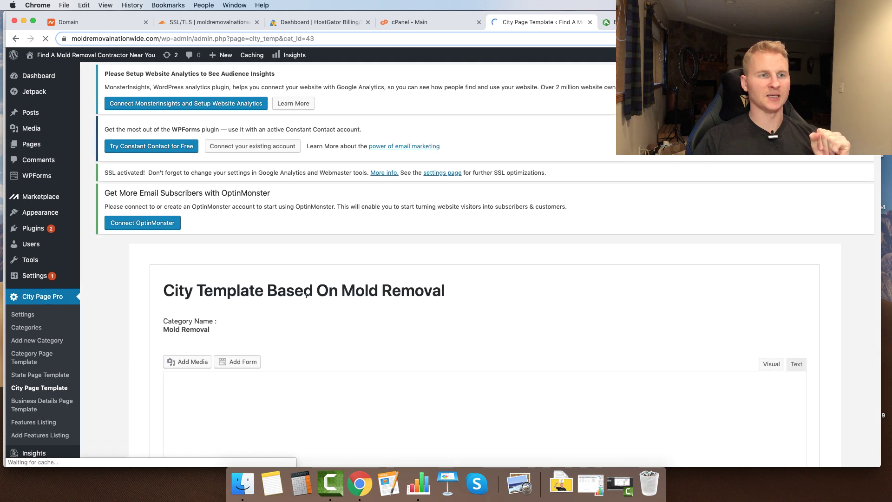
pyautogui.scroll(-5, 224, 283)
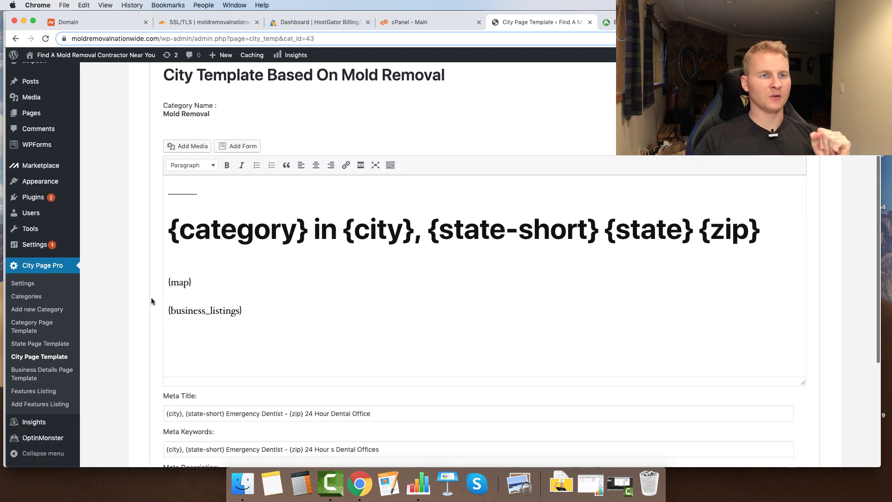
pyautogui.scroll(-3, 242, 263)
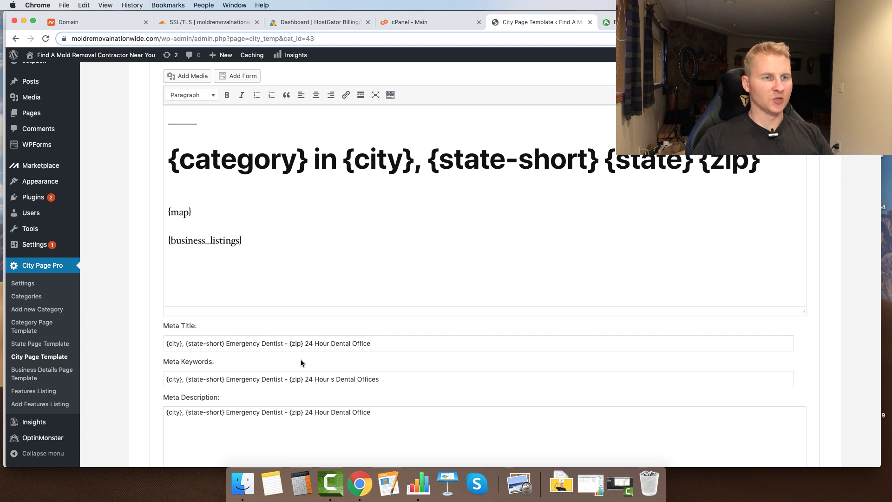
# - Replace the Emergency Dentist wording so the meta title starts with 'Mold Removal {city}'
pyautogui.moveTo(380, 343); pyautogui.dragTo(302, 343)
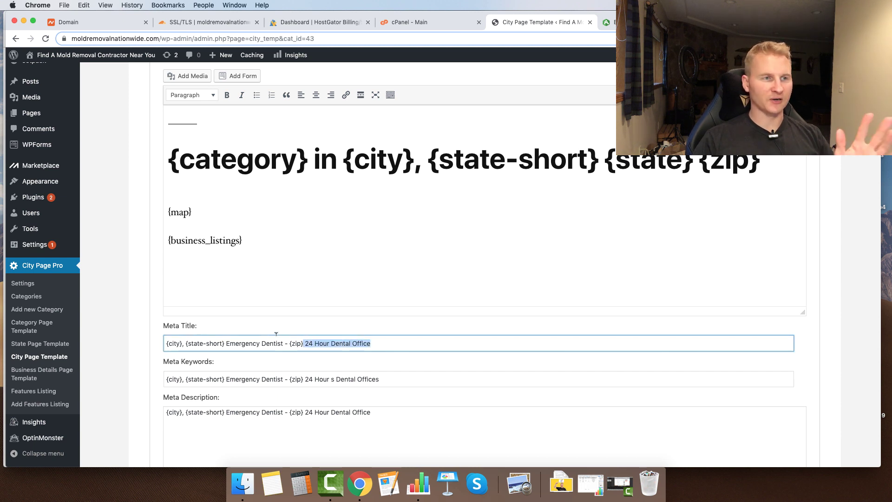
pyautogui.click(225, 344)
pyautogui.moveTo(283, 343); pyautogui.dragTo(227, 343)
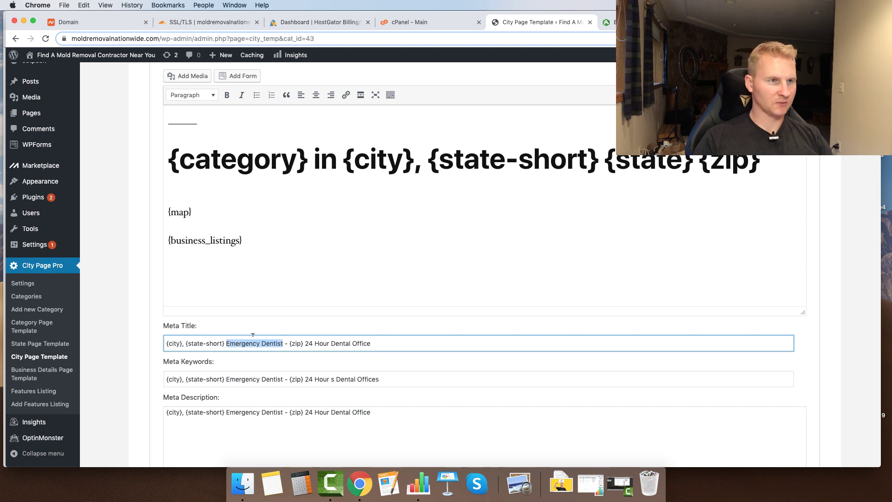
pyautogui.click(185, 343)
pyautogui.press('BackSpace')
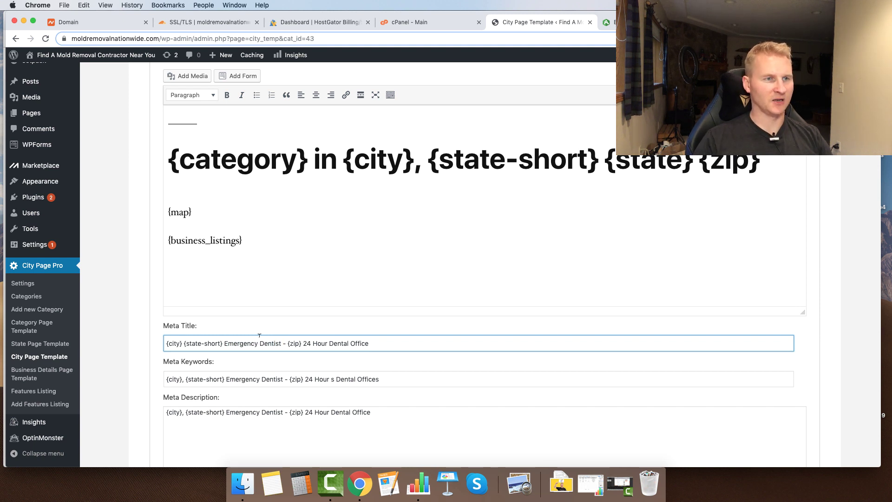
pyautogui.moveTo(283, 344); pyautogui.dragTo(225, 342)
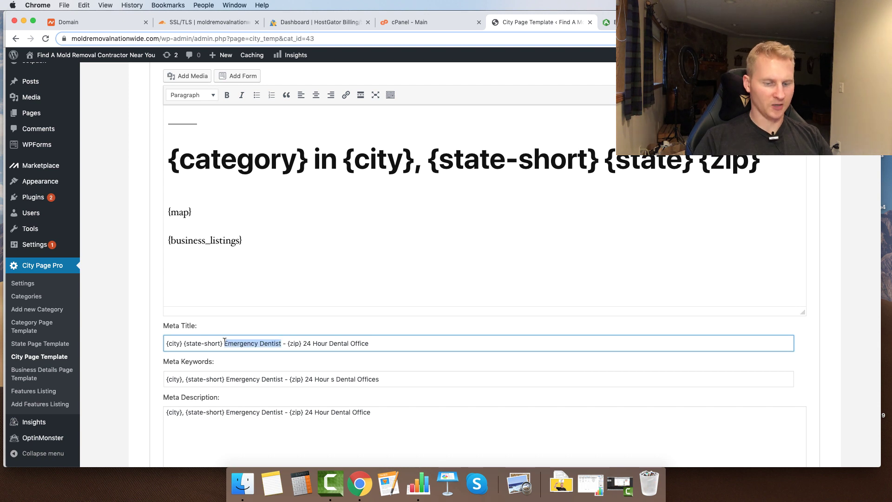
pyautogui.write('Mold')
pyautogui.press('BackSpace')
pyautogui.press('BackSpace')
pyautogui.press('BackSpace')
pyautogui.press('BackSpace')
pyautogui.press('BackSpace')
pyautogui.press('BackSpace')
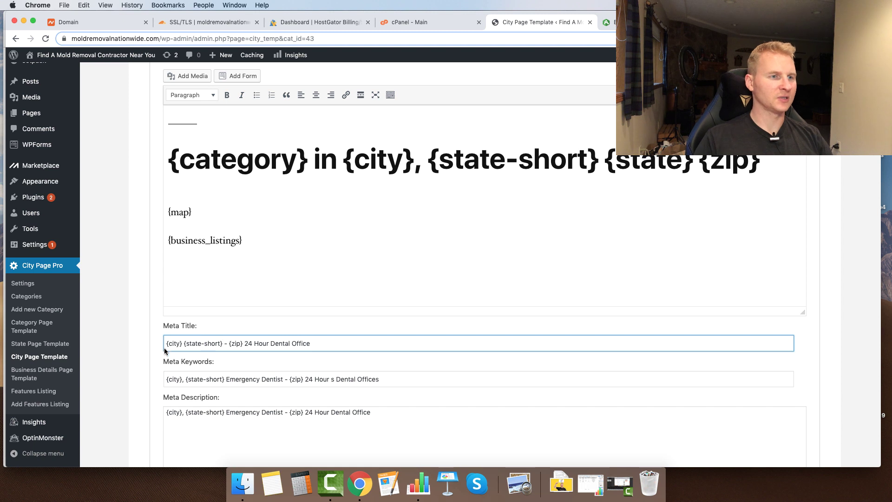
pyautogui.click(166, 343)
pyautogui.write('Mold ')
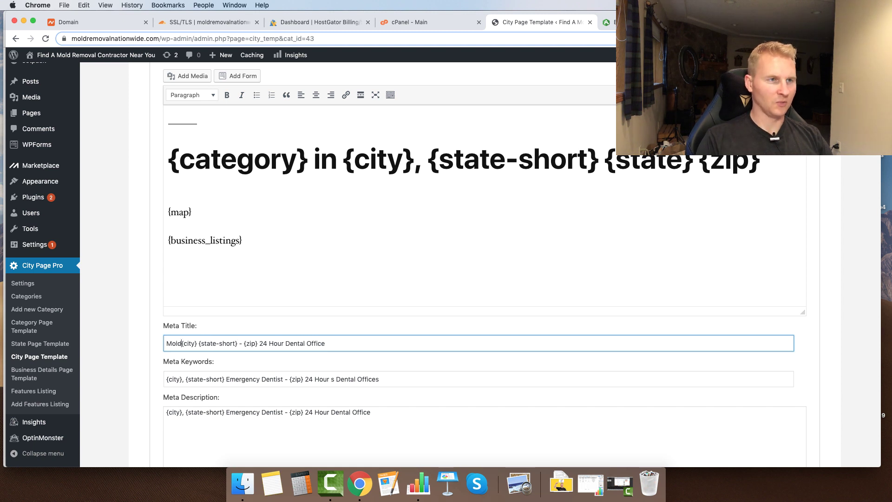
pyautogui.write('Removal')
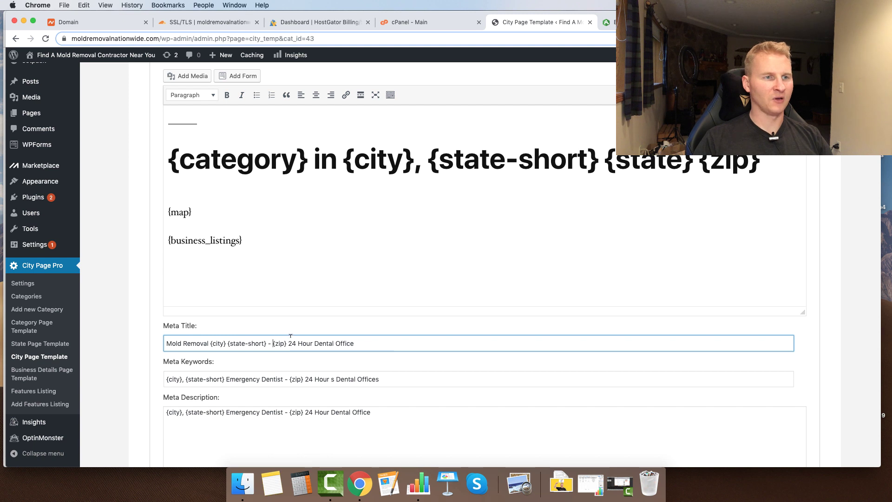
# - Replace '24 Hour Dental Office' with '| Mold Remediation {city}, {state-short} {zip}' in the title
pyautogui.moveTo(355, 343); pyautogui.dragTo(288, 343)
pyautogui.press('BackSpace')
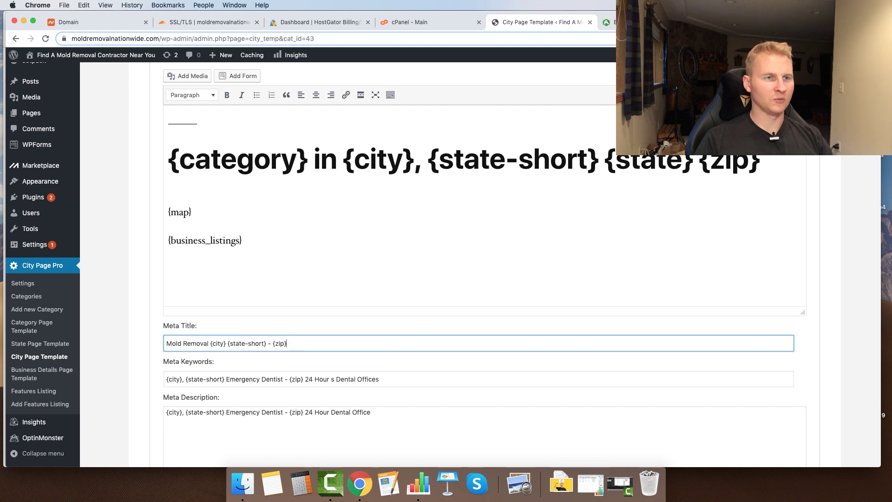
pyautogui.write('| ')
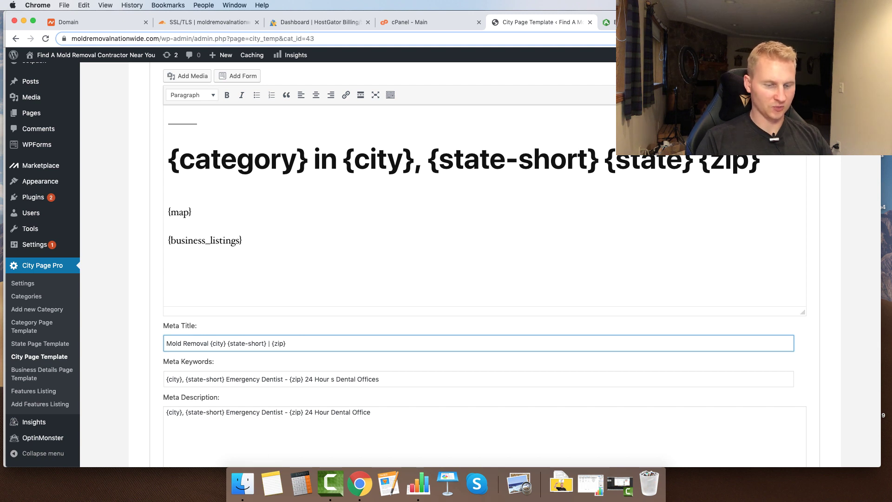
pyautogui.write('Mold Remediatio')
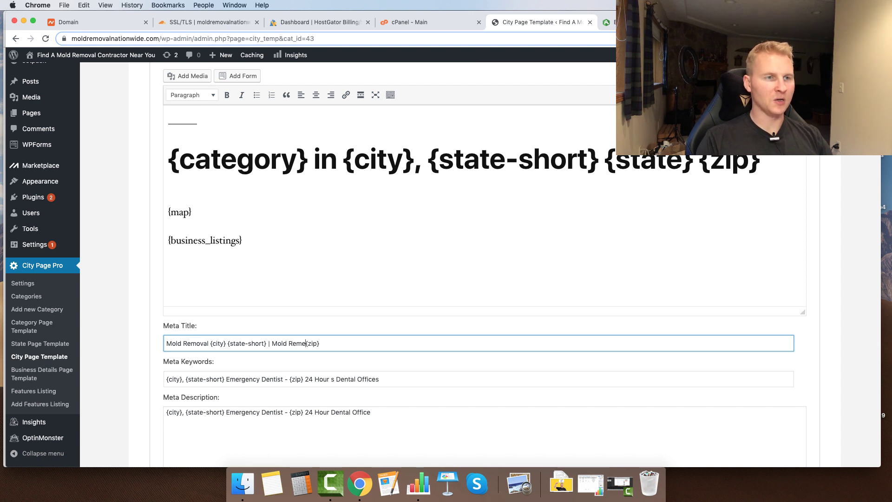
pyautogui.write('n ')
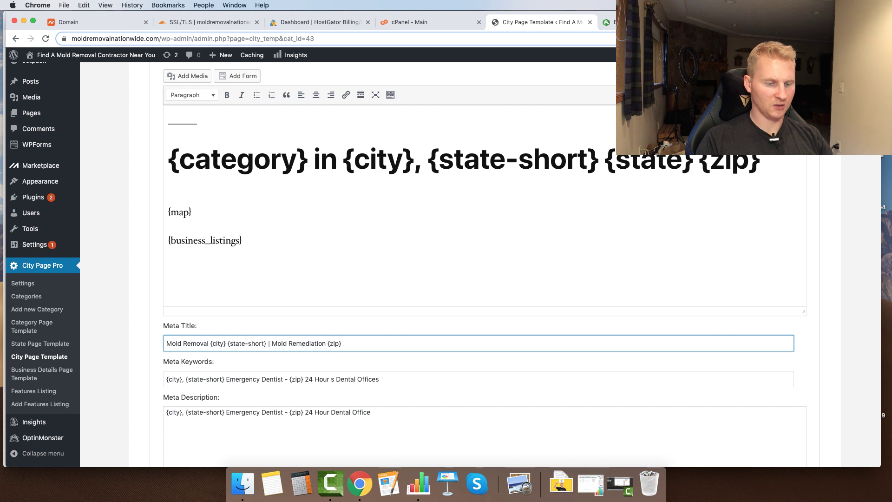
pyautogui.write('{city')
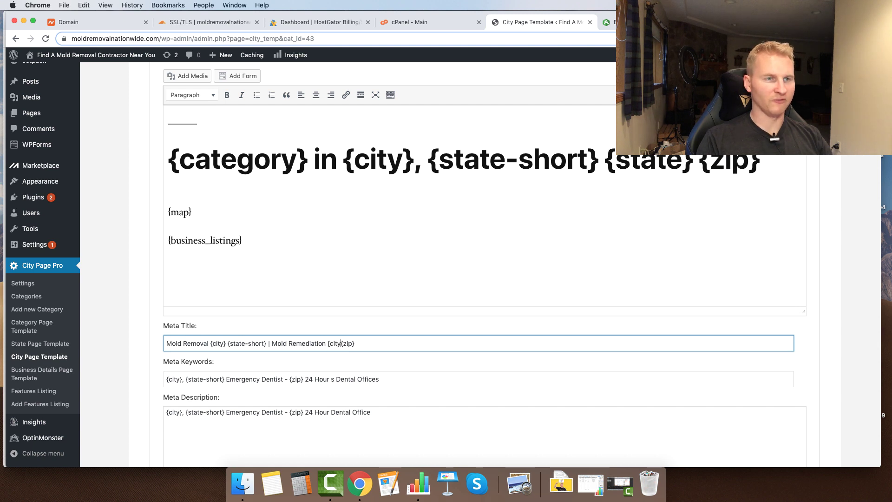
pyautogui.press('BackSpace')
pyautogui.press('BackSpace')
pyautogui.press('BackSpace')
pyautogui.press('BackSpace')
pyautogui.write('city')
pyautogui.write('}, ')
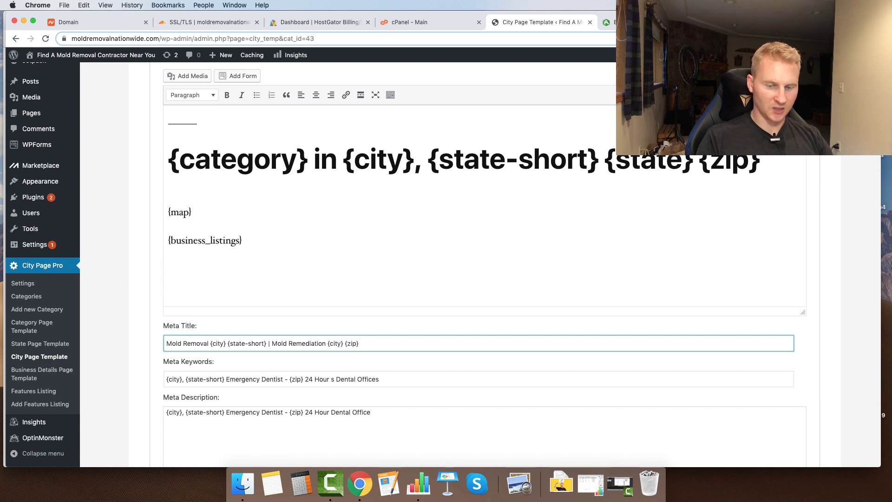
pyautogui.write('s')
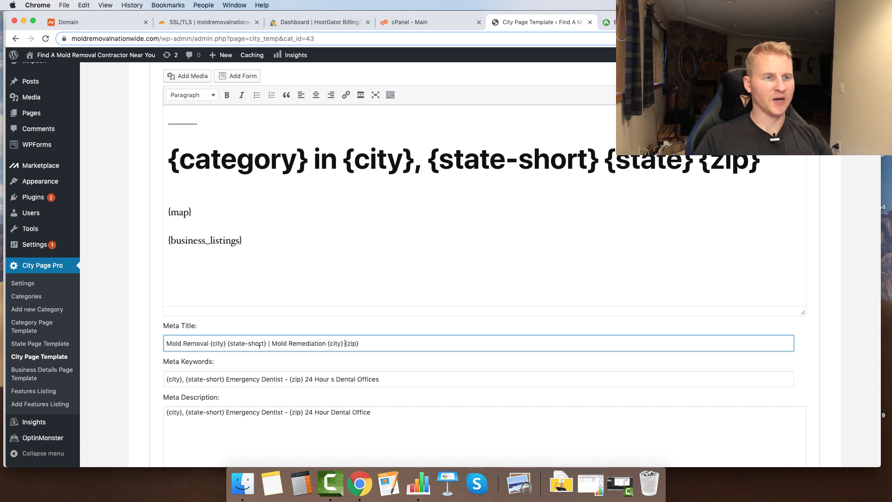
pyautogui.moveTo(269, 342); pyautogui.dragTo(240, 343)
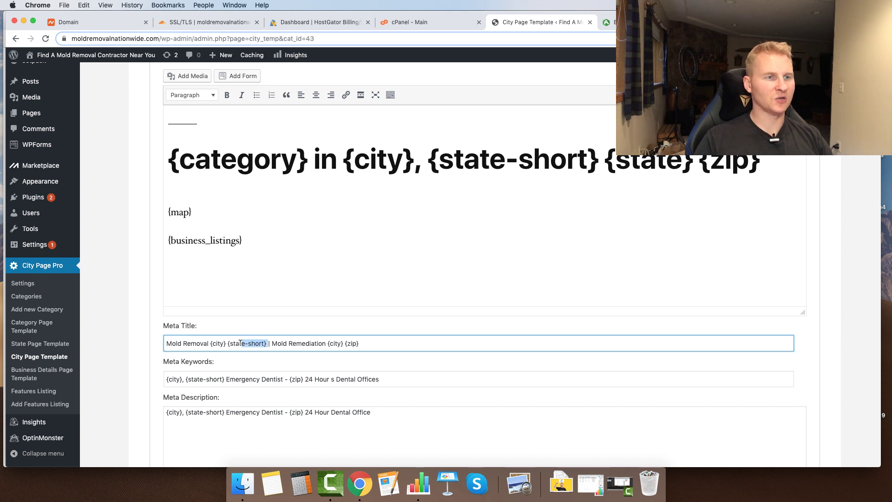
pyautogui.click(342, 343)
pyautogui.write(',')
pyautogui.write('{state-short}')
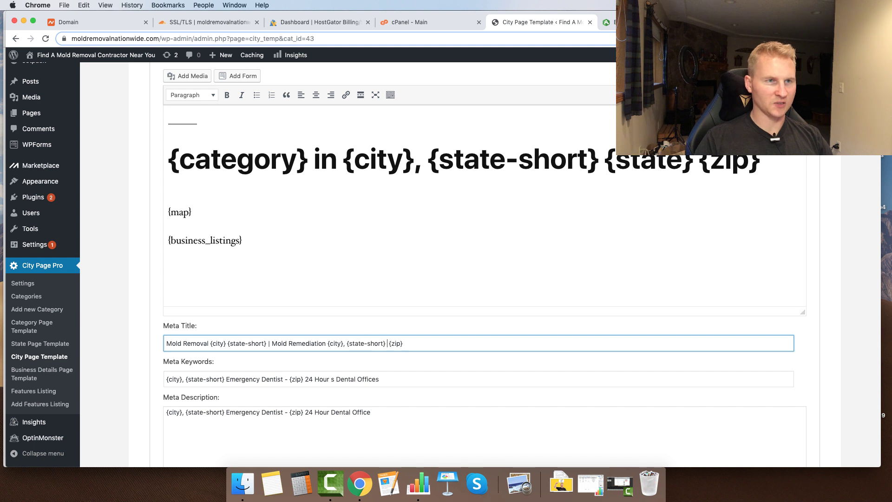
pyautogui.press('BackSpace')
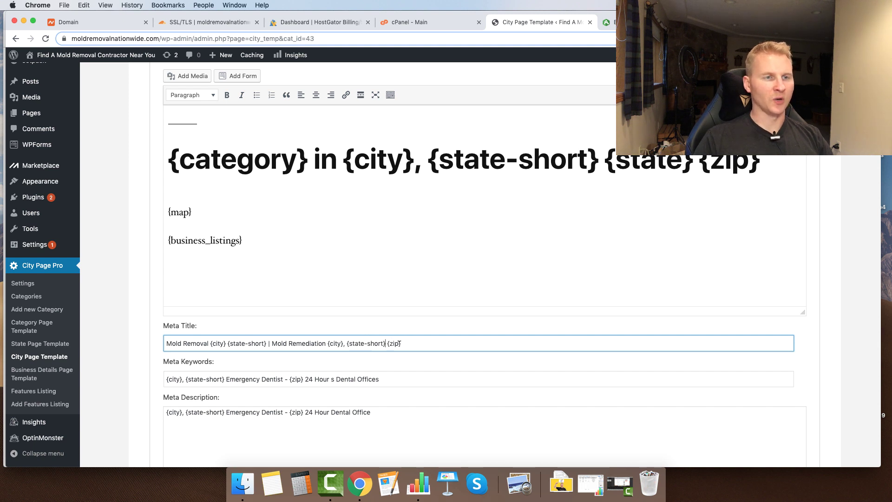
# - Copy the finished meta title into the Meta Keywords field, replacing the old keywords
pyautogui.press('super+a')
pyautogui.press('super+c')
pyautogui.moveTo(405, 372); pyautogui.dragTo(120, 385)
pyautogui.press('super+v')
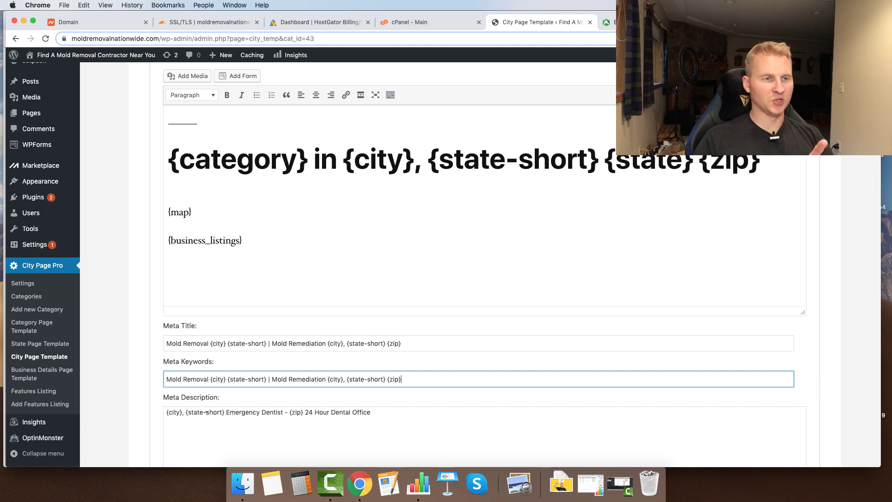
# - Rewrite the meta description for 24/7 mold removal with {city}, {state-short} and the phone number, then update
pyautogui.click(400, 412)
pyautogui.press('super+a')
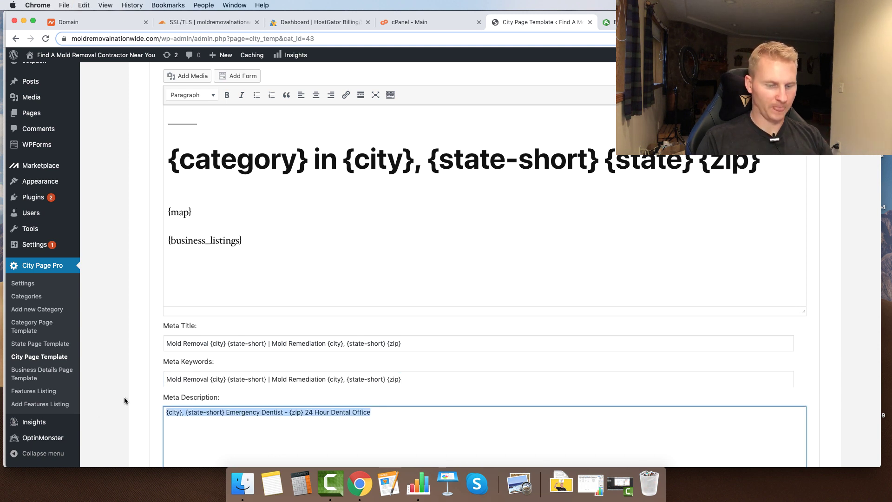
pyautogui.write('F')
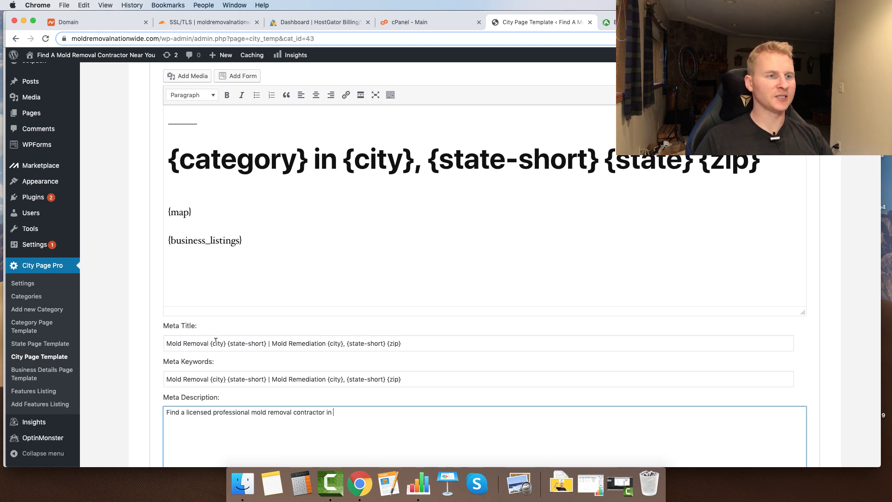
pyautogui.moveTo(210, 342); pyautogui.dragTo(254, 342)
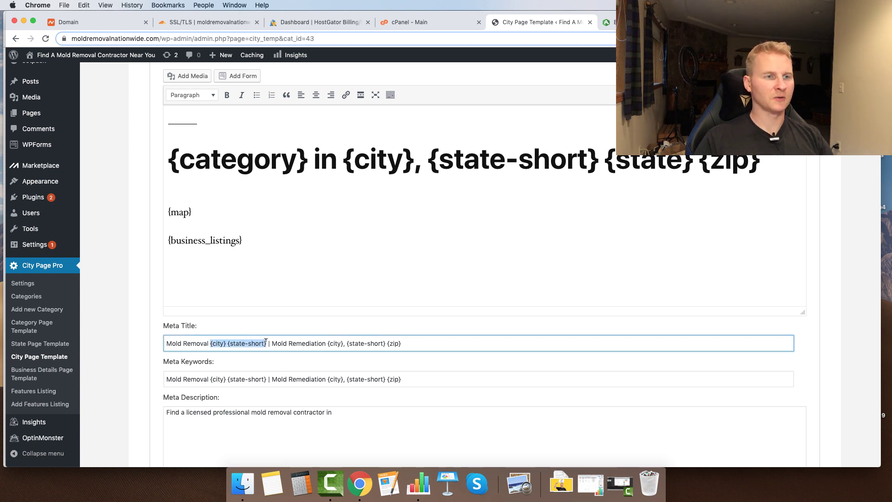
pyautogui.moveTo(328, 343); pyautogui.dragTo(377, 342)
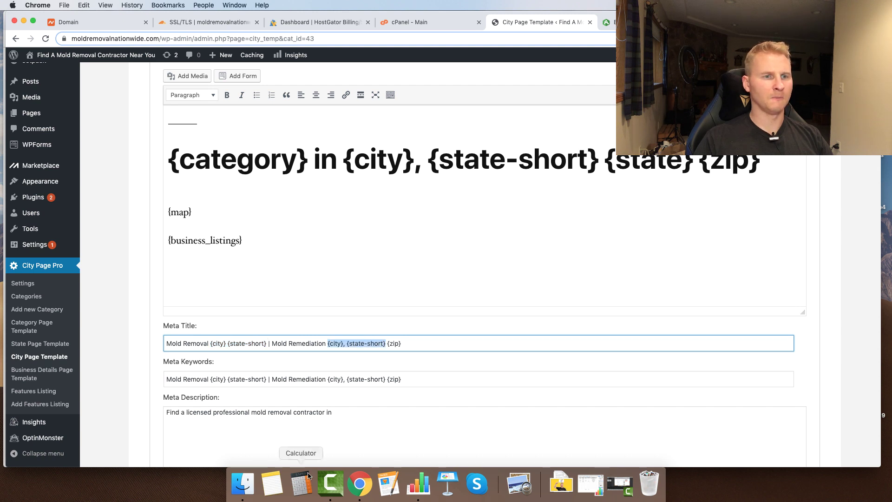
pyautogui.click(344, 415)
pyautogui.write('{city}, {state-short}')
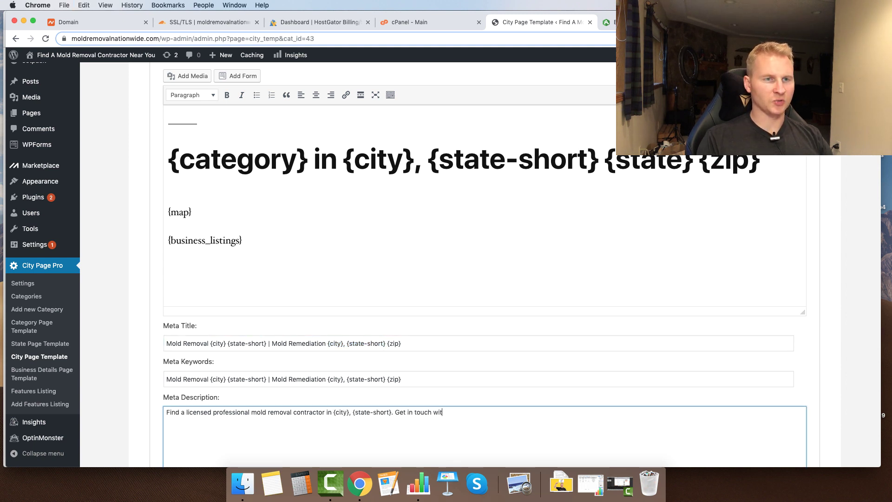
pyautogui.write('t')
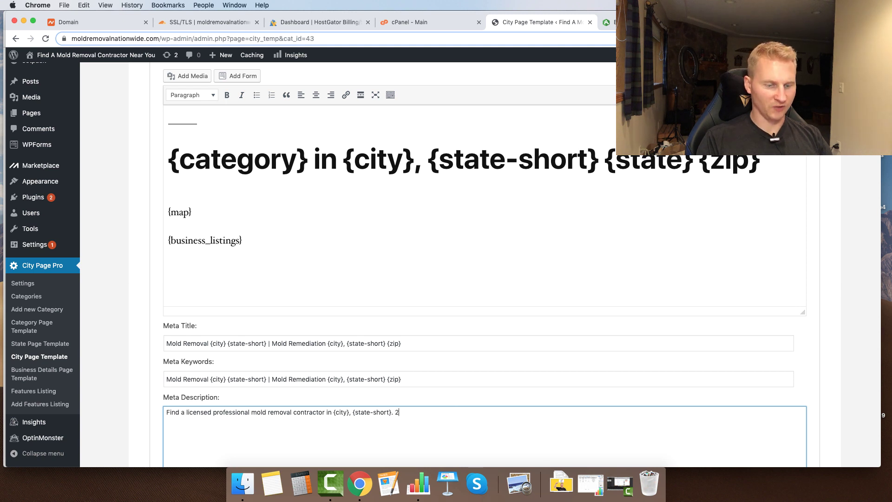
pyautogui.write('ency restoration services avai')
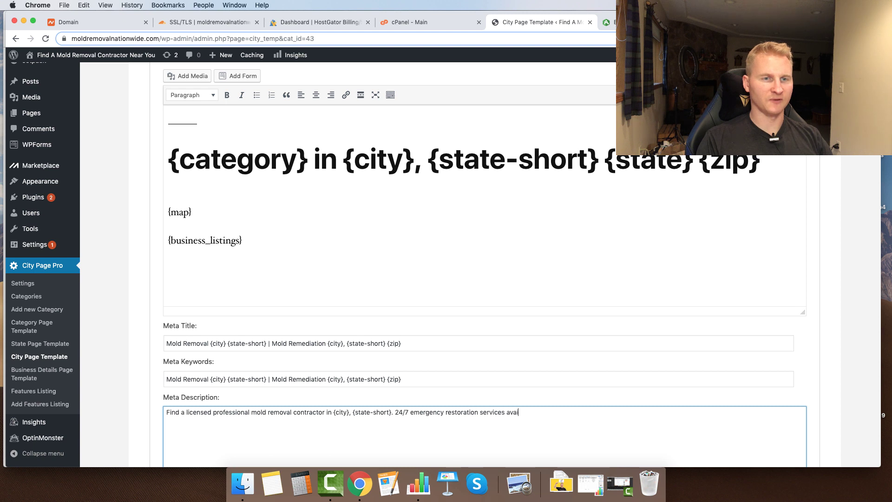
pyautogui.write('call us today')
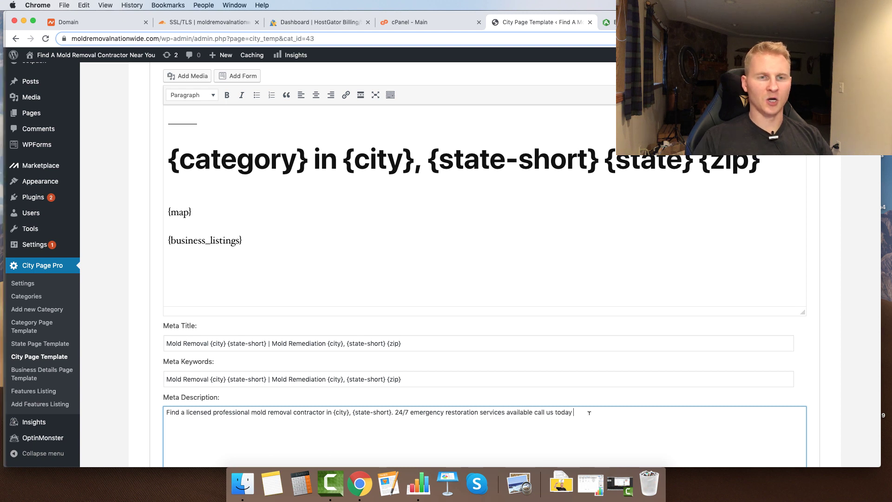
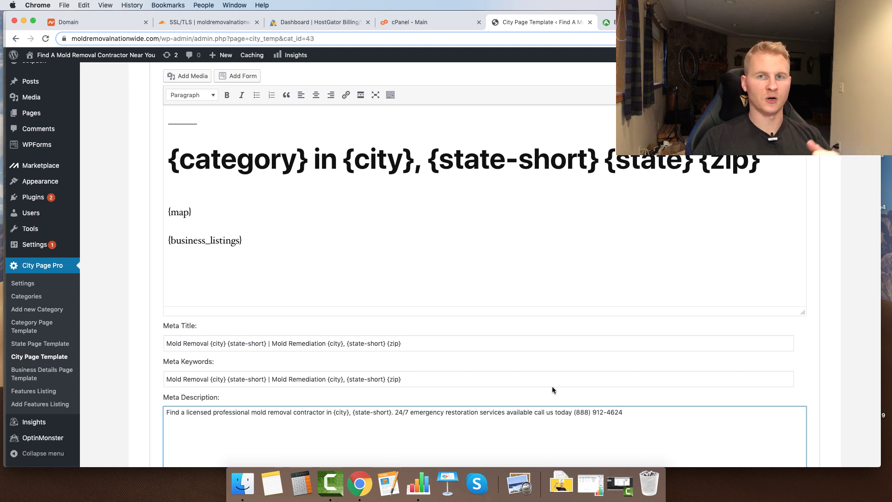
pyautogui.scroll(-4, 548, 395)
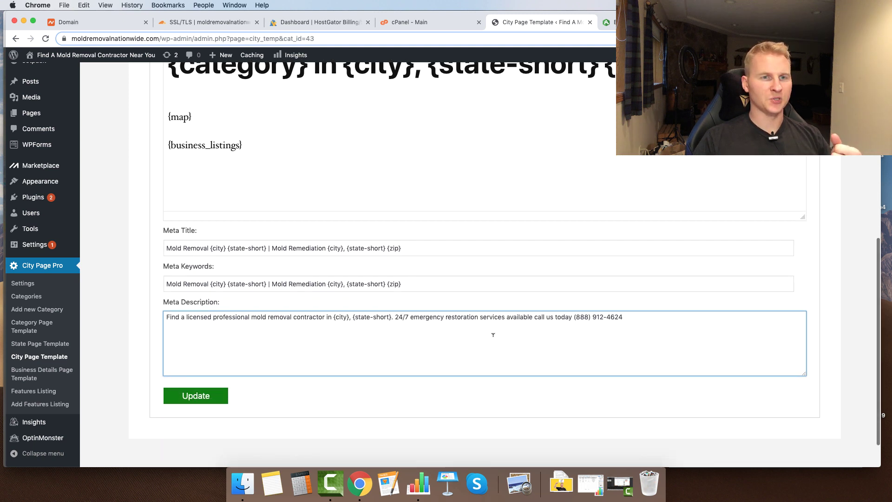
pyautogui.click(202, 400)
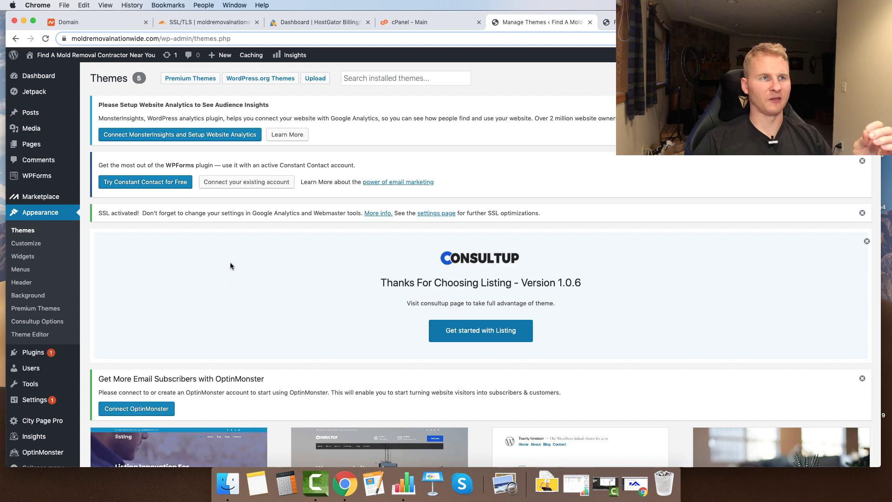
# - Go from the installed Themes page to the Add New themes screen
pyautogui.scroll(-5, 231, 274)
pyautogui.scroll(-2, 255, 306)
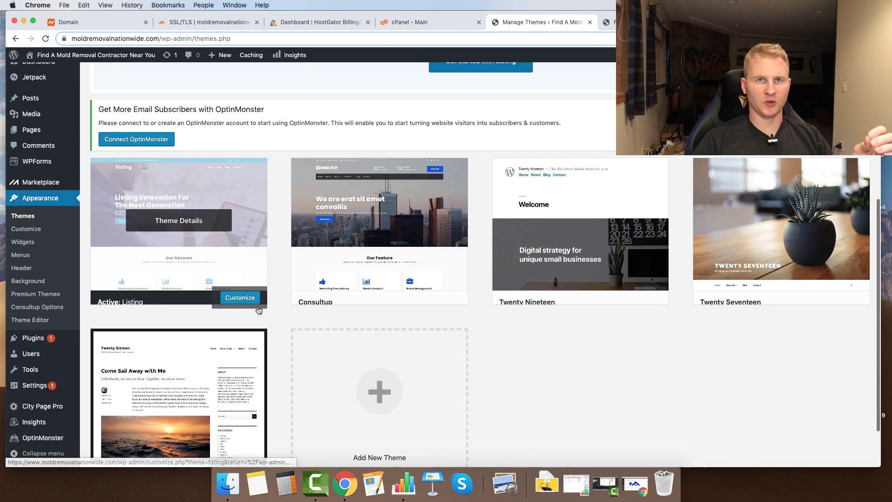
pyautogui.scroll(5, 325, 288)
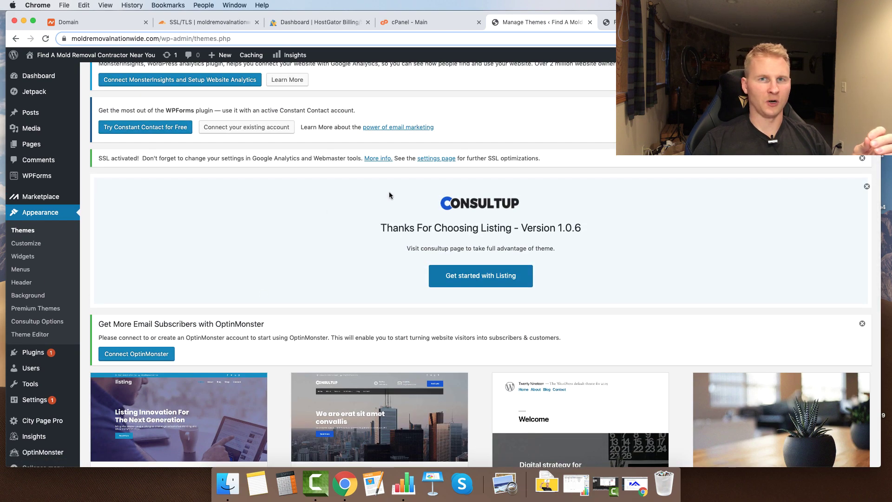
pyautogui.scroll(-3, 389, 192)
pyautogui.scroll(5, 388, 192)
pyautogui.click(379, 72)
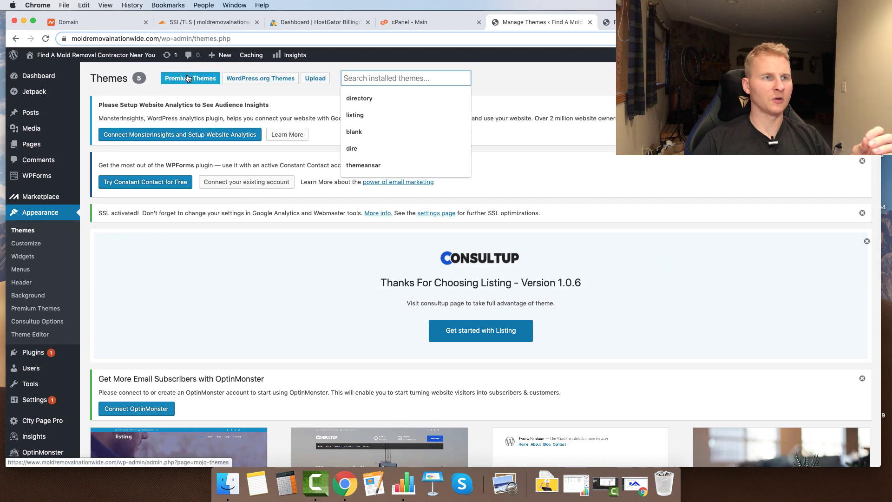
pyautogui.scroll(-5, 326, 232)
pyautogui.click(339, 279)
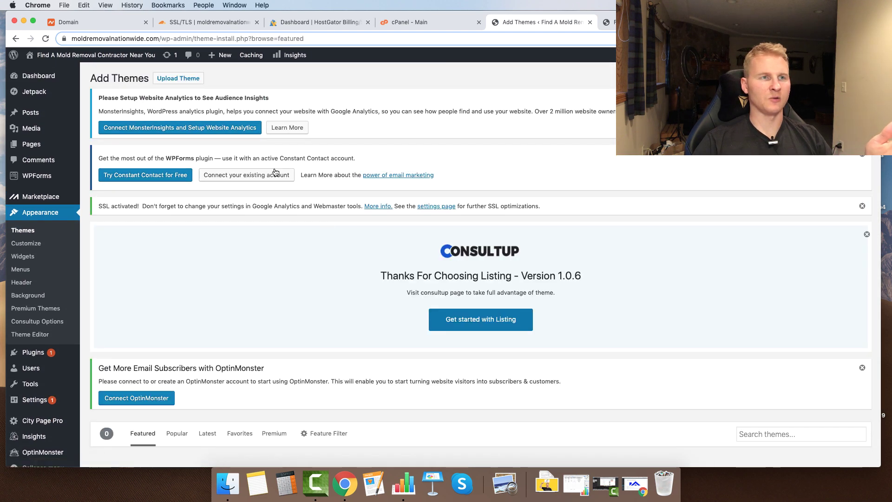
# - Search 'short themeansar', then install and activate the Short theme
pyautogui.scroll(-4, 727, 381)
pyautogui.scroll(-1, 730, 392)
pyautogui.click(749, 334)
pyautogui.write('short theme')
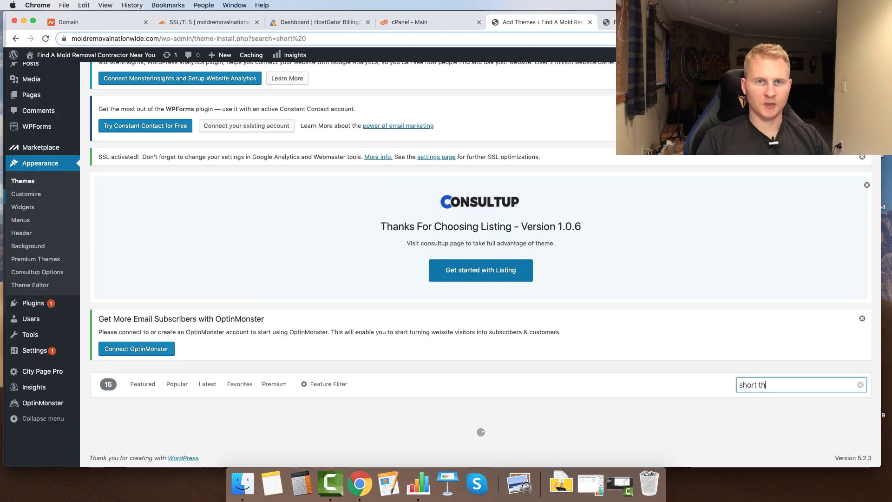
pyautogui.write('ansar')
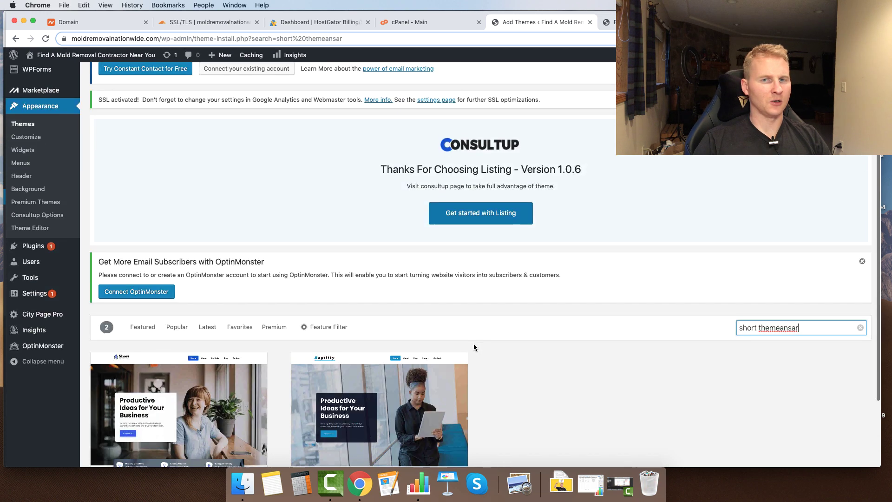
pyautogui.scroll(-5, 475, 344)
pyautogui.moveTo(165, 383)
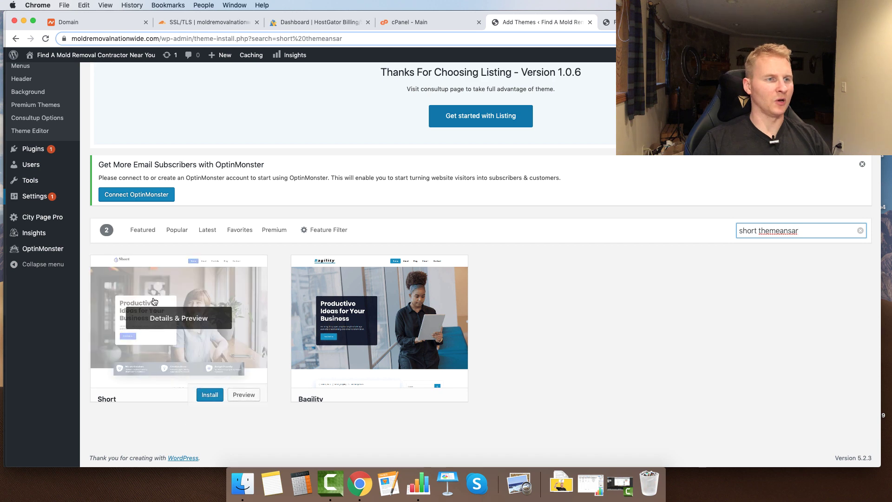
pyautogui.click(207, 393)
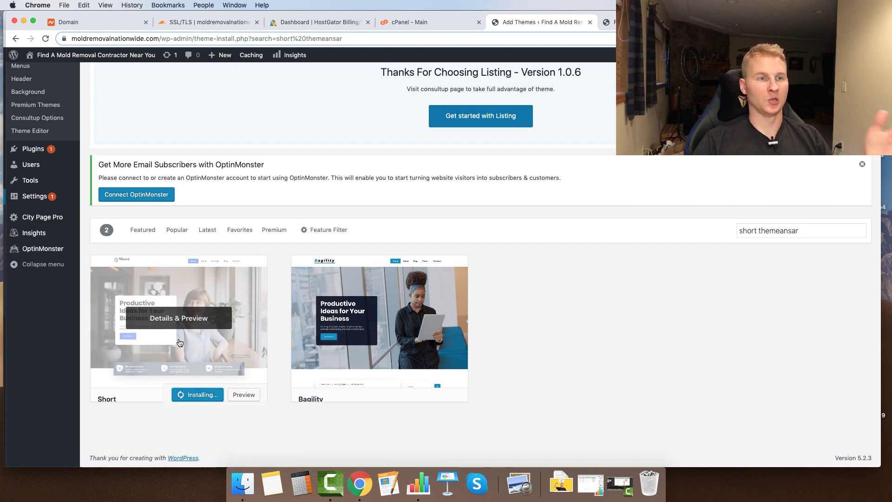
pyautogui.click(193, 394)
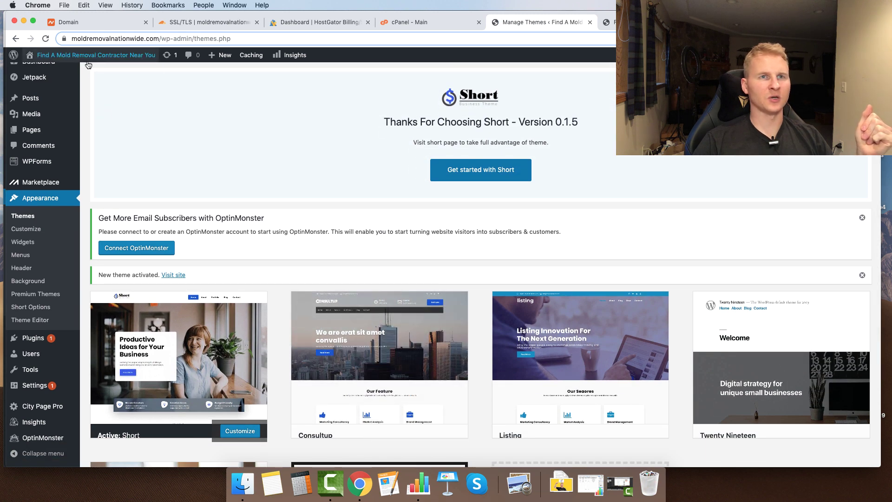
# - Preview the live front page, then open the theme customizer
pyautogui.click(614, 24)
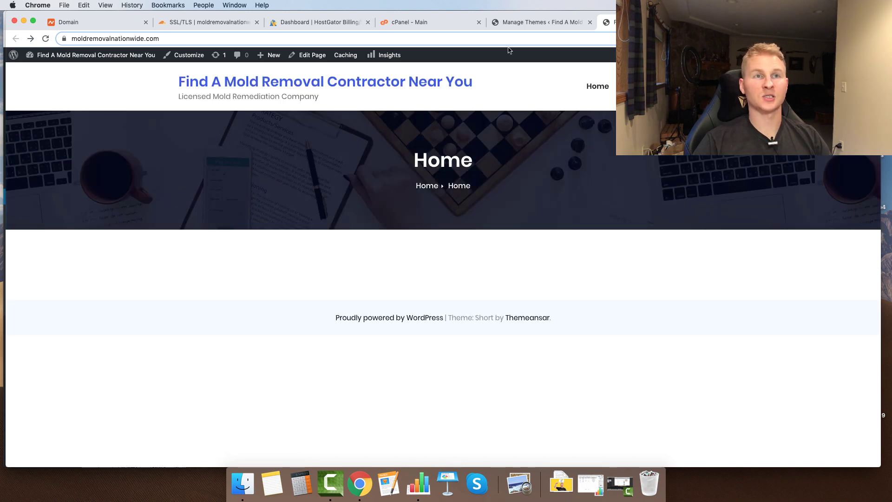
pyautogui.click(520, 22)
pyautogui.click(27, 236)
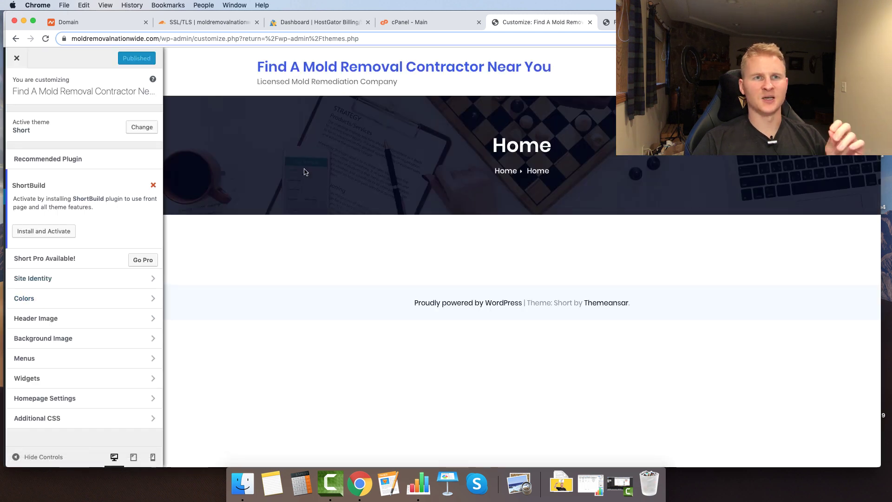
pyautogui.moveTo(474, 150); pyautogui.dragTo(621, 160)
pyautogui.click(621, 160)
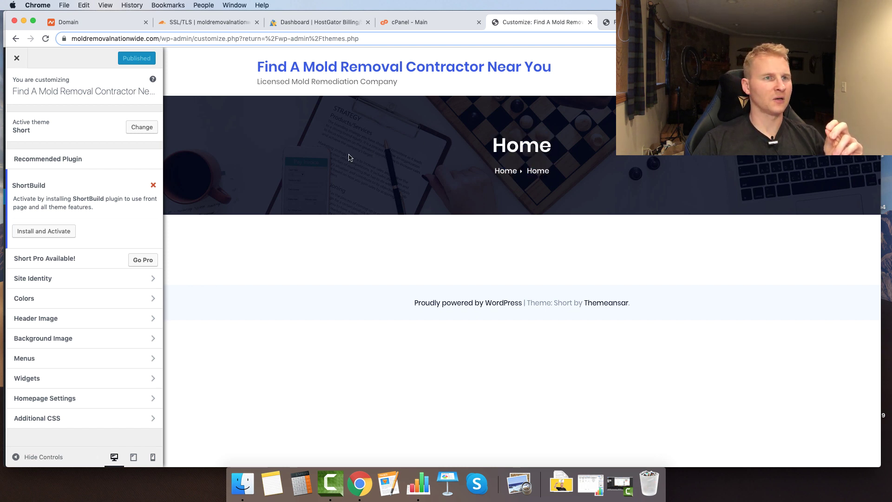
# - Set the mold removal photo as the header image, cropped down to the fan and floor
pyautogui.click(58, 317)
pyautogui.click(82, 235)
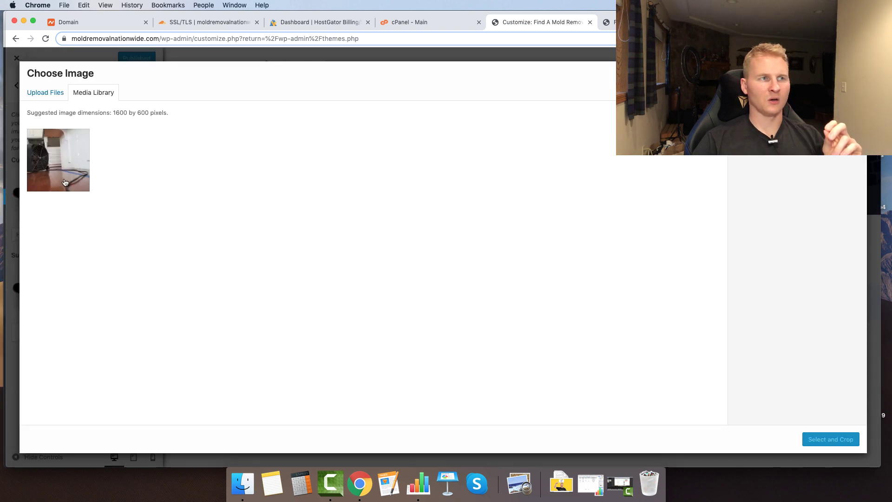
pyautogui.click(66, 181)
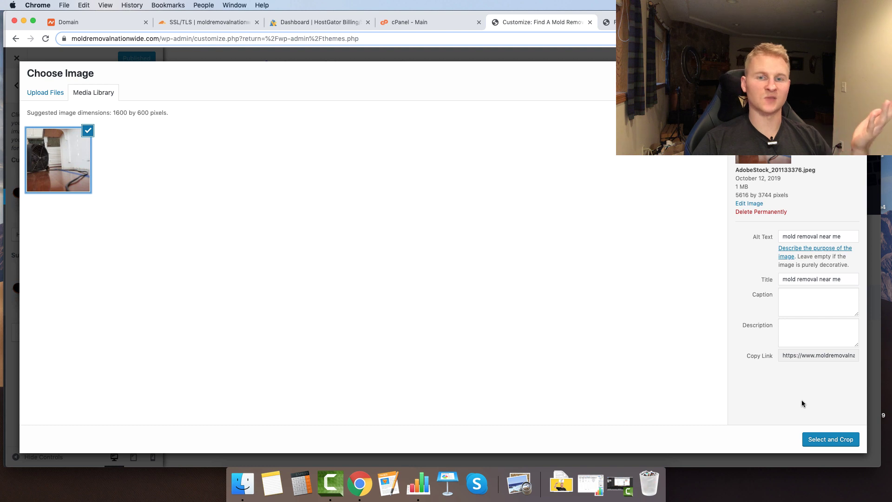
pyautogui.click(822, 438)
pyautogui.moveTo(322, 285); pyautogui.dragTo(325, 323)
pyautogui.click(823, 440)
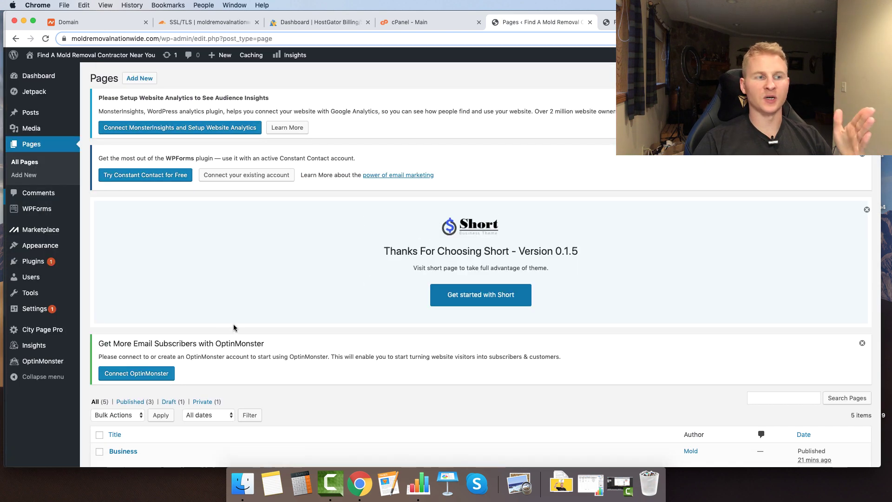
# - Open the Home page in the editor
pyautogui.scroll(-5, 265, 299)
pyautogui.scroll(-3, 156, 399)
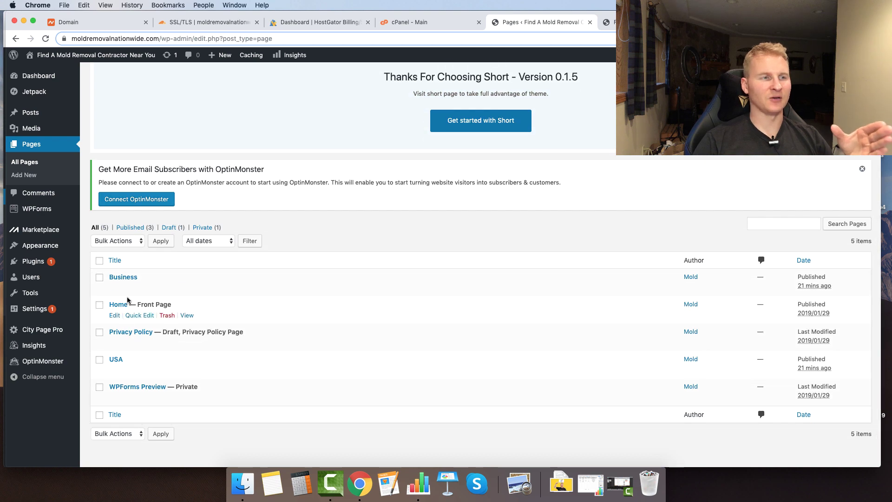
pyautogui.click(114, 316)
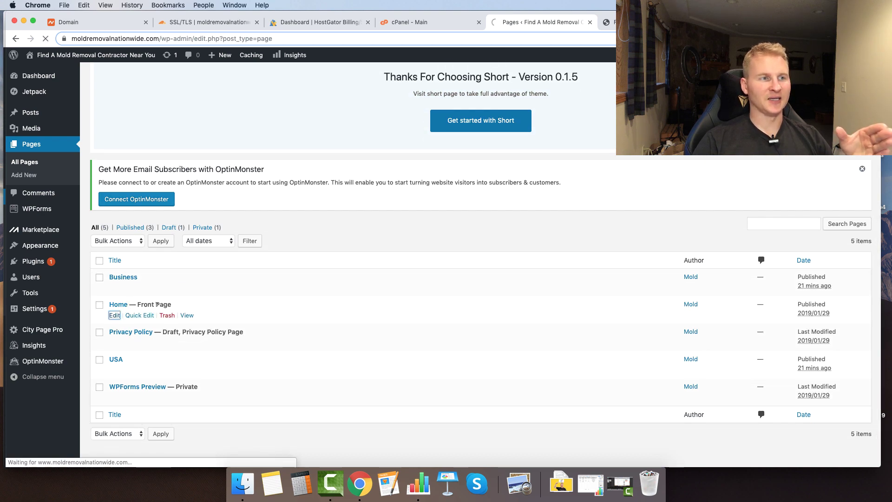
pyautogui.moveTo(125, 405); pyautogui.dragTo(90, 406)
# - In Reading Settings, confirm the homepage displays the static page Home
pyautogui.scroll(-2, 140, 411)
pyautogui.scroll(-2, 139, 409)
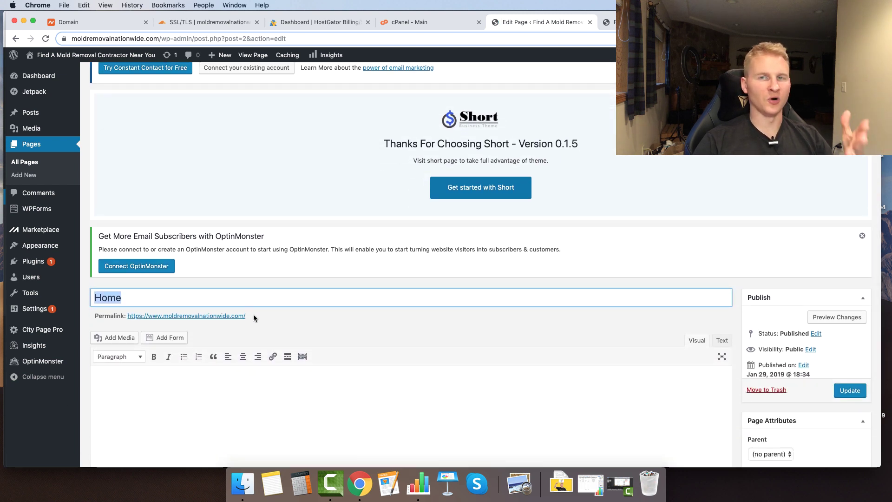
pyautogui.moveTo(41, 310)
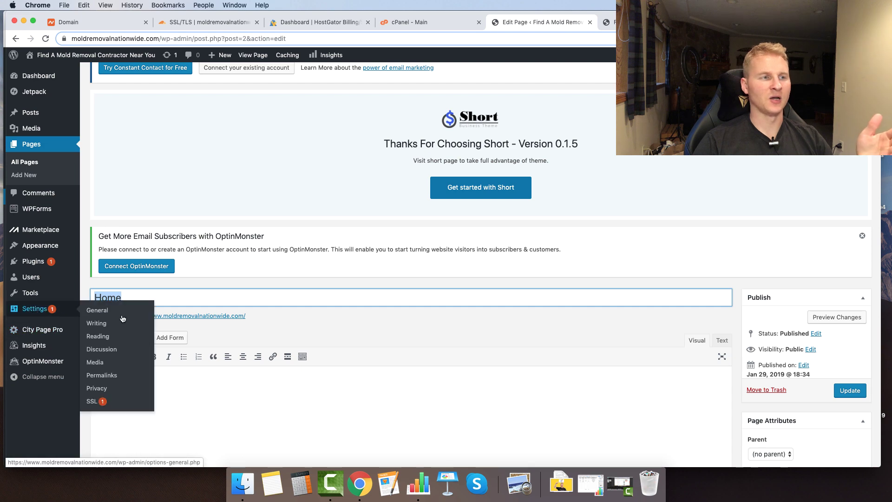
pyautogui.click(105, 340)
pyautogui.scroll(-3, 193, 320)
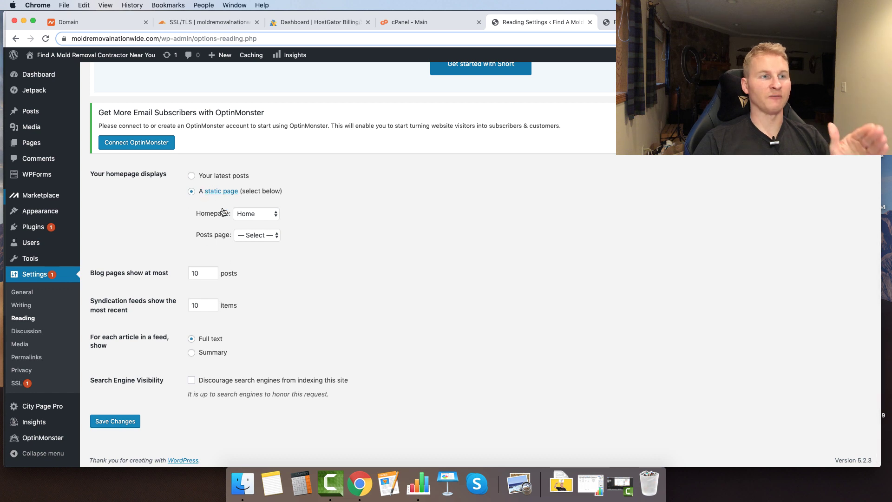
pyautogui.click(238, 216)
pyautogui.click(190, 216)
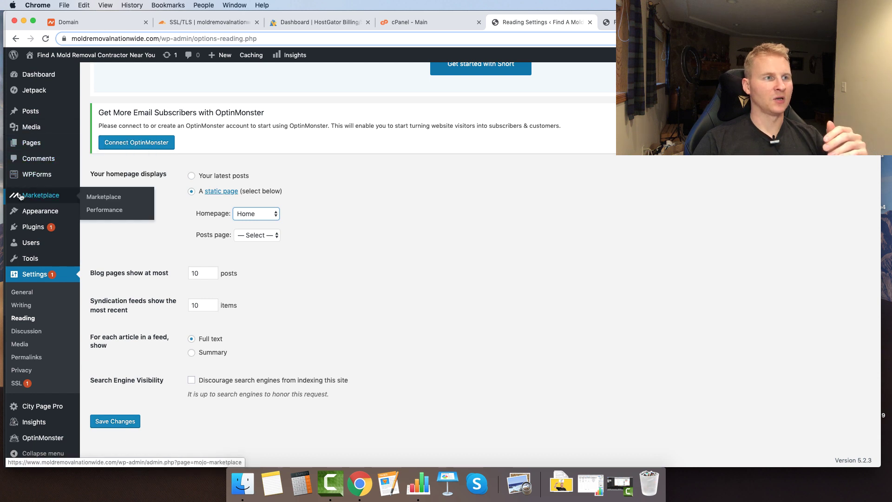
# - Delete the Search, Recent Posts, Recent Comments and remaining sidebar widgets
pyautogui.moveTo(41, 209)
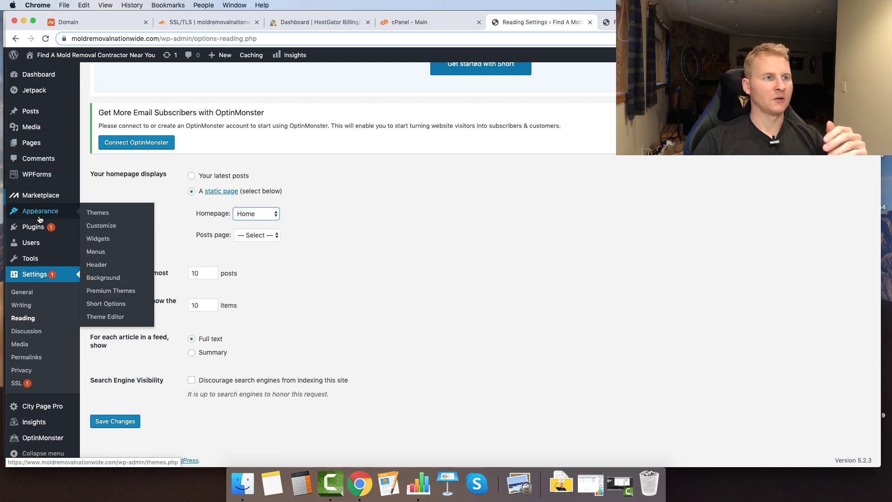
pyautogui.click(99, 239)
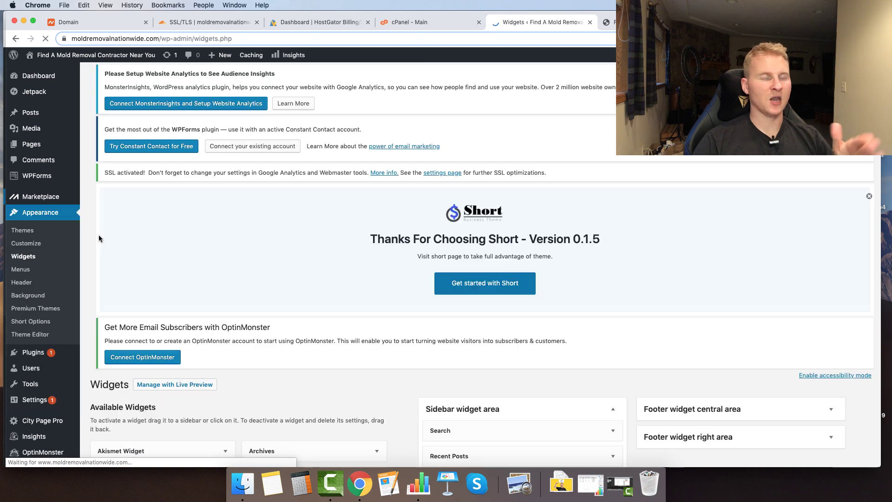
pyautogui.scroll(-1, 197, 274)
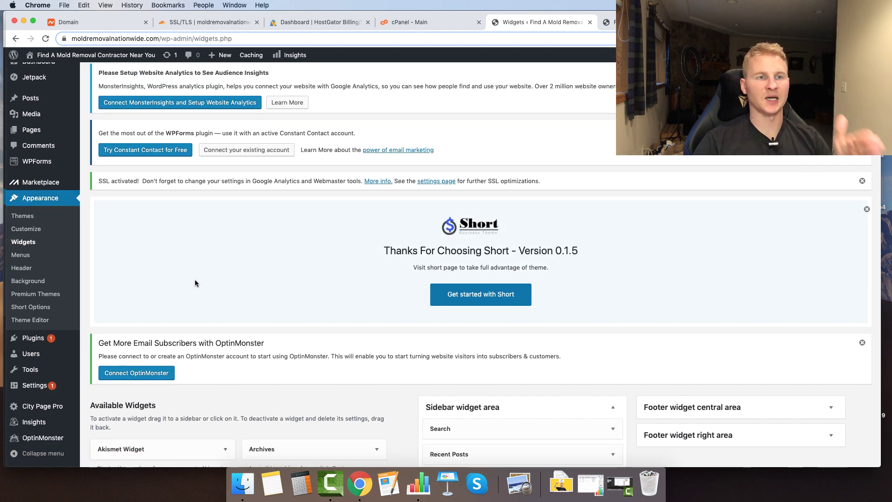
pyautogui.scroll(-5, 195, 281)
pyautogui.scroll(-1, 191, 280)
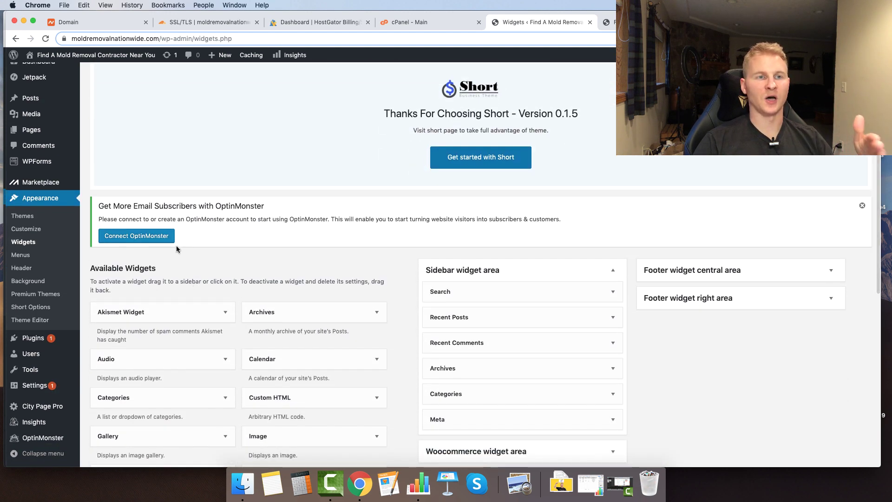
pyautogui.scroll(-2, 603, 302)
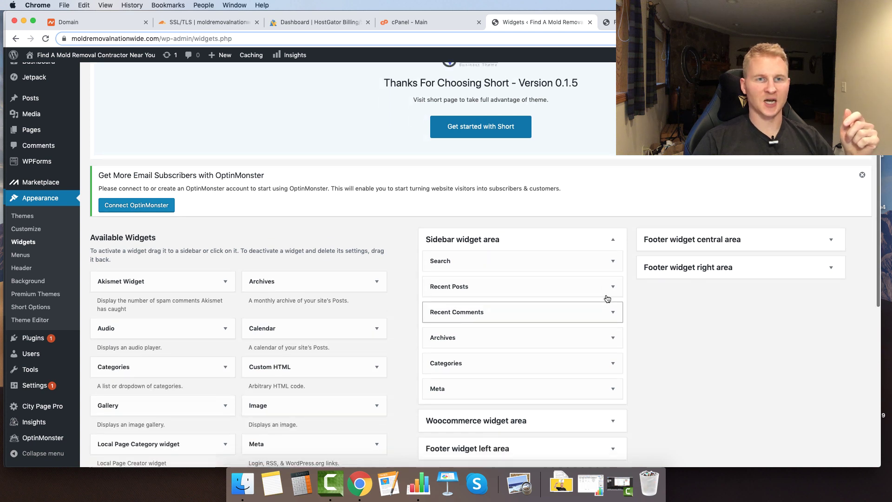
pyautogui.click(613, 255)
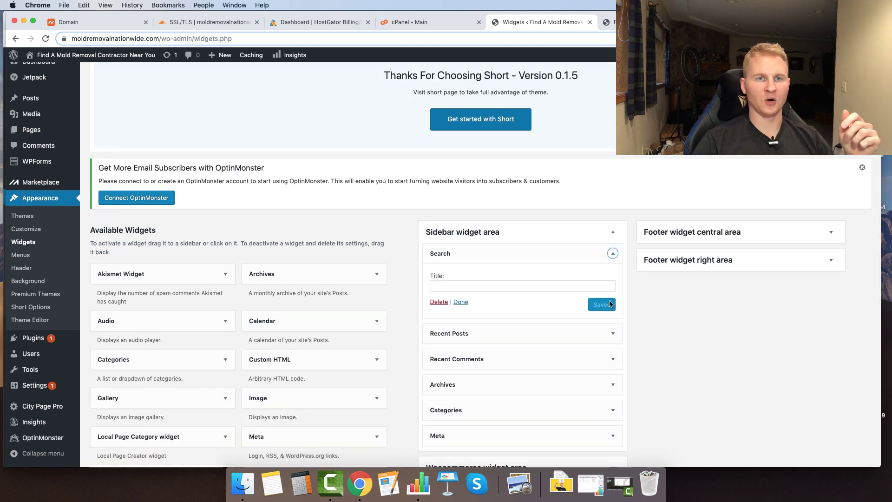
pyautogui.click(438, 303)
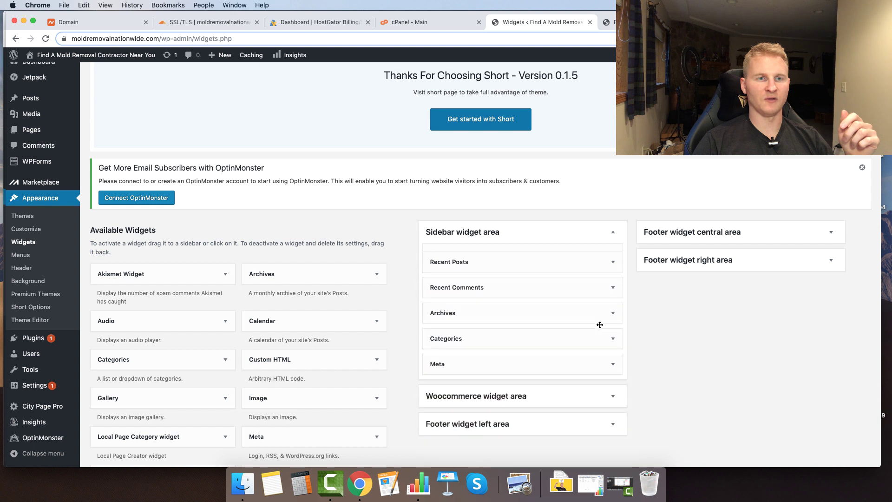
pyautogui.click(613, 254)
pyautogui.click(439, 337)
pyautogui.click(612, 253)
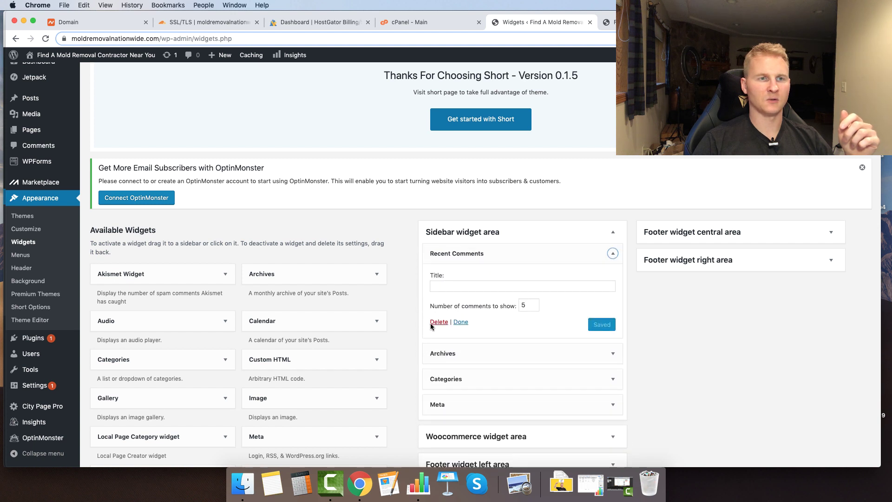
pyautogui.click(439, 322)
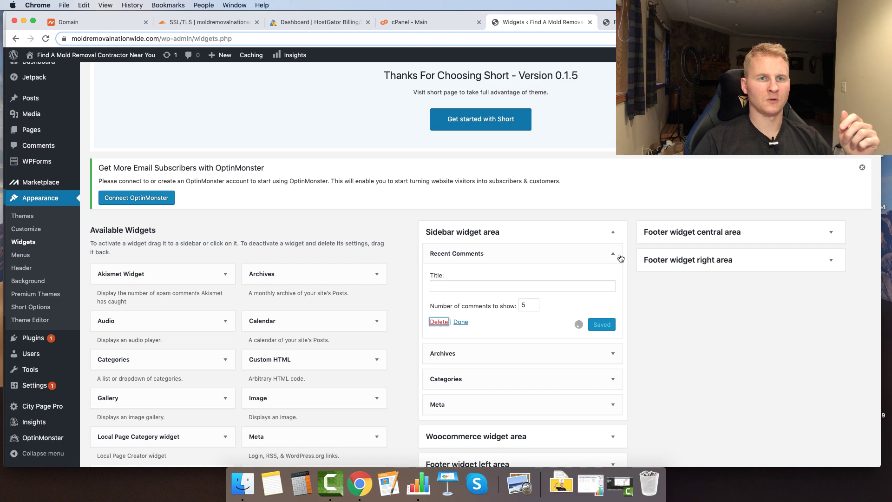
pyautogui.click(613, 254)
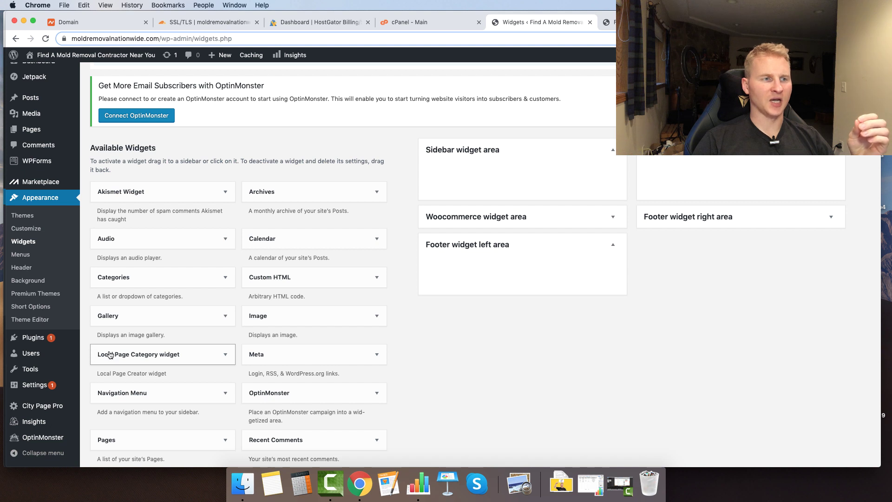
# - Add a footer Local Page Category widget titled 'Mold Removal Contractors', then reload the homepage
pyautogui.moveTo(100, 355); pyautogui.dragTo(696, 171)
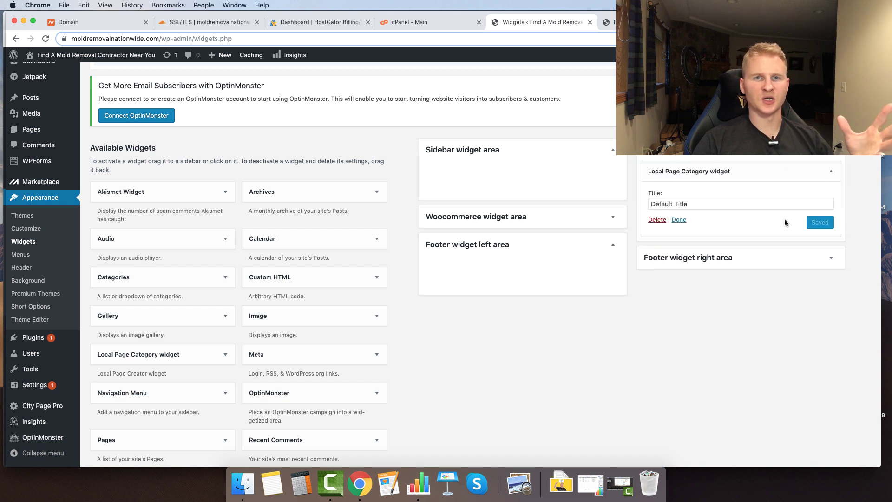
pyautogui.moveTo(719, 204); pyautogui.dragTo(574, 193)
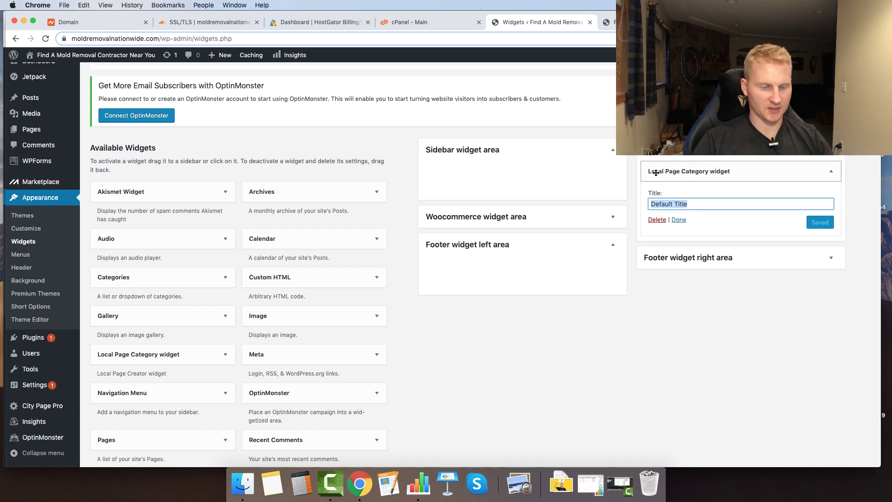
pyautogui.write('Mold Removal Con')
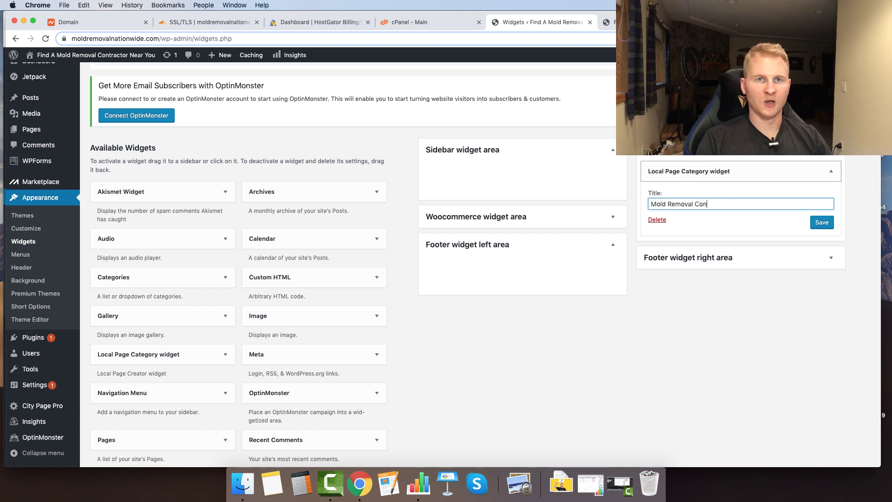
pyautogui.write('tractors')
pyautogui.click(822, 223)
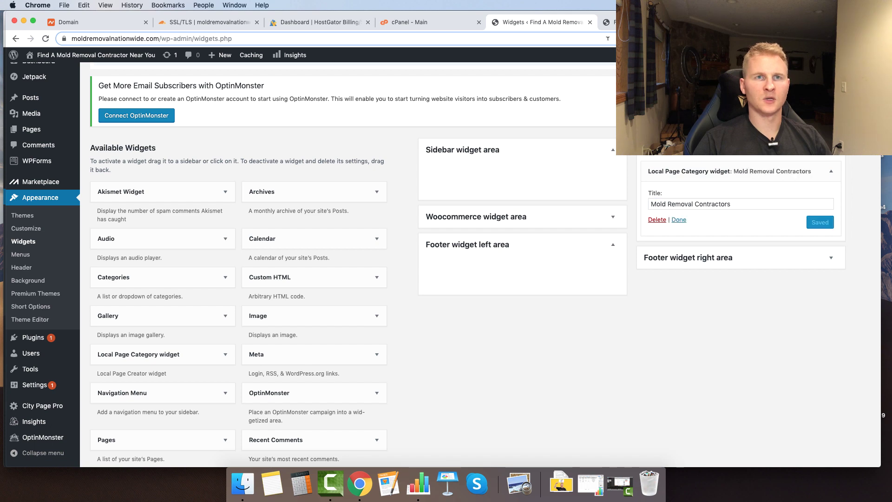
pyautogui.click(608, 22)
pyautogui.press('super+r')
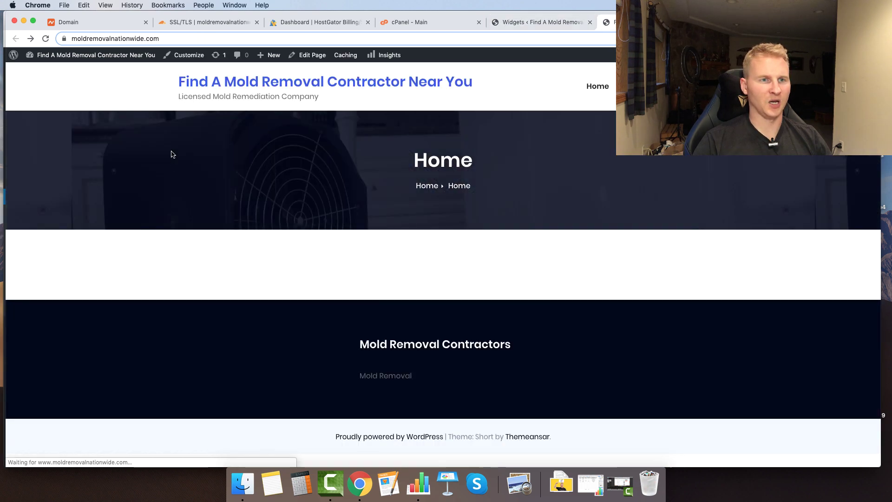
# - Open the /usa/mold-removal/ directory, select its full state-link list, and return to Widgets
pyautogui.click(382, 377)
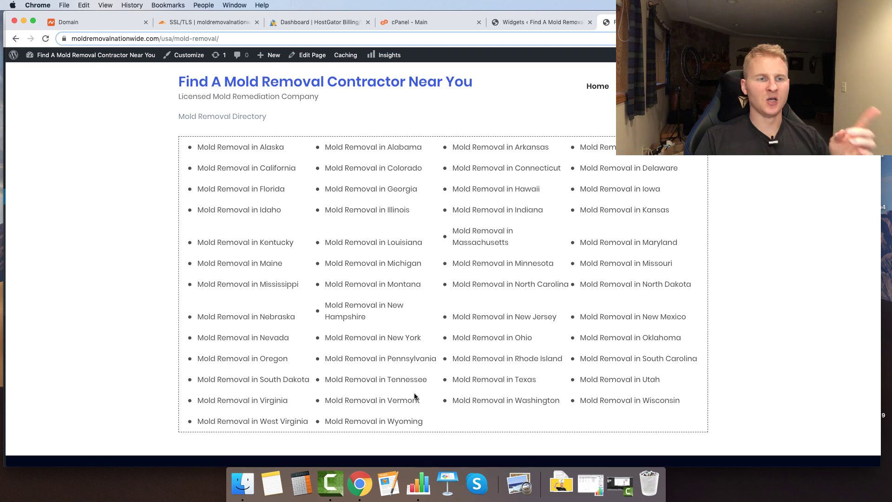
pyautogui.moveTo(432, 422); pyautogui.dragTo(185, 145)
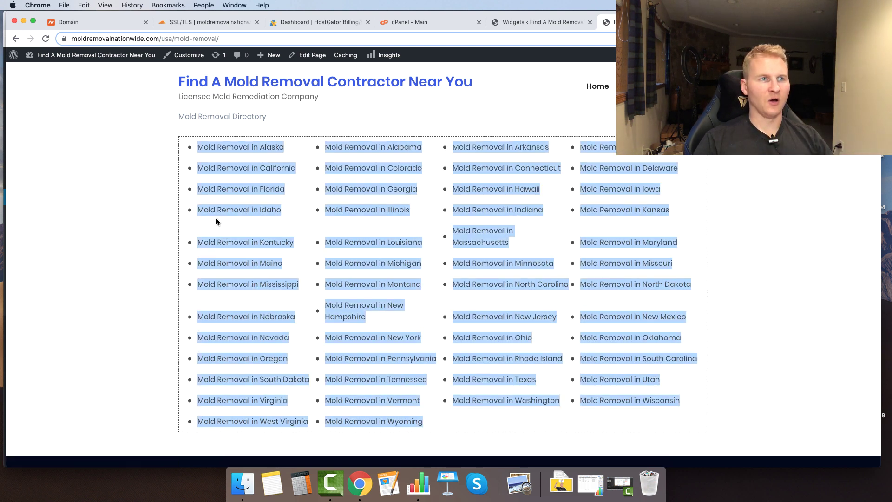
pyautogui.click(542, 22)
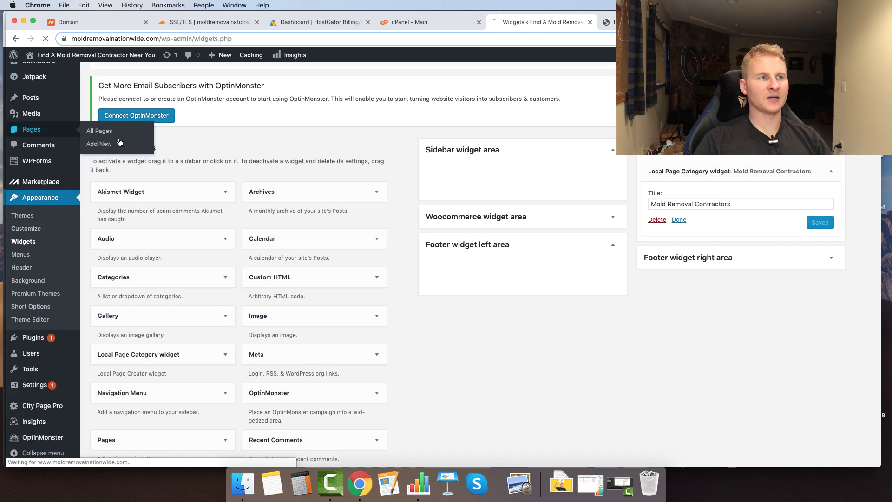
# - Open the Home page for editing
pyautogui.scroll(-5, 123, 291)
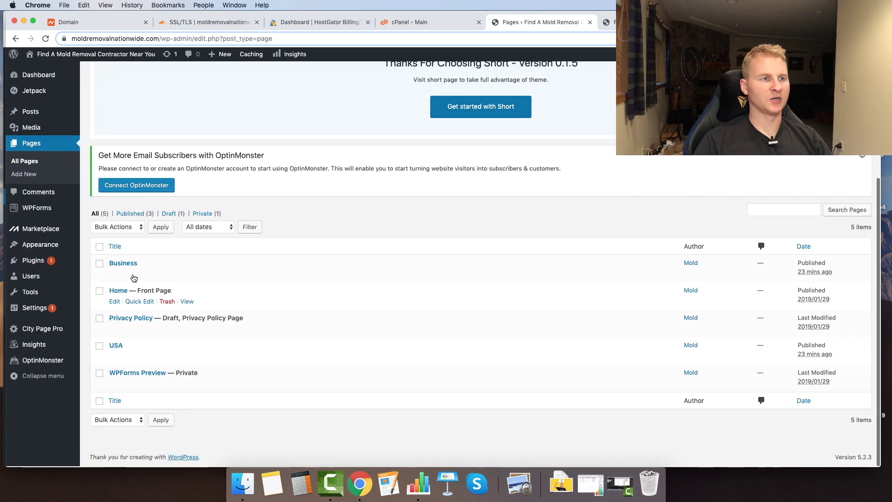
pyautogui.click(115, 302)
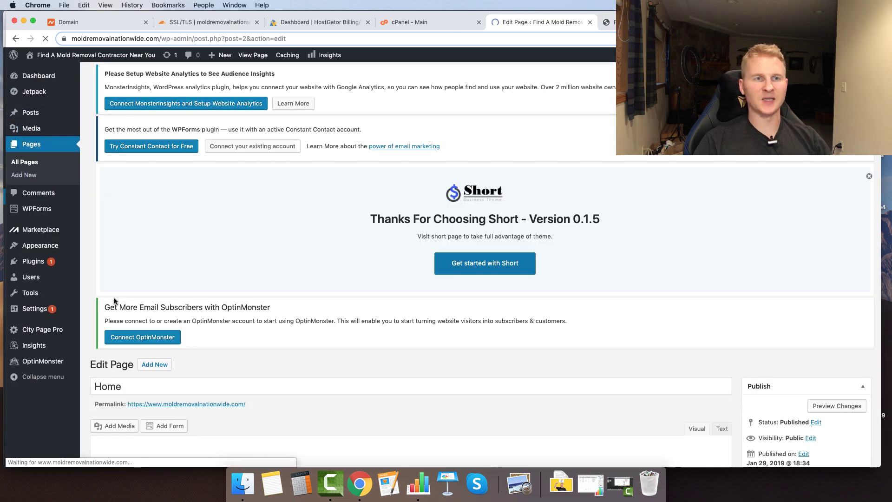
pyautogui.scroll(-5, 122, 325)
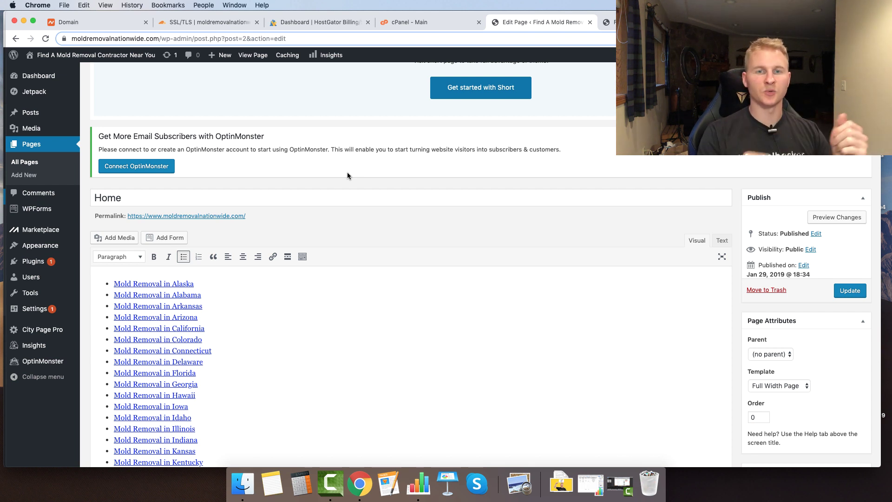
pyautogui.scroll(-1, 263, 268)
# - Insert an empty paragraph above the first state link, Mold Removal in Alaska
pyautogui.moveTo(264, 268); pyautogui.dragTo(96, 277)
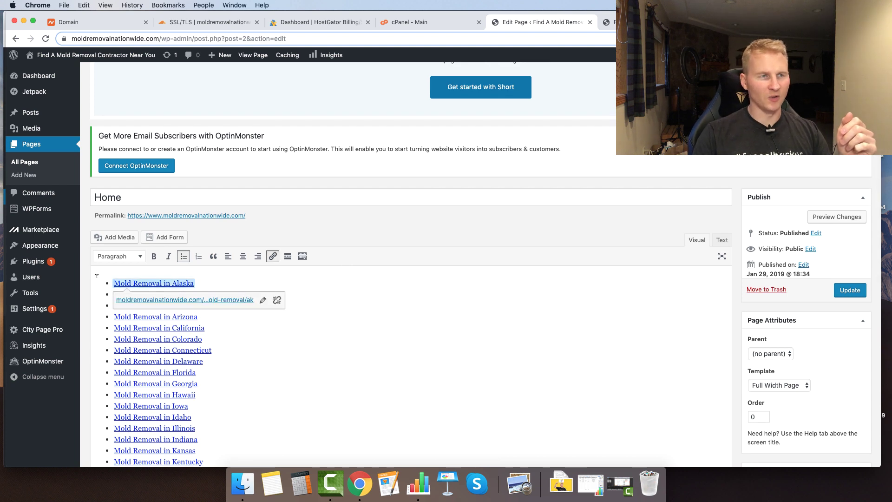
pyautogui.press('Left')
pyautogui.press('Return')
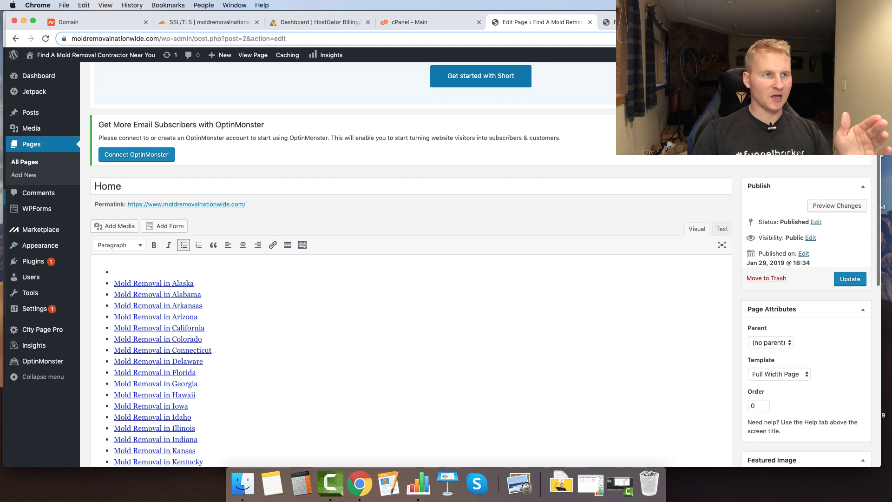
pyautogui.press('Up')
pyautogui.press('Return')
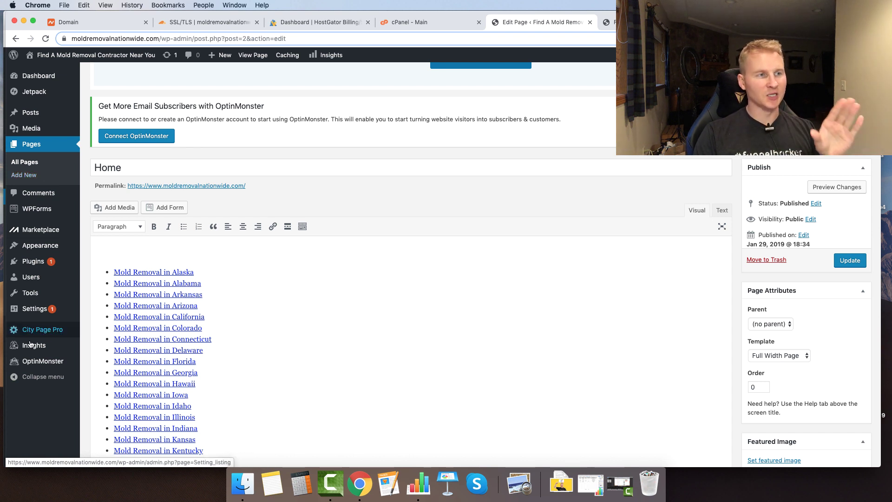
pyautogui.moveTo(36, 329)
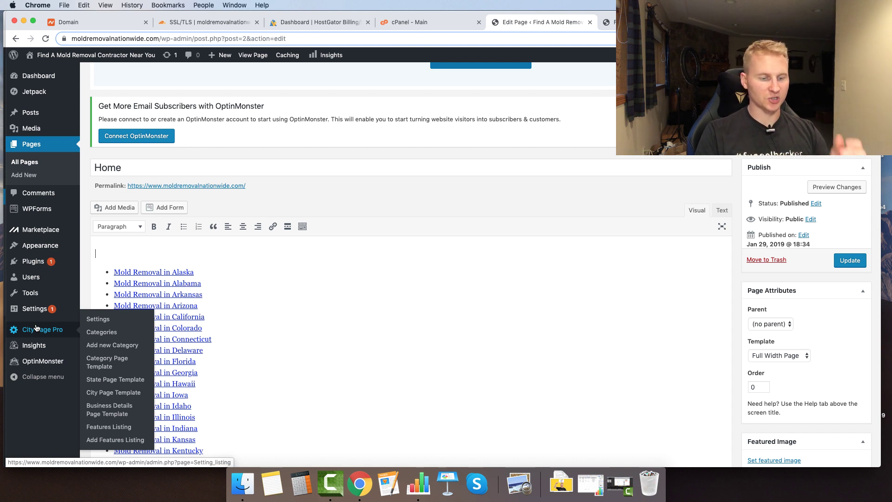
pyautogui.moveTo(63, 64)
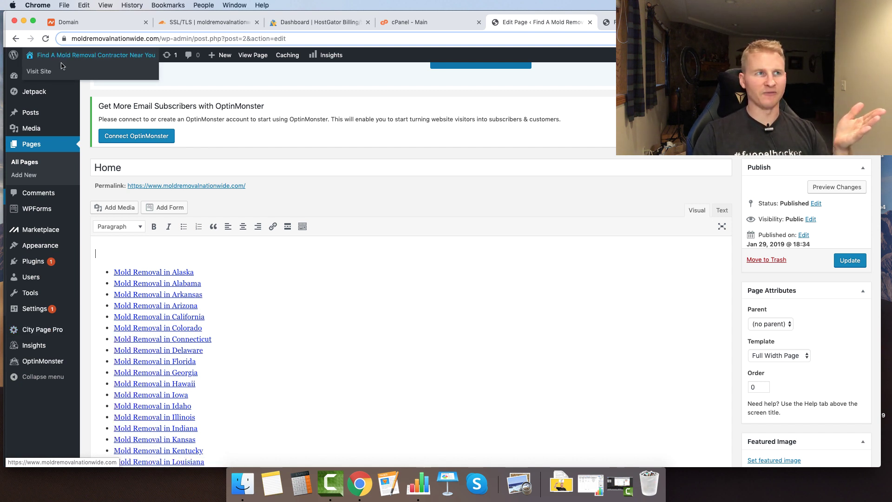
pyautogui.moveTo(125, 82)
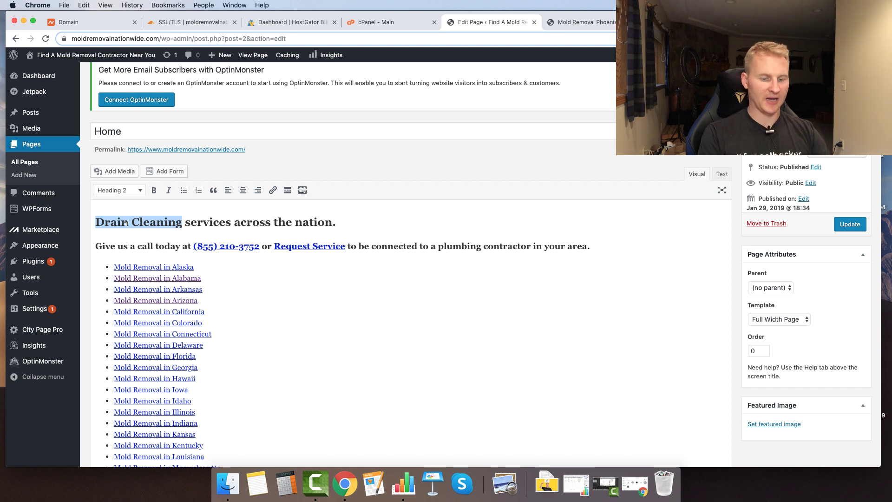
# - Retype the heading as 'Mold Removal Contractors across the nation'
pyautogui.write('Model')
pyautogui.press('BackSpace')
pyautogui.press('BackSpace')
pyautogui.press('BackSpace')
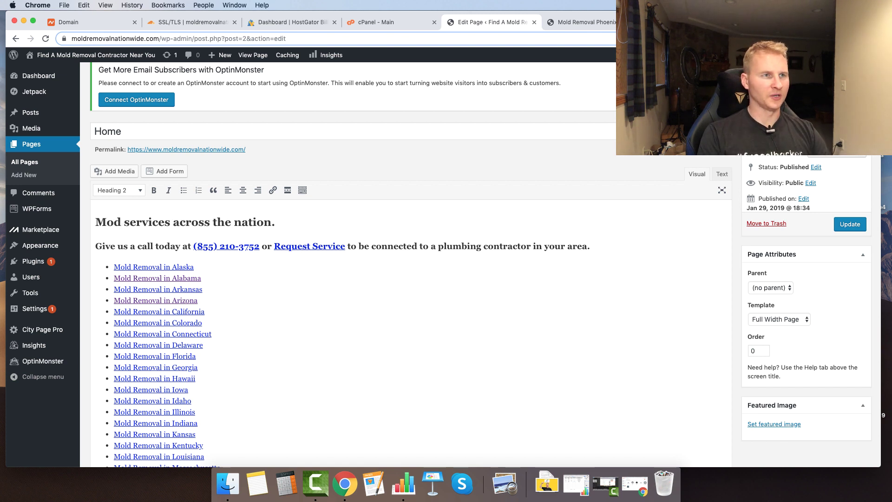
pyautogui.write('ld Removal Co')
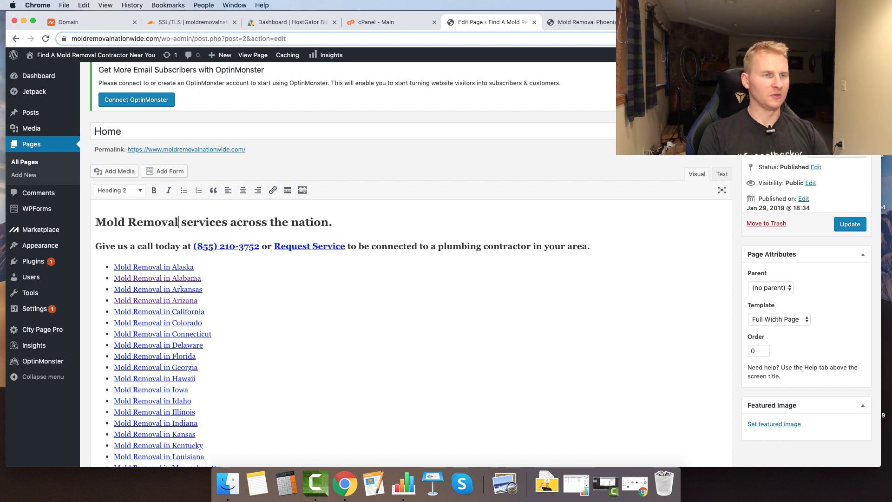
pyautogui.write('ntractors')
pyautogui.moveTo(404, 222); pyautogui.dragTo(251, 222)
pyautogui.write('a')
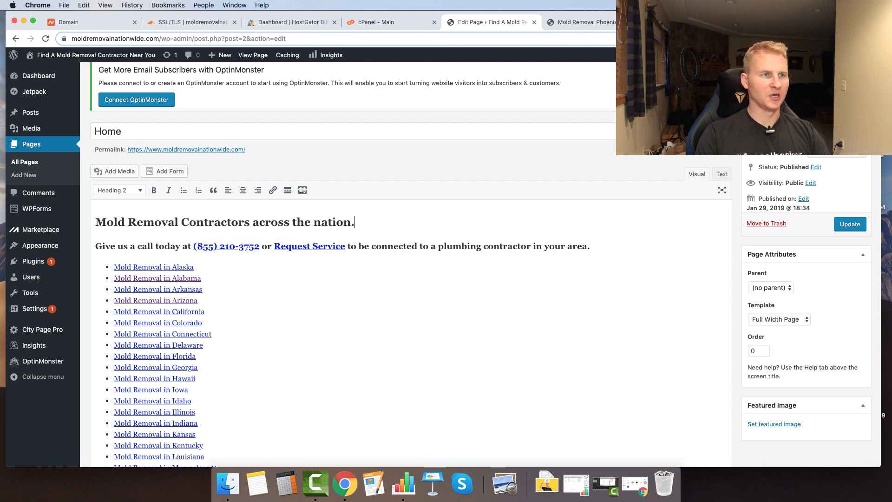
# - Check the old number's link and select the phone number in the call-us line
pyautogui.click(258, 242)
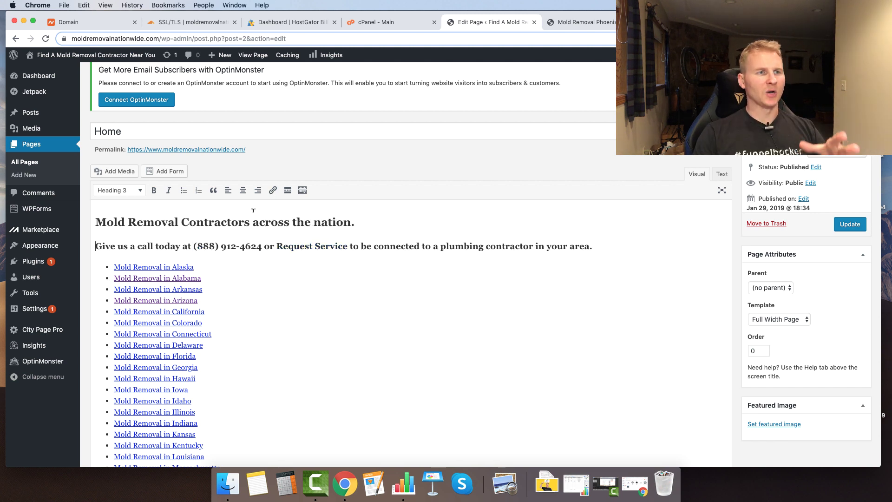
pyautogui.moveTo(221, 222); pyautogui.dragTo(296, 225)
pyautogui.click(203, 246)
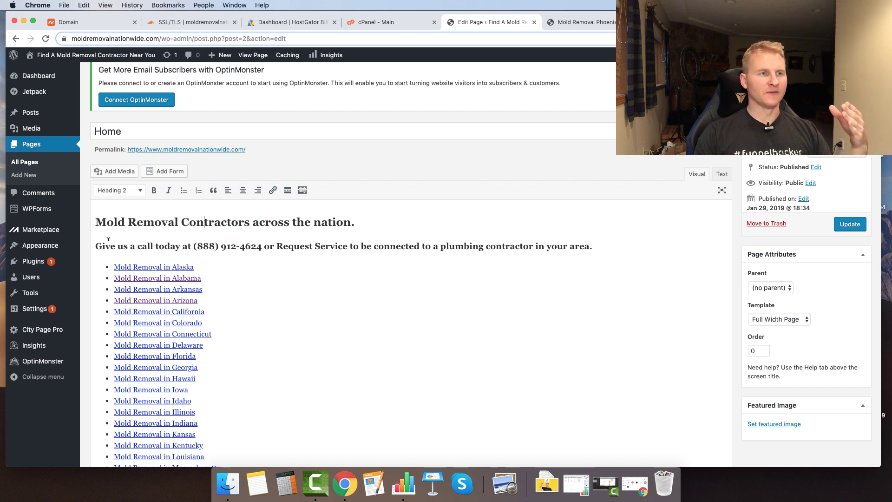
pyautogui.moveTo(194, 246); pyautogui.dragTo(262, 245)
pyautogui.press('super+c')
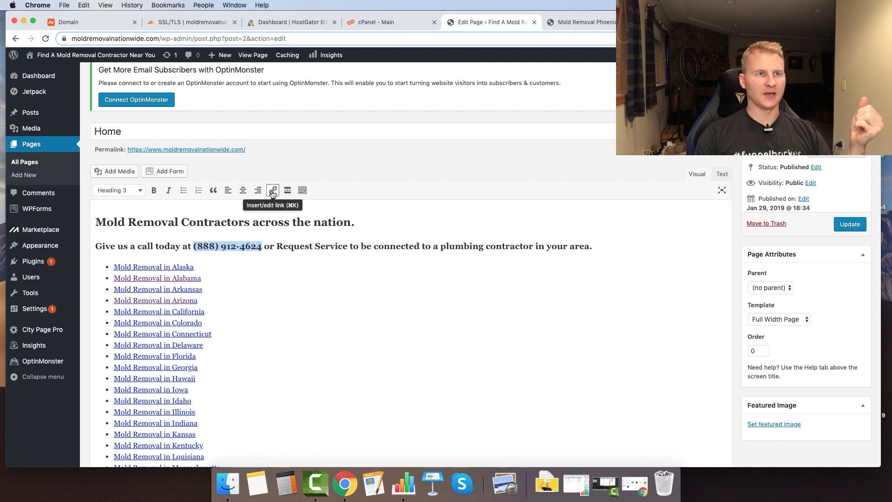
# - Link the phone number with a tel: address, stripping the stray parenthesis
pyautogui.click(273, 190)
pyautogui.write('tel')
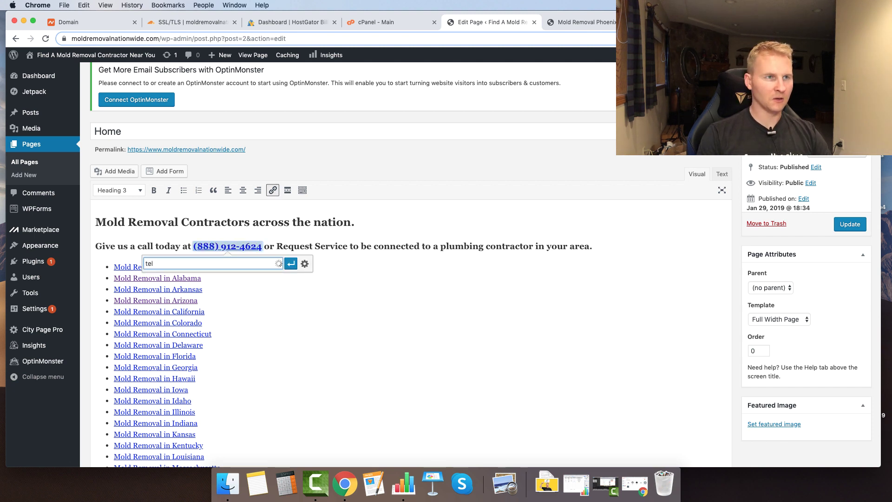
pyautogui.write(':')
pyautogui.press('super+v')
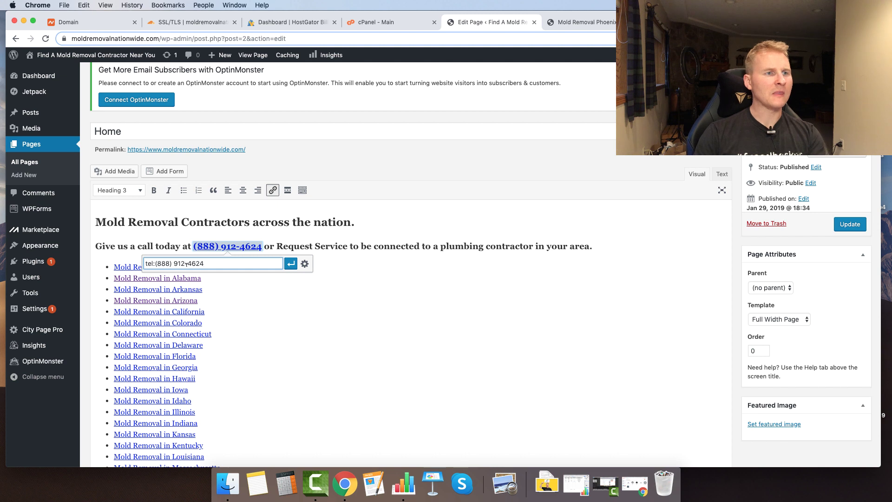
pyautogui.press('BackSpace')
pyautogui.press('BackSpace')
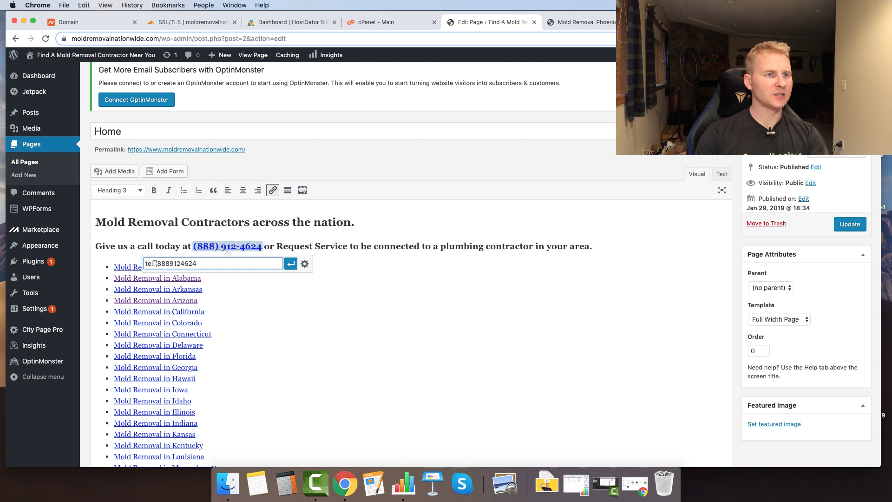
pyautogui.click(157, 263)
pyautogui.press('BackSpace')
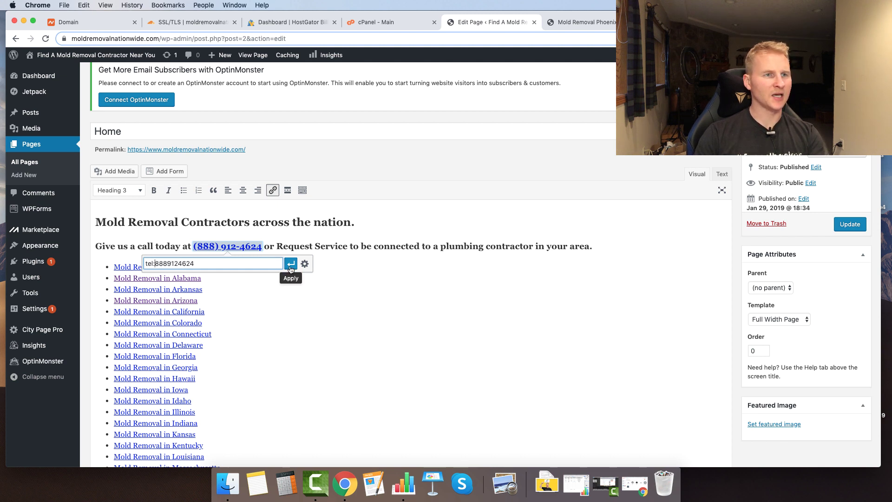
pyautogui.click(288, 263)
# - Verify the phone's call link, stay on the editor, and update the Home page
pyautogui.moveTo(277, 246); pyautogui.dragTo(329, 245)
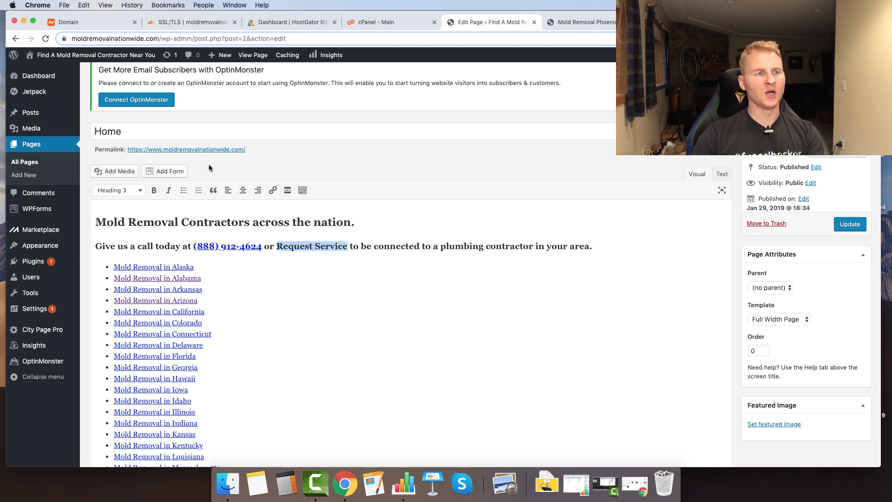
pyautogui.rightClick(23, 176)
pyautogui.click(49, 179)
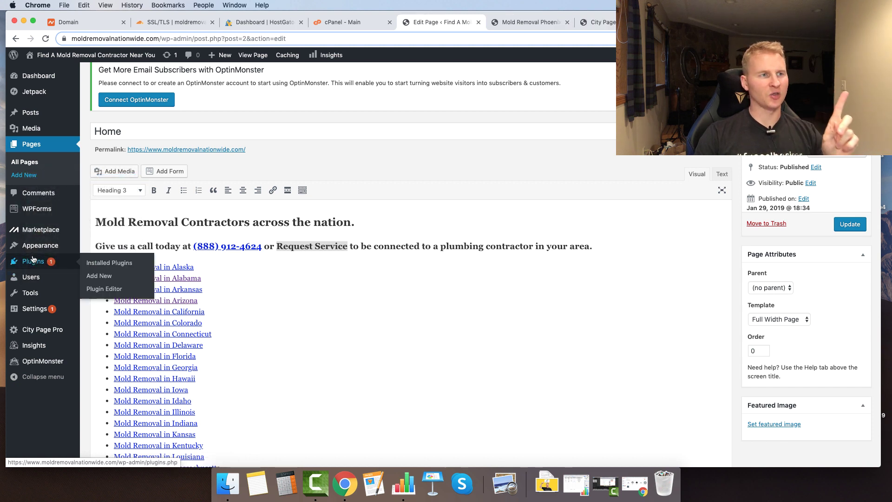
pyautogui.click(237, 246)
pyautogui.moveTo(262, 246); pyautogui.dragTo(199, 246)
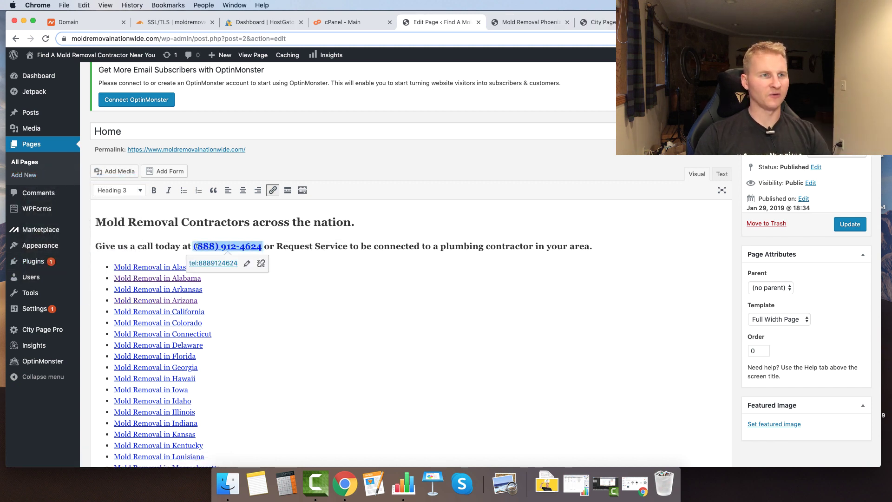
pyautogui.moveTo(44, 262)
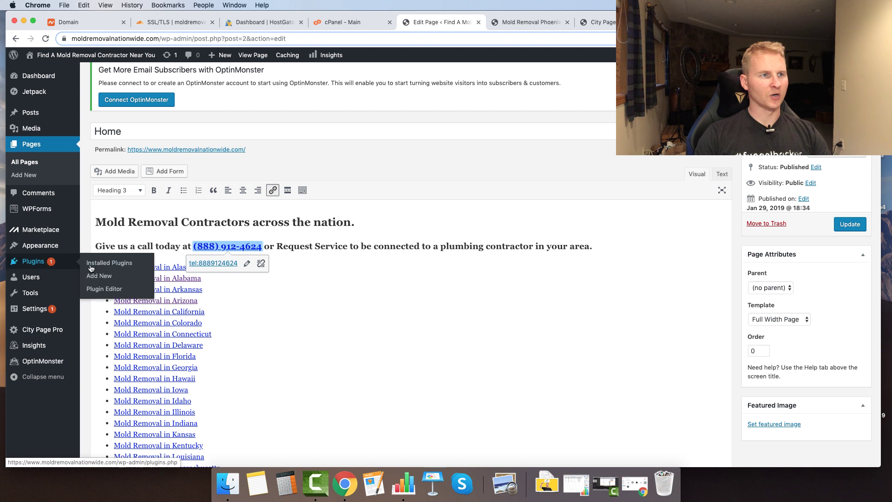
pyautogui.click(80, 278)
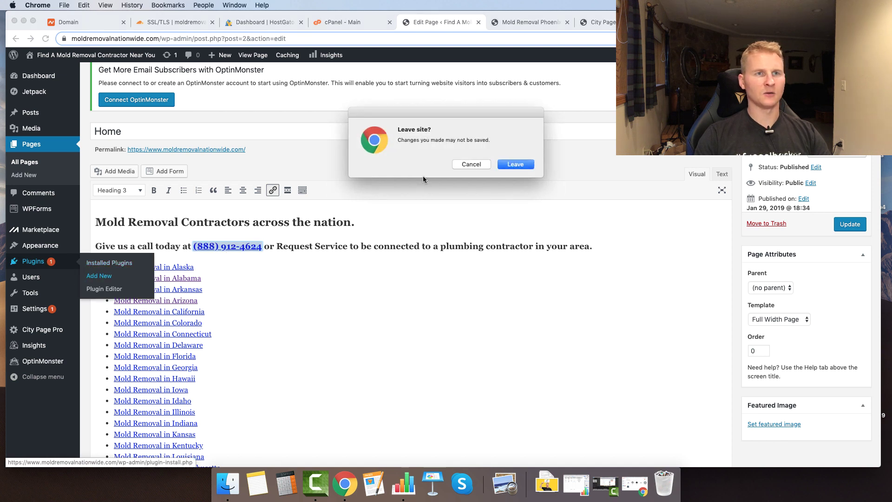
pyautogui.press('Escape')
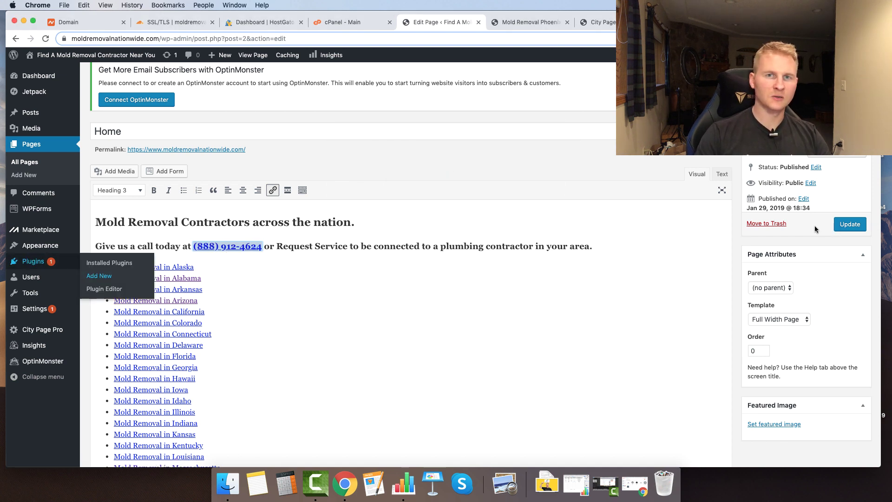
pyautogui.click(850, 225)
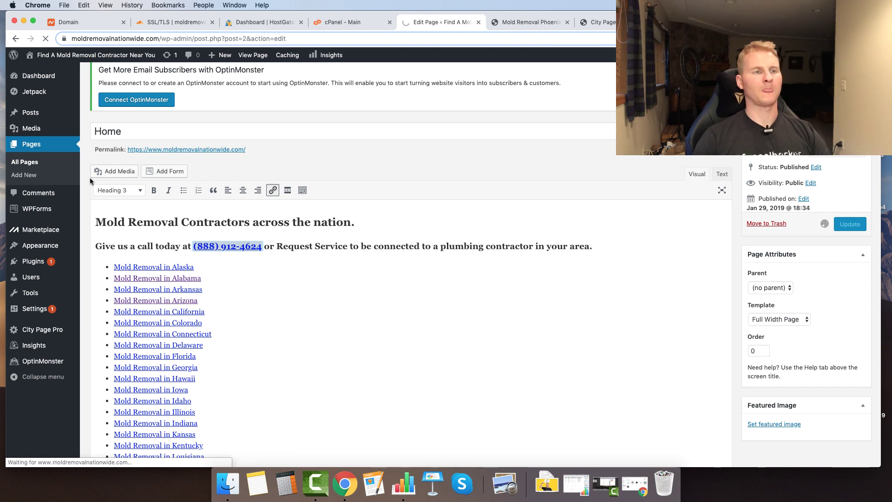
pyautogui.scroll(-6, 76, 302)
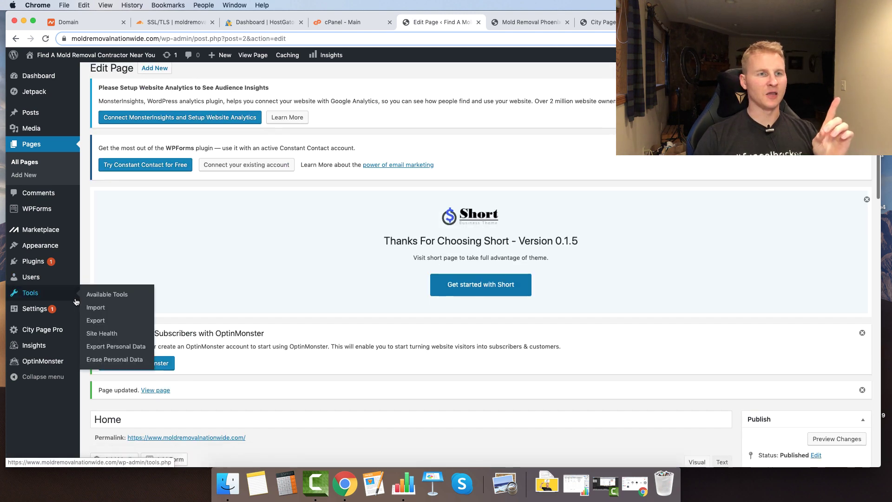
# - Search plugins for 'call now', then install and activate Call Now Button
pyautogui.click(84, 287)
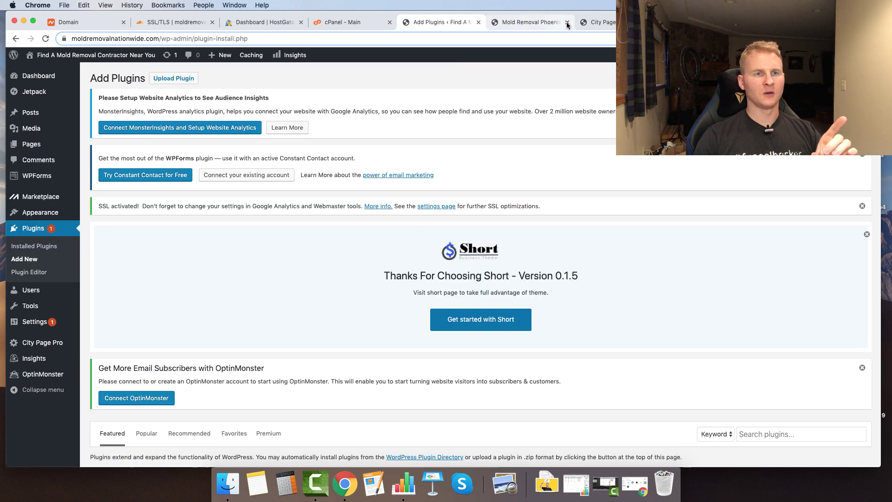
pyautogui.scroll(-6, 195, 227)
pyautogui.click(790, 142)
pyautogui.write('call now')
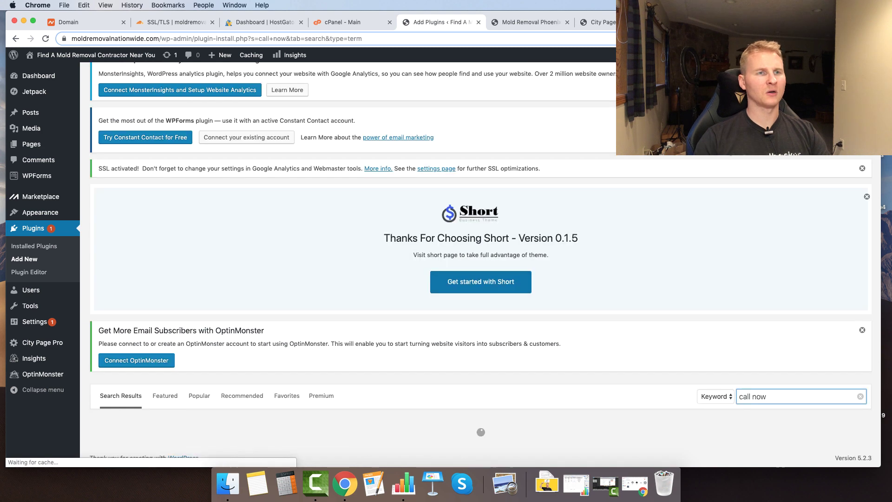
pyautogui.scroll(-6, 253, 317)
pyautogui.click(328, 179)
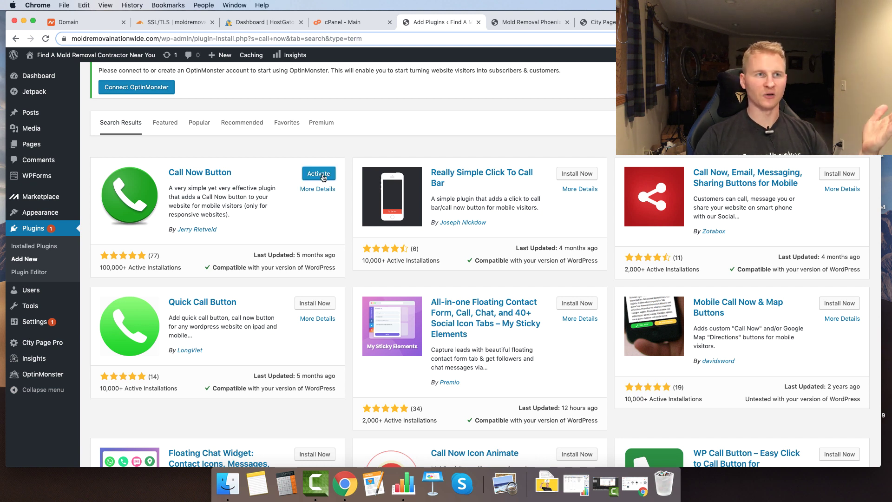
pyautogui.click(314, 174)
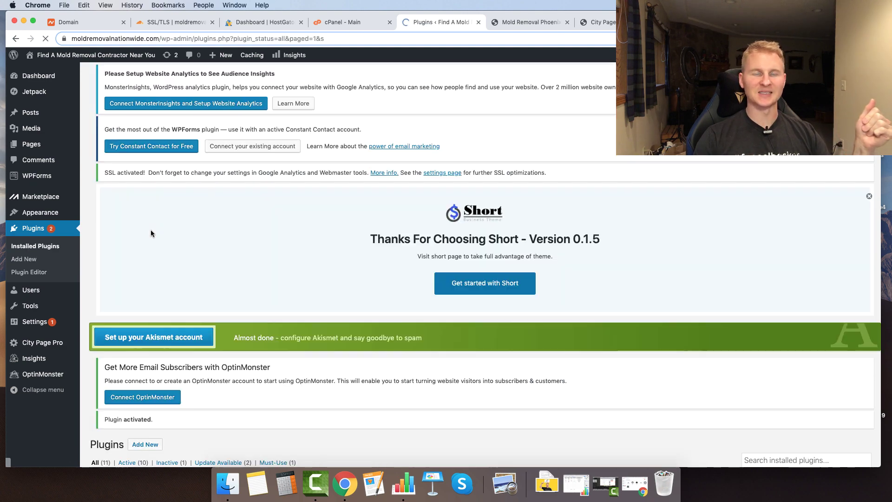
pyautogui.scroll(-15, 188, 259)
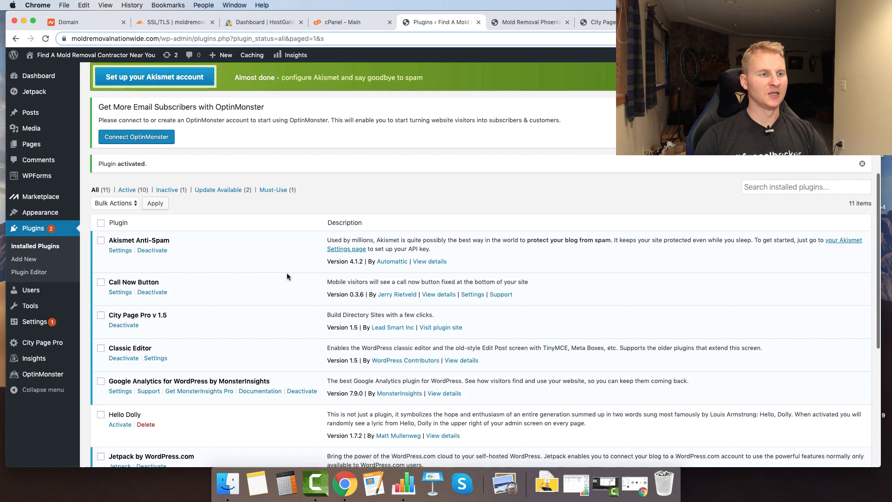
pyautogui.scroll(5, 170, 329)
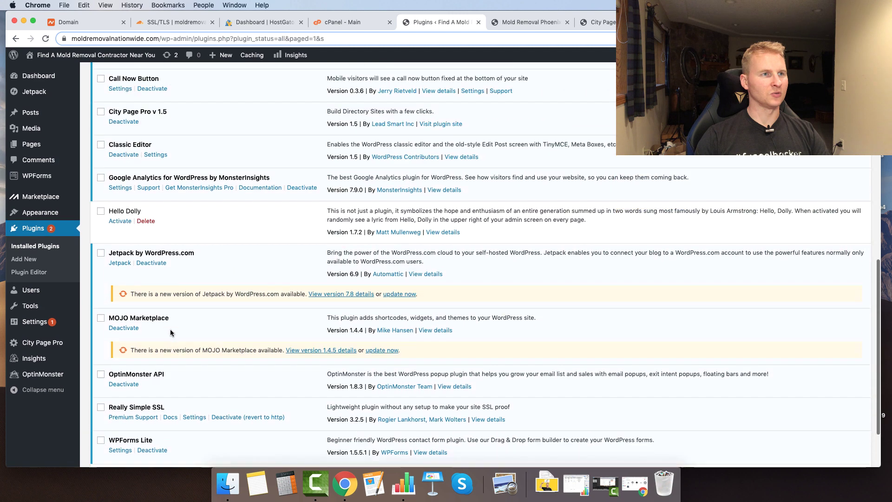
# - Enable the Call Now Button, using the business phone number as both its number and label
pyautogui.click(121, 137)
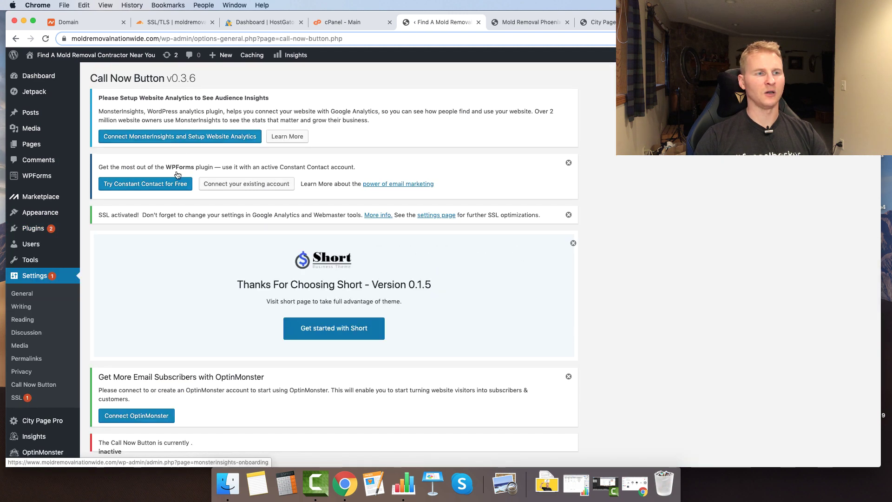
pyautogui.scroll(-6, 202, 240)
pyautogui.click(191, 274)
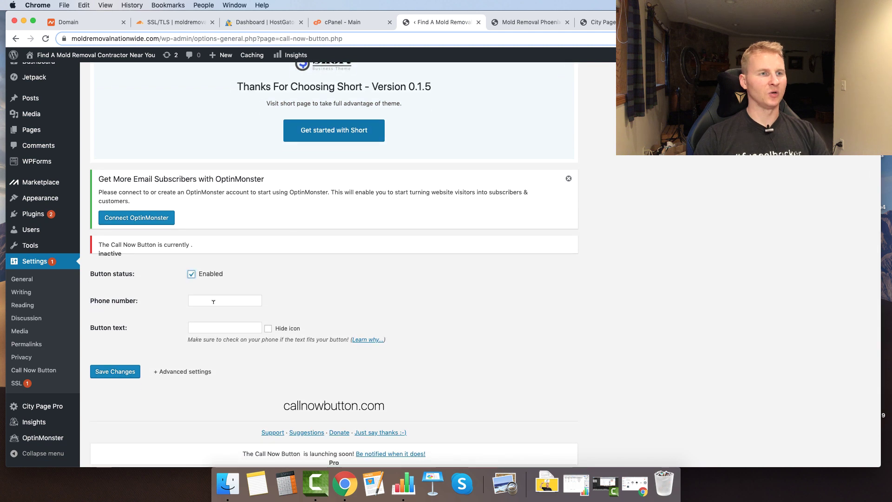
pyautogui.click(211, 300)
pyautogui.press('Down')
pyautogui.press('Return')
pyautogui.click(227, 325)
pyautogui.press('Down')
pyautogui.press('Return')
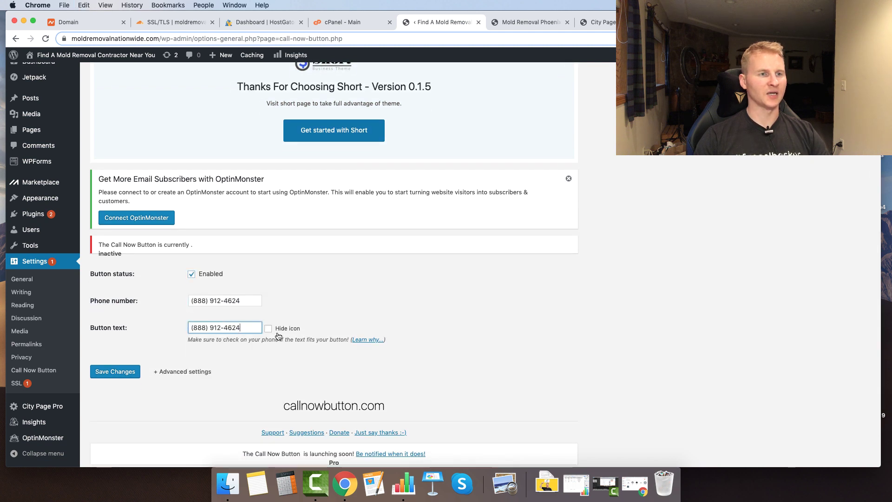
# - In the advanced options, colour the call button red and save the settings
pyautogui.click(162, 373)
pyautogui.scroll(-3, 183, 380)
pyautogui.click(216, 288)
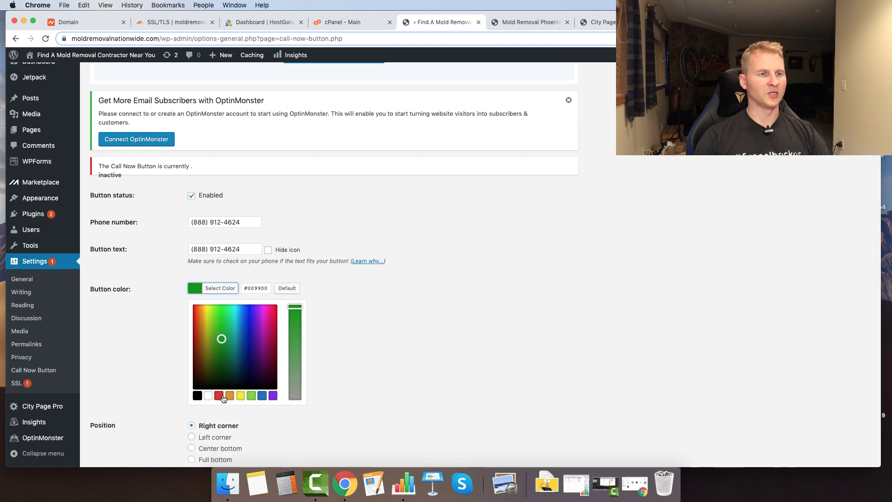
pyautogui.click(219, 396)
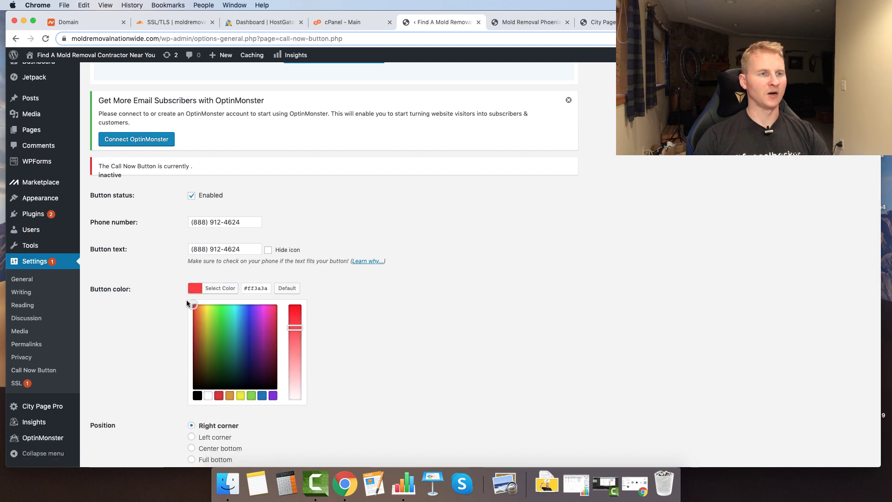
pyautogui.click(179, 316)
pyautogui.scroll(-10, 172, 362)
pyautogui.click(105, 293)
# - Set click tracking to Classic Google Analytics (ga.js) and save the changes
pyautogui.click(191, 141)
pyautogui.click(129, 358)
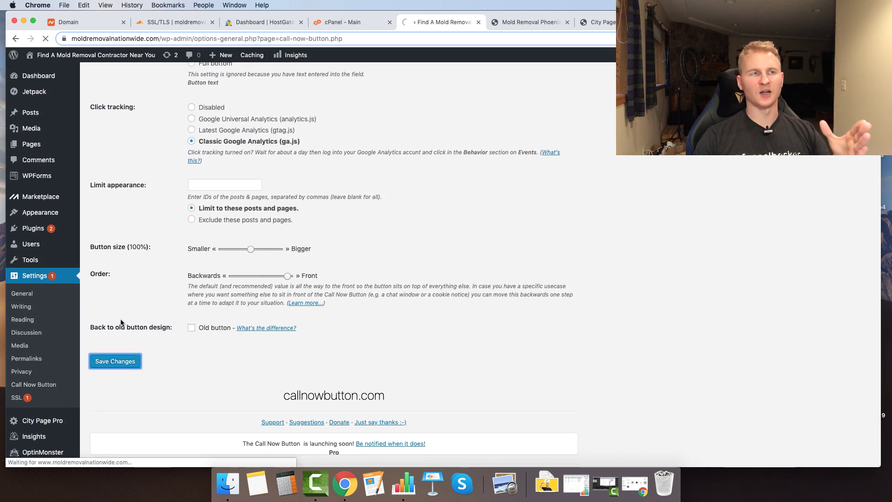
pyautogui.scroll(-1, 143, 340)
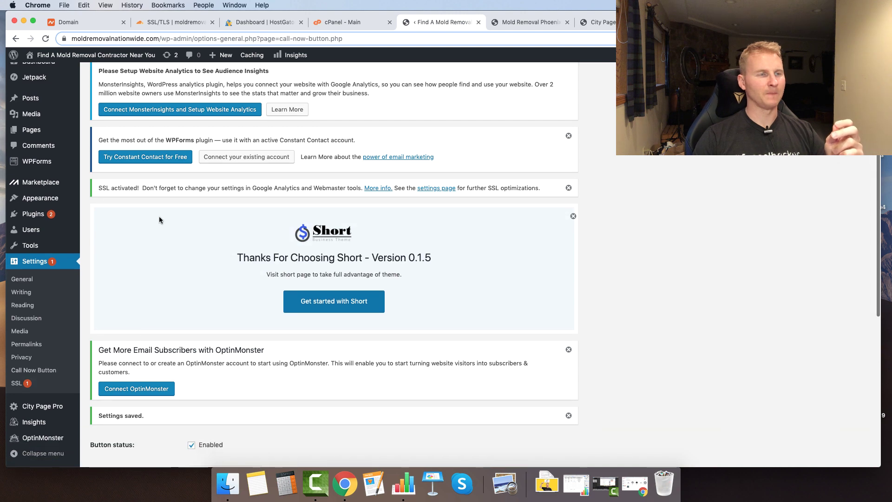
pyautogui.scroll(-5, 159, 316)
pyautogui.scroll(-1, 158, 315)
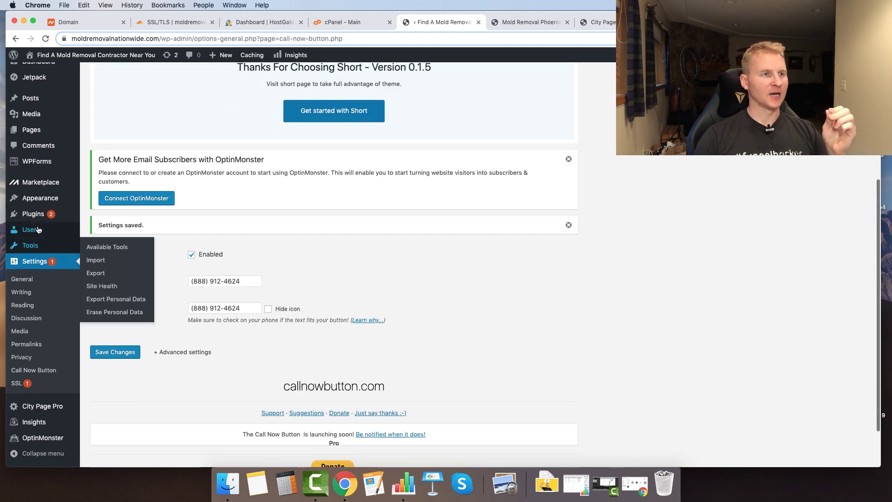
# - Publish an empty page titled 'Get A Quote' using the Full Width Page template
pyautogui.click(789, 23)
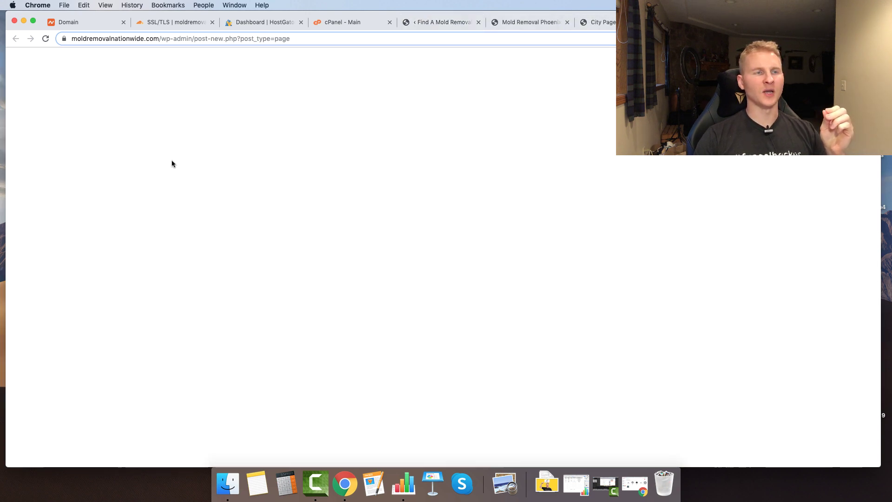
pyautogui.scroll(-6, 234, 219)
pyautogui.write('Get A Q')
pyautogui.click(248, 270)
pyautogui.click(762, 307)
pyautogui.click(761, 332)
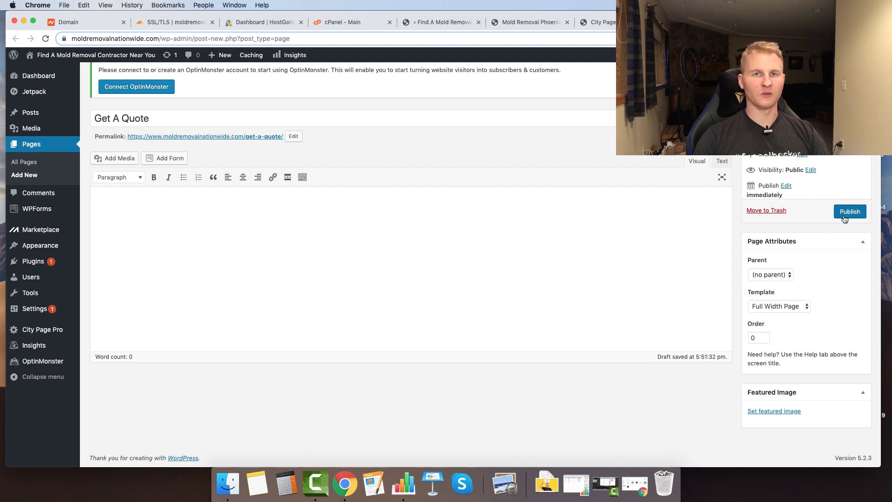
pyautogui.click(850, 211)
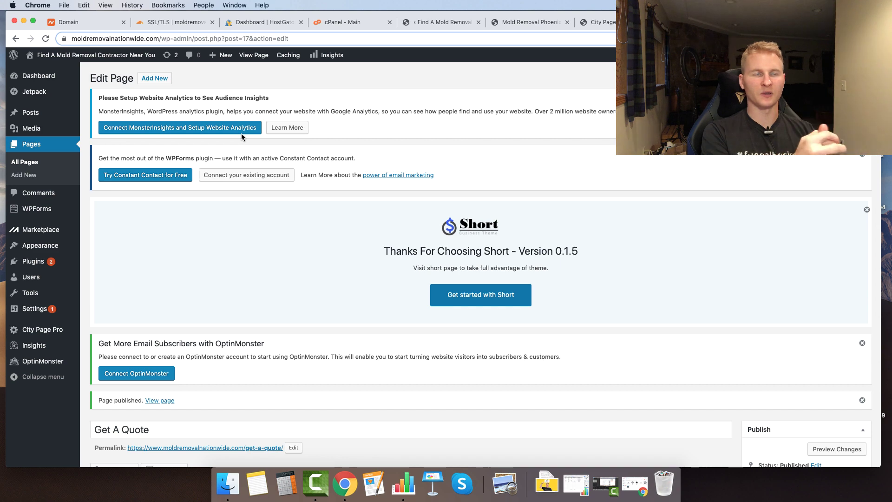
pyautogui.scroll(-4, 303, 220)
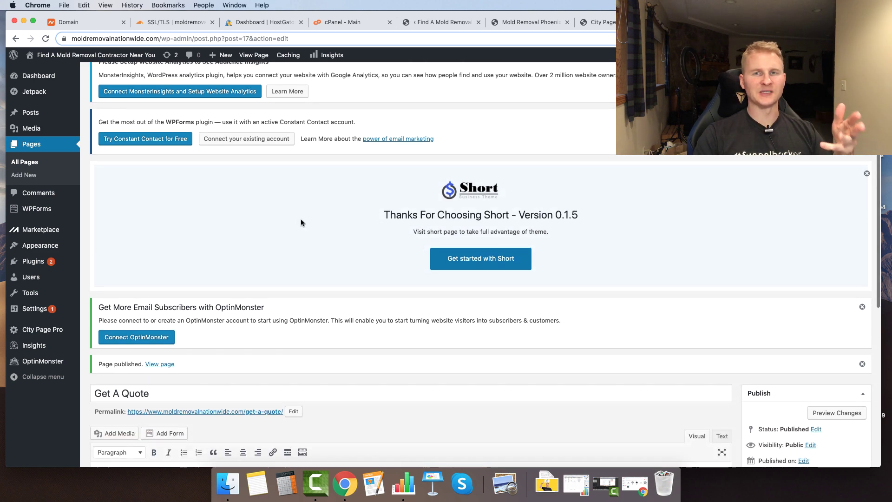
pyautogui.scroll(-1, 294, 274)
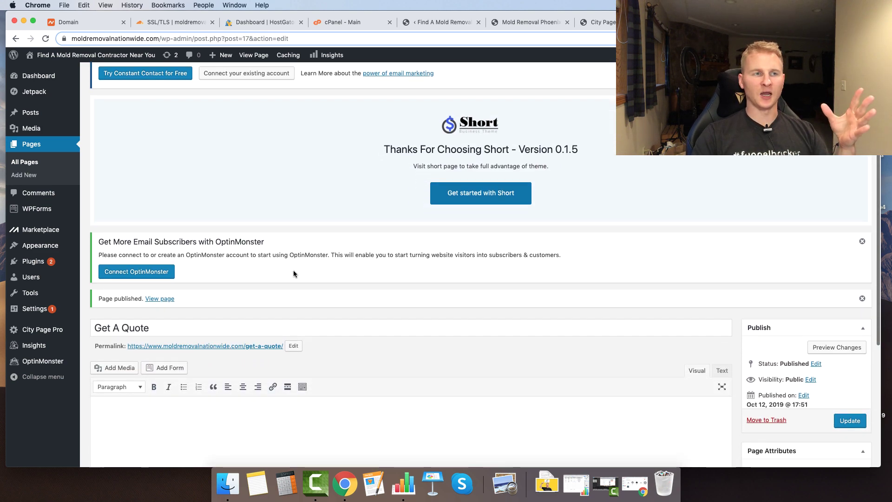
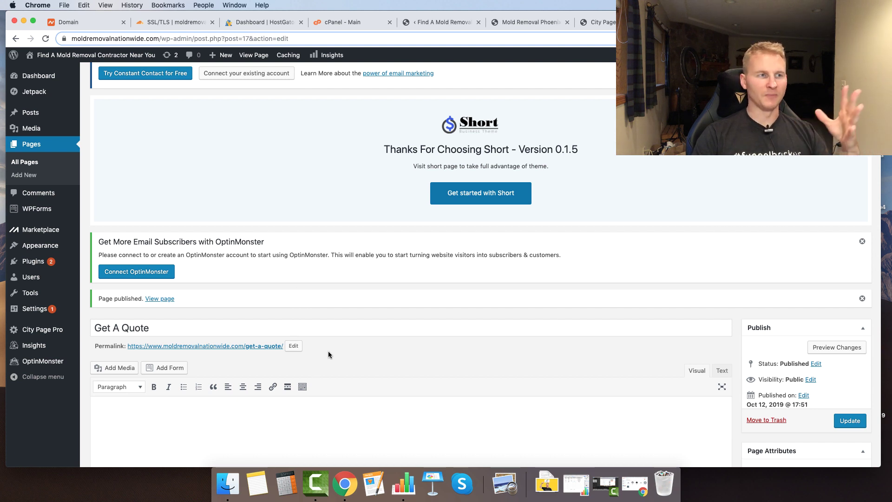
# - Start a new WPForms form from WPForms > Add New in the admin sidebar
pyautogui.scroll(-2, 328, 351)
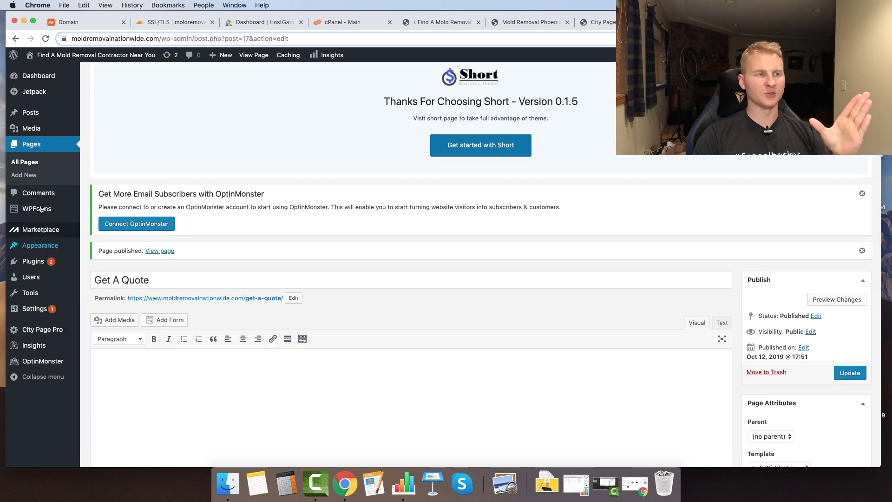
pyautogui.moveTo(41, 209)
pyautogui.click(92, 224)
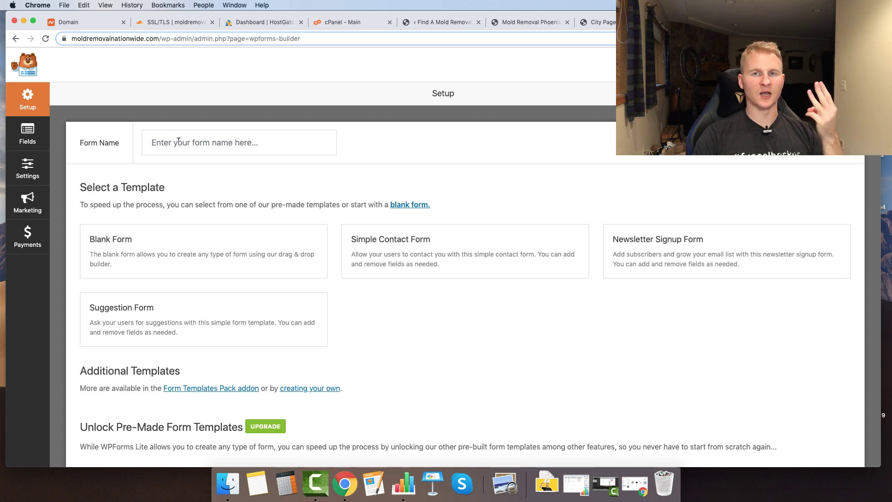
# - Name the form 'main contact', choose Blank Form, and add a single-line 'Full Name' field
pyautogui.click(192, 142)
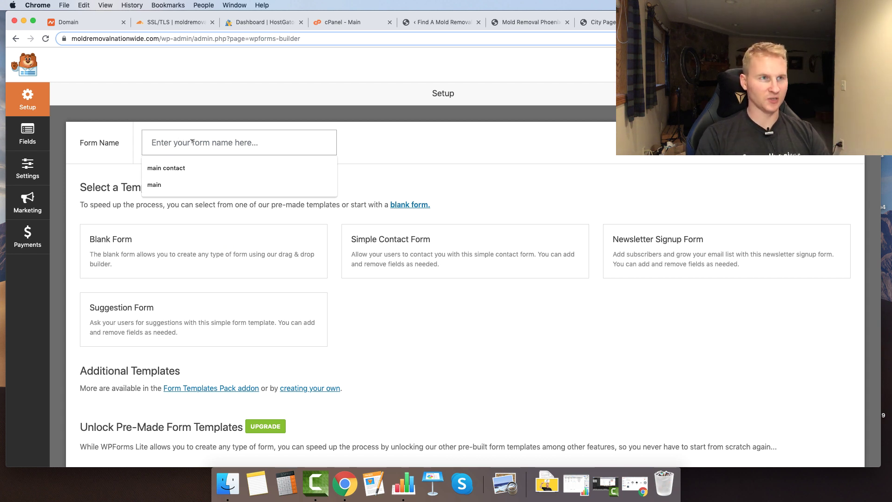
pyautogui.click(167, 167)
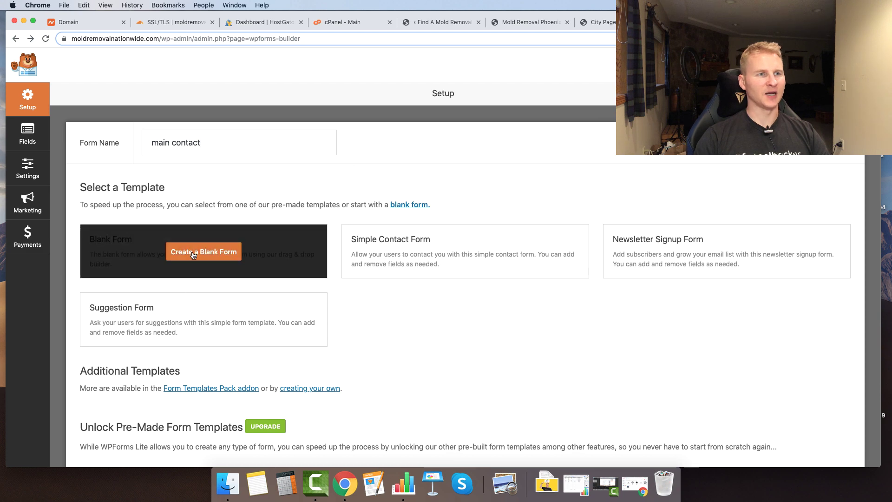
pyautogui.click(149, 269)
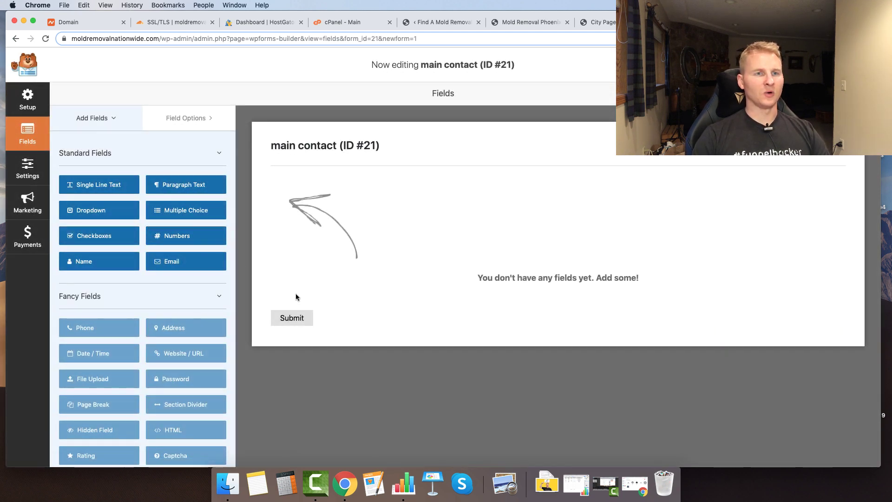
pyautogui.moveTo(86, 186); pyautogui.dragTo(331, 195)
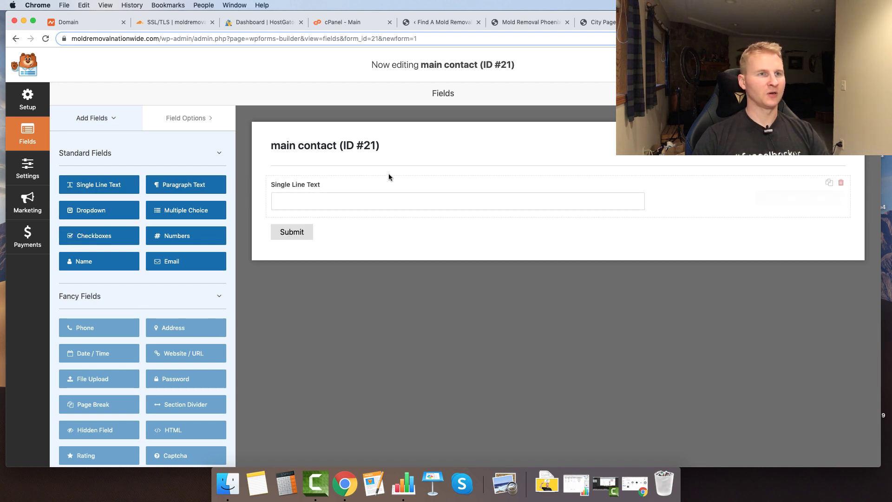
pyautogui.click(334, 185)
pyautogui.moveTo(119, 187); pyautogui.dragTo(0, 195)
pyautogui.write('Full Name')
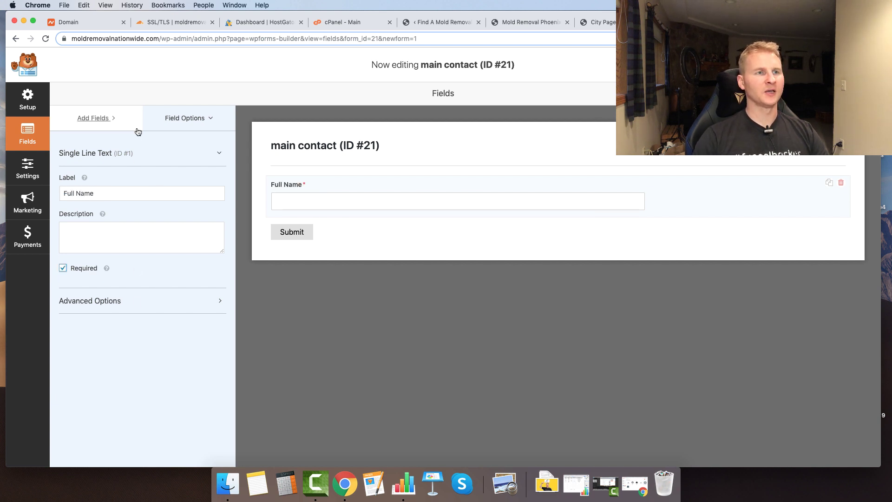
# - Add a second single-line text field labelled 'Phone Number' and make it required
pyautogui.click(109, 126)
pyautogui.moveTo(103, 175); pyautogui.dragTo(294, 228)
pyautogui.moveTo(476, 231); pyautogui.dragTo(474, 231)
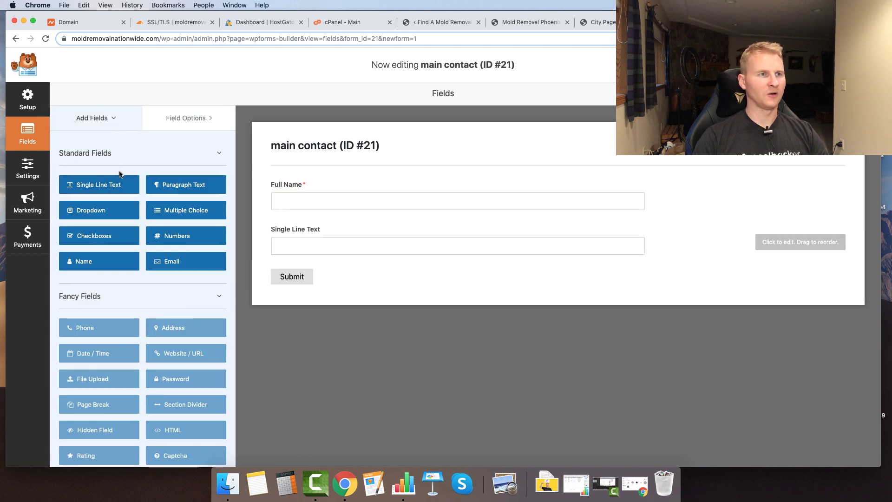
pyautogui.click(99, 185)
pyautogui.click(344, 232)
pyautogui.tripleClick(112, 193)
pyautogui.write('Phone Number')
pyautogui.click(63, 268)
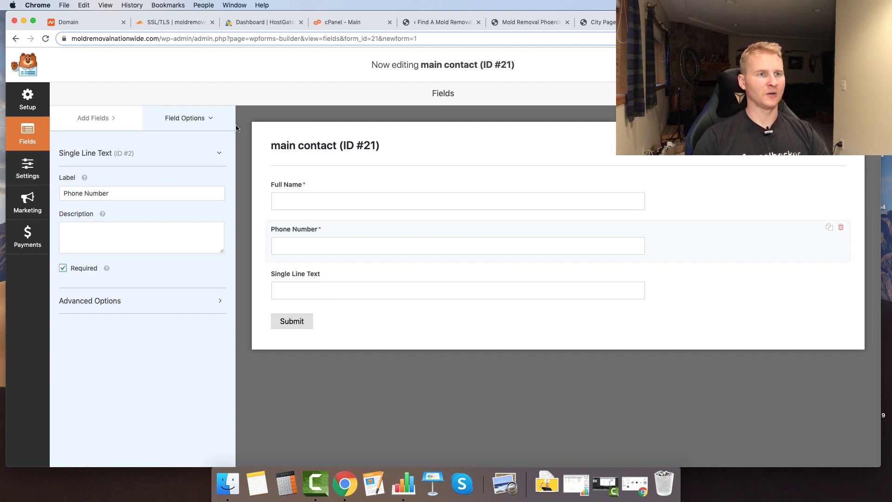
# - Remove the duplicate extra field and label the remaining text field 'Zip Code'
pyautogui.click(96, 118)
pyautogui.moveTo(80, 184); pyautogui.dragTo(317, 269)
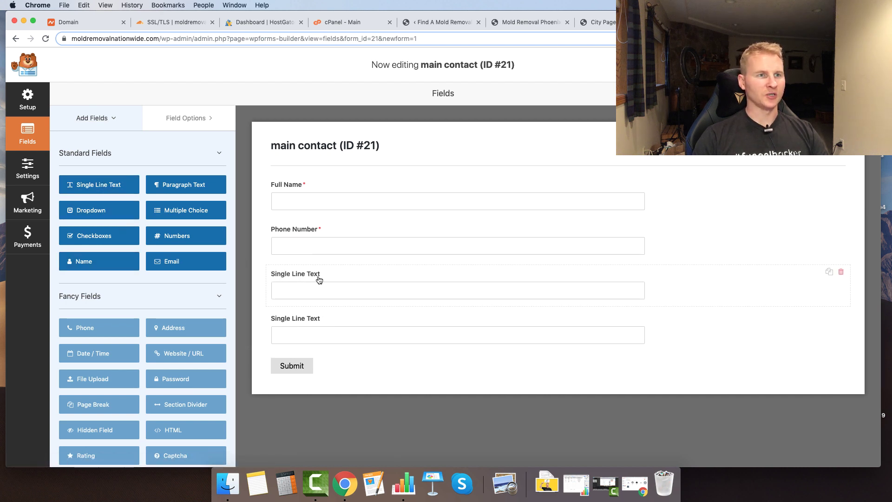
pyautogui.click(318, 278)
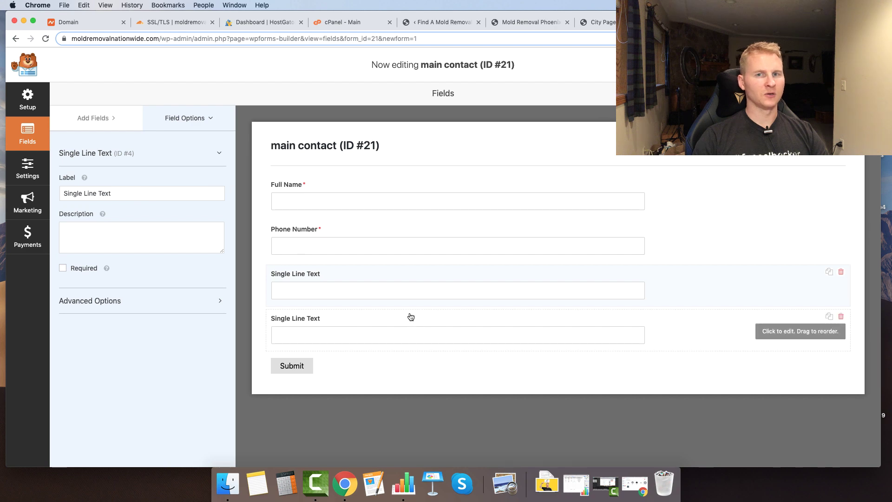
pyautogui.click(841, 316)
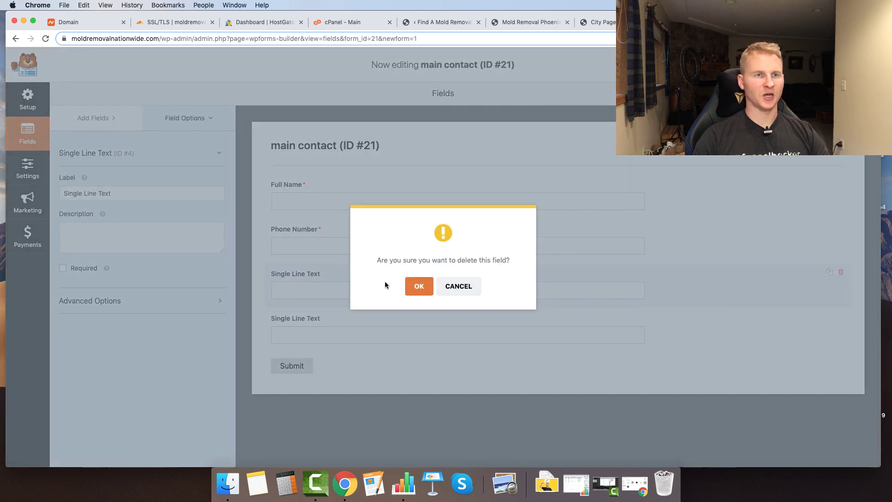
pyautogui.click(409, 290)
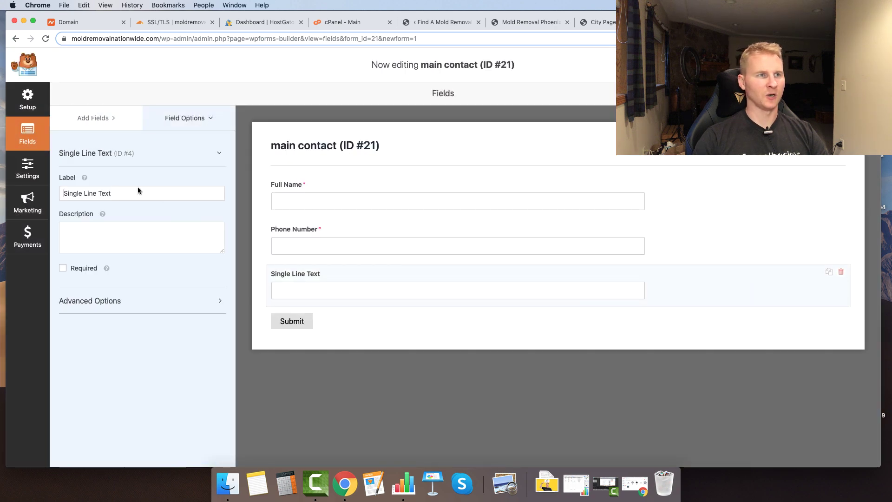
pyautogui.moveTo(112, 193); pyautogui.dragTo(2, 180)
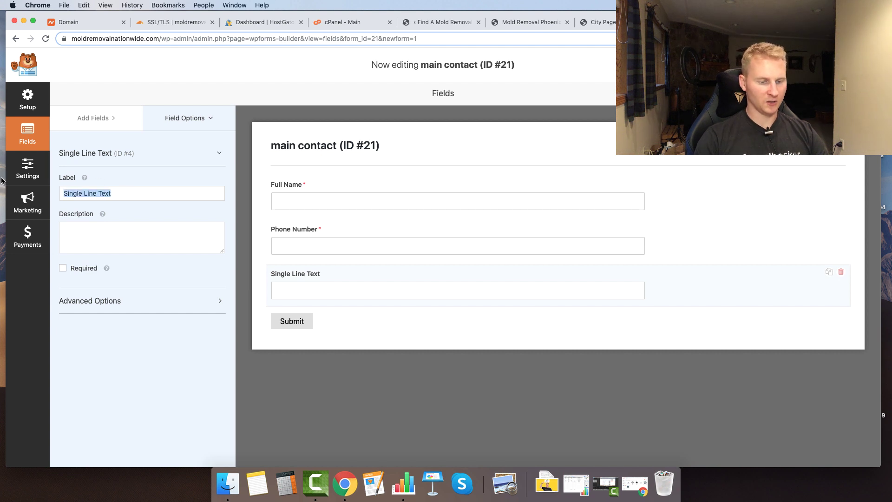
pyautogui.write('Zip Code')
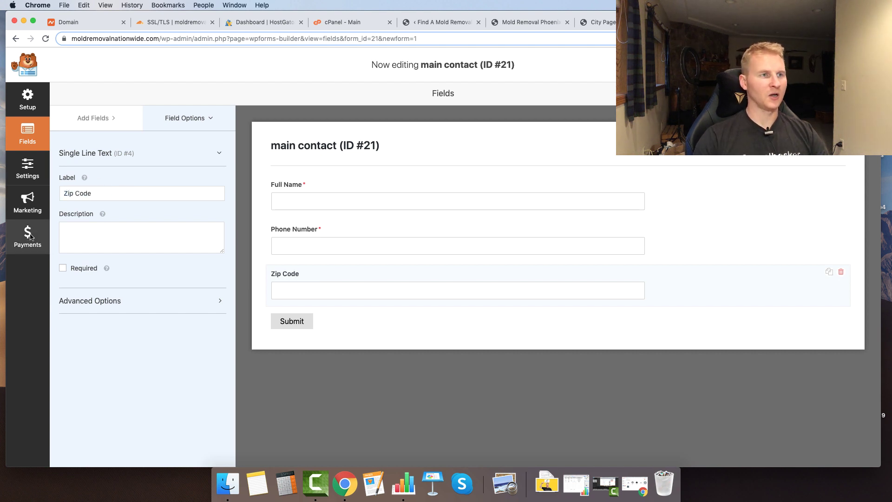
# - Add a paragraph text field for the project description below Zip Code
pyautogui.click(93, 120)
pyautogui.click(172, 187)
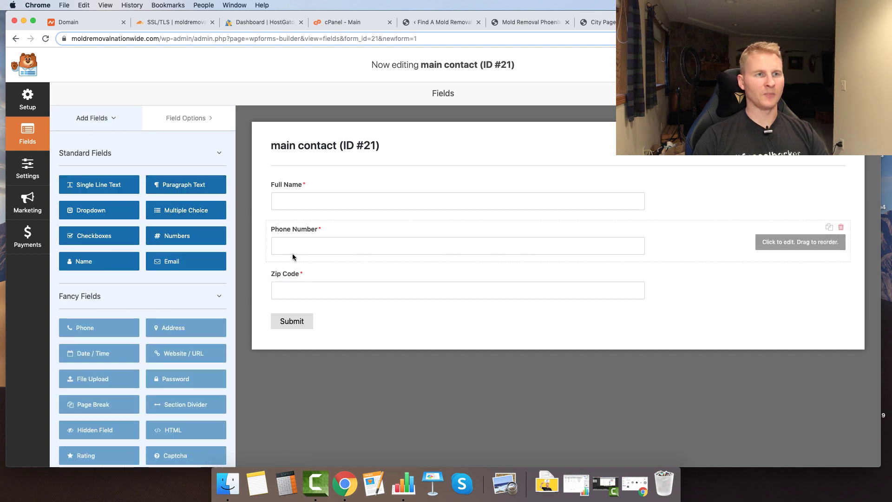
pyautogui.click(320, 327)
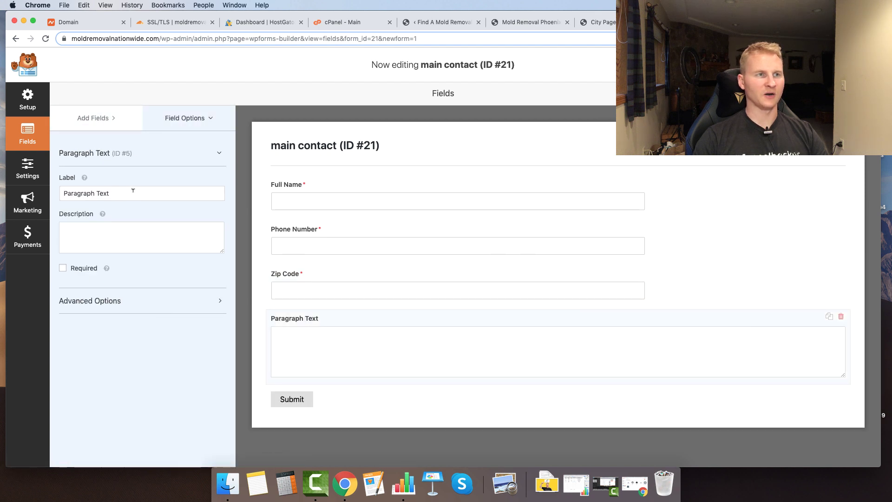
pyautogui.moveTo(137, 193); pyautogui.dragTo(67, 182)
pyautogui.write('Br')
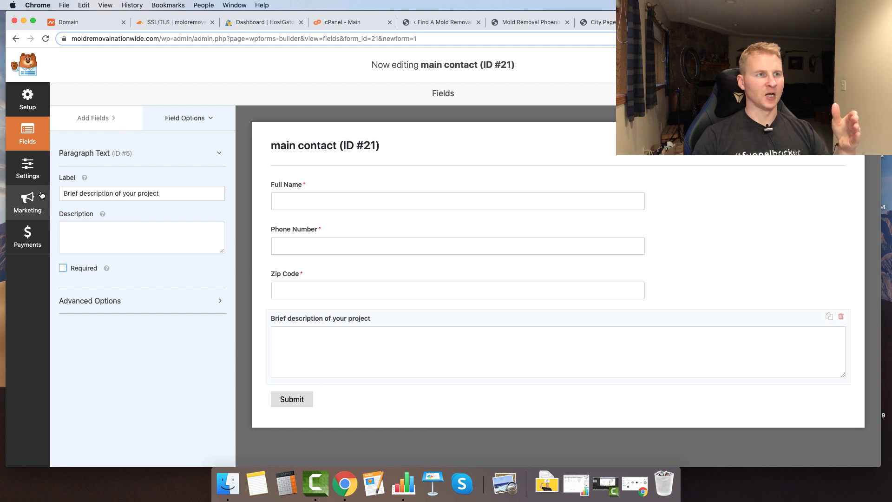
pyautogui.click(27, 169)
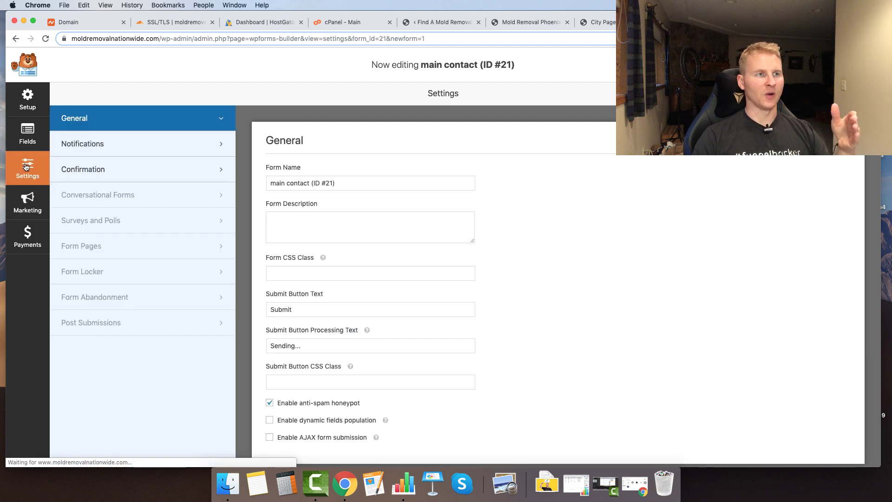
# - Change the notification email subject to 'New Entry: Mold Removal' and save the form
pyautogui.click(119, 143)
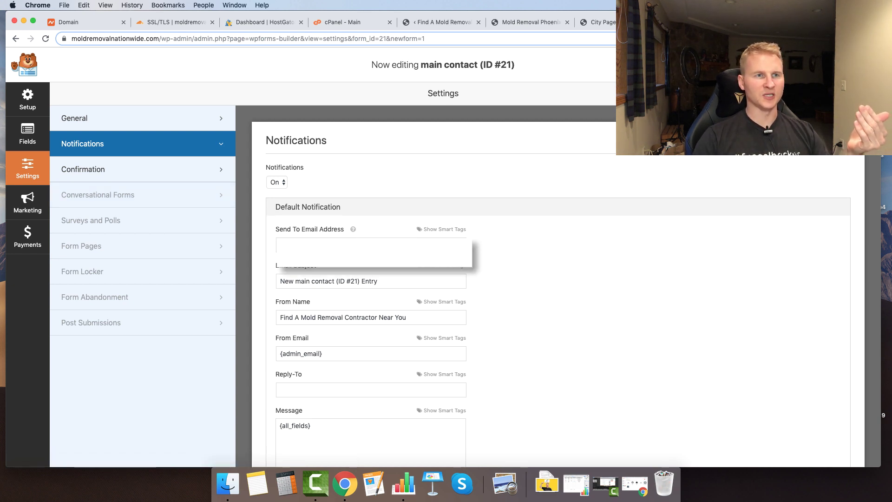
pyautogui.moveTo(271, 231); pyautogui.dragTo(316, 232)
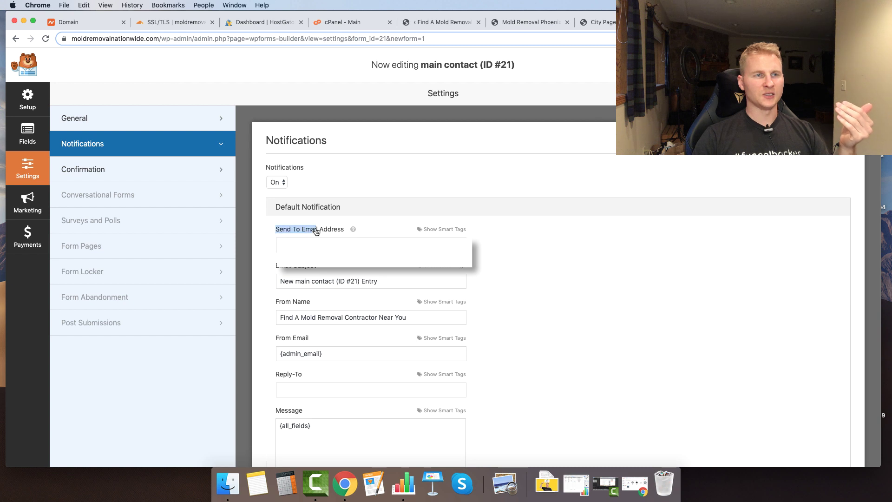
pyautogui.click(378, 254)
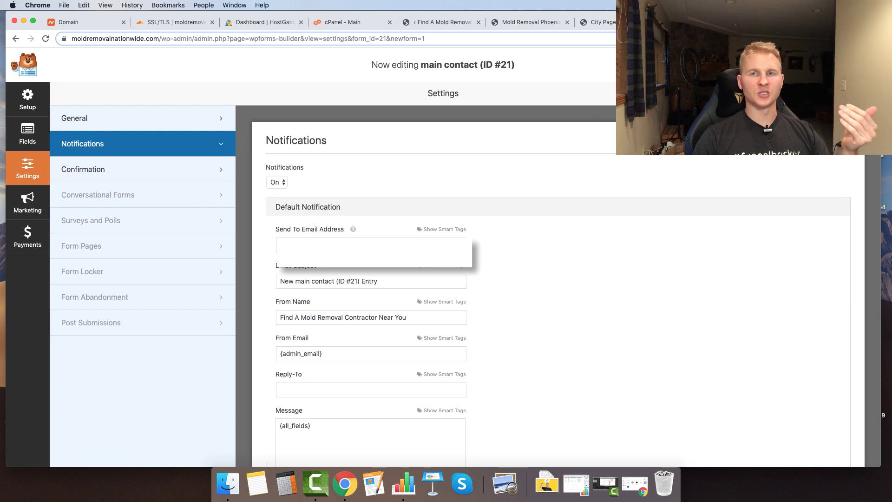
pyautogui.moveTo(376, 281); pyautogui.dragTo(253, 280)
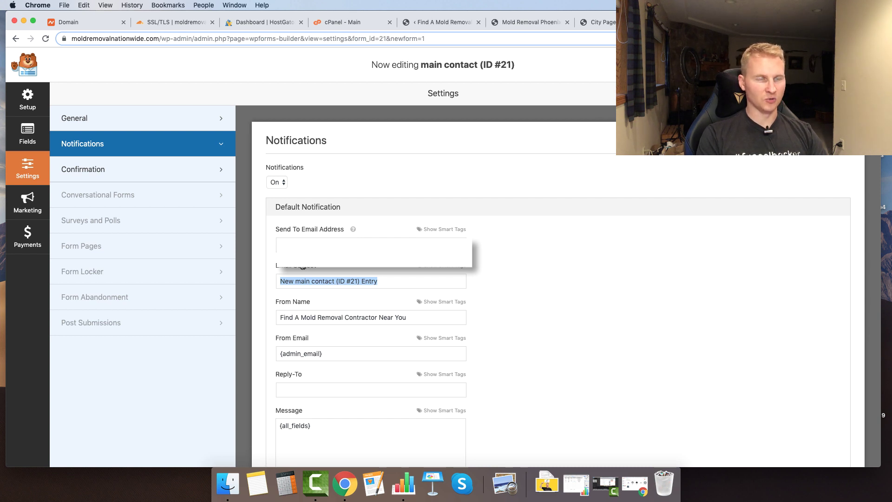
pyautogui.write('New')
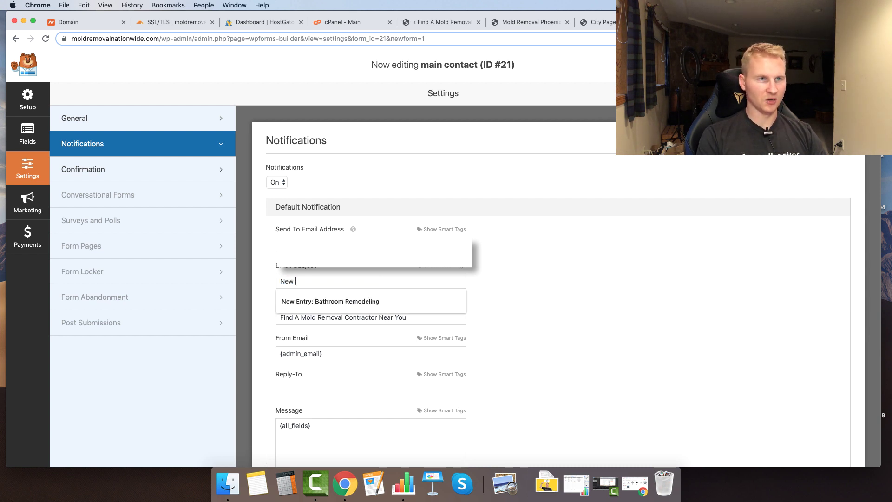
pyautogui.write(' Entry: Mold Removal')
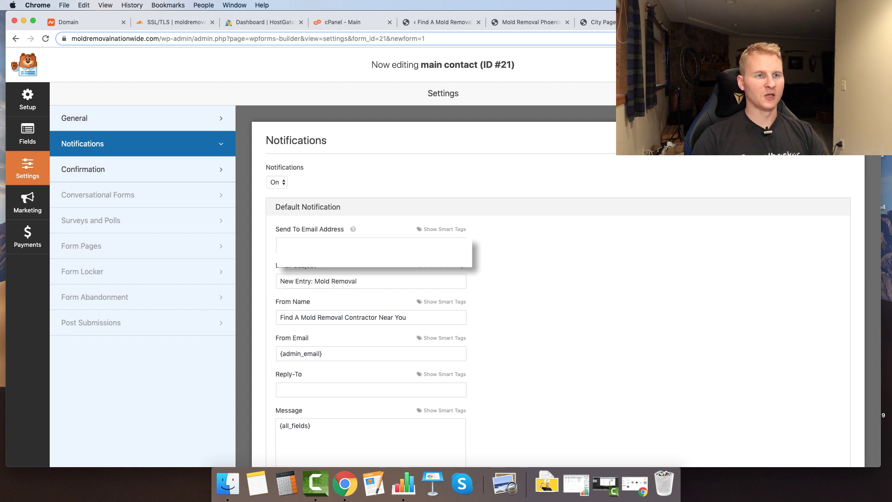
pyautogui.press('Tab')
pyautogui.press('Tab')
pyautogui.press('Tab')
pyautogui.press('Tab')
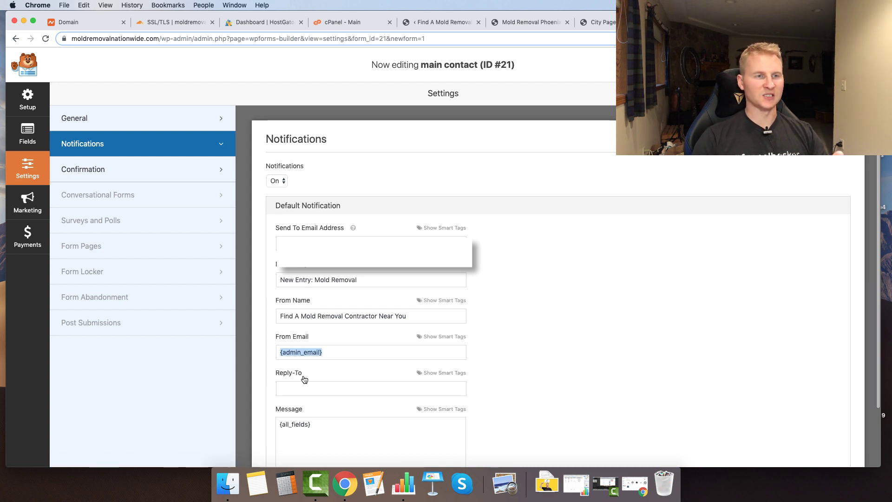
pyautogui.click(829, 64)
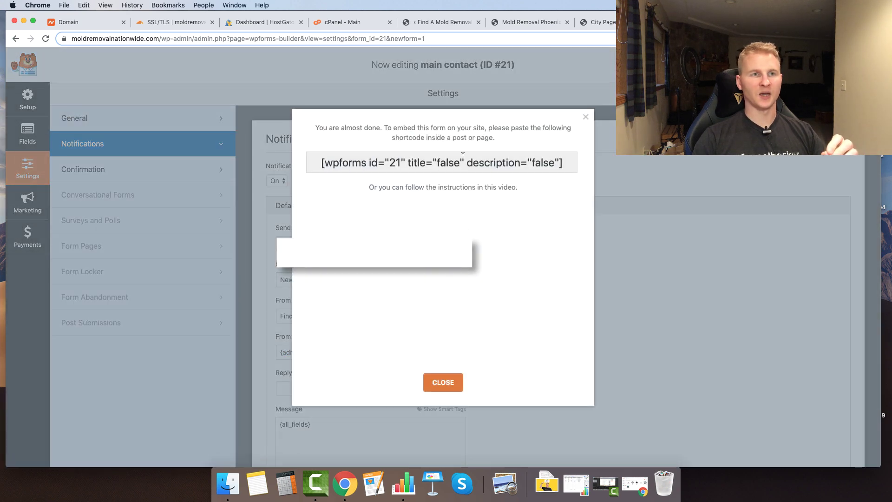
# - Paste the form's [wpforms id="21"] shortcode into the Get A Quote page and update it
pyautogui.click(463, 156)
pyautogui.press('super+c')
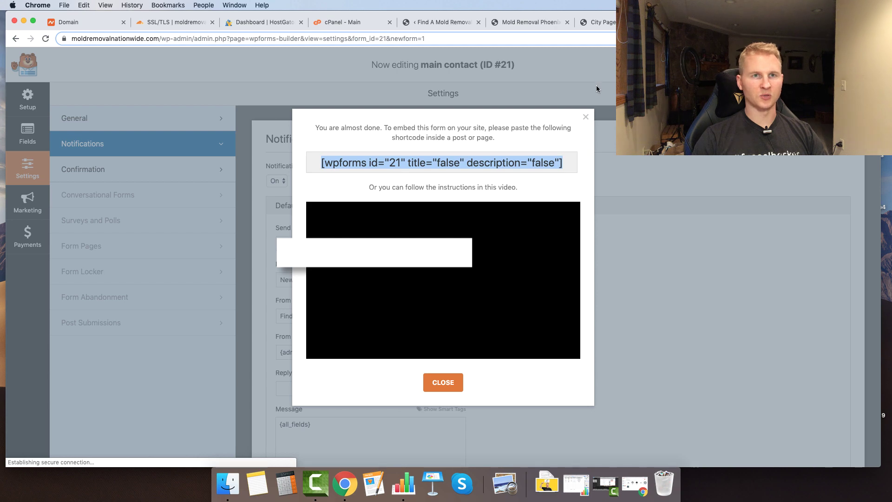
pyautogui.click(586, 118)
pyautogui.click(442, 22)
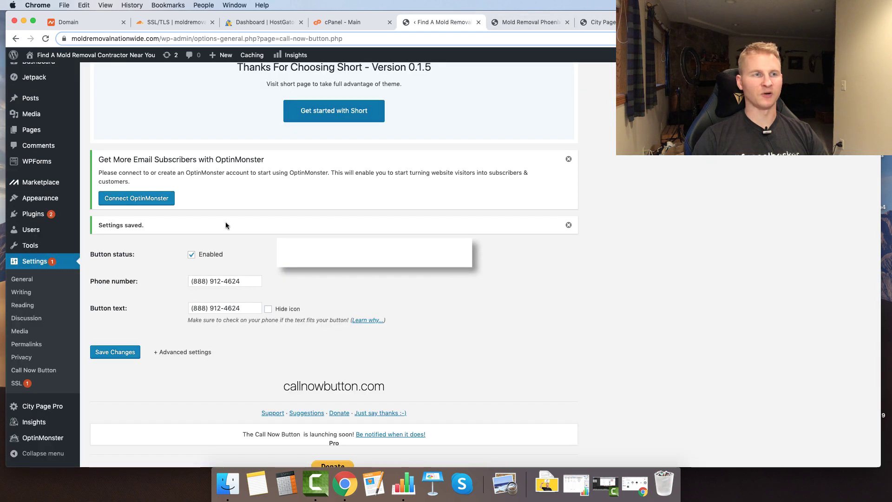
pyautogui.click(32, 112)
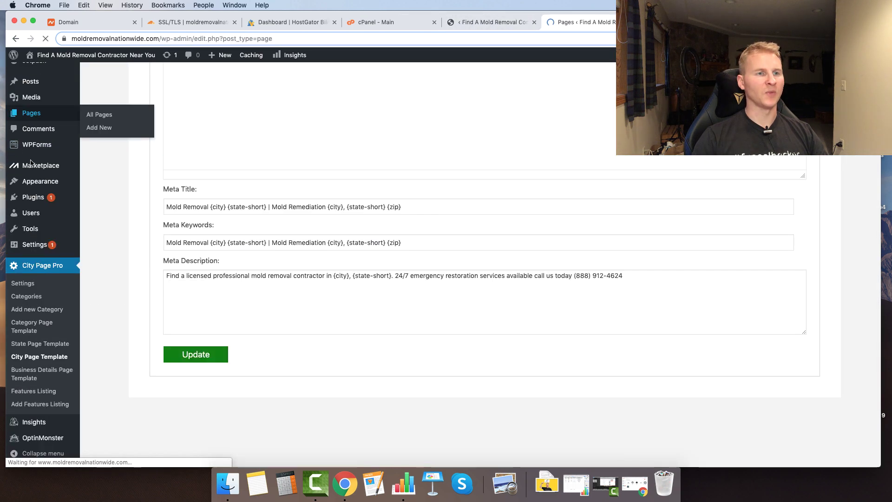
pyautogui.scroll(-5, 247, 342)
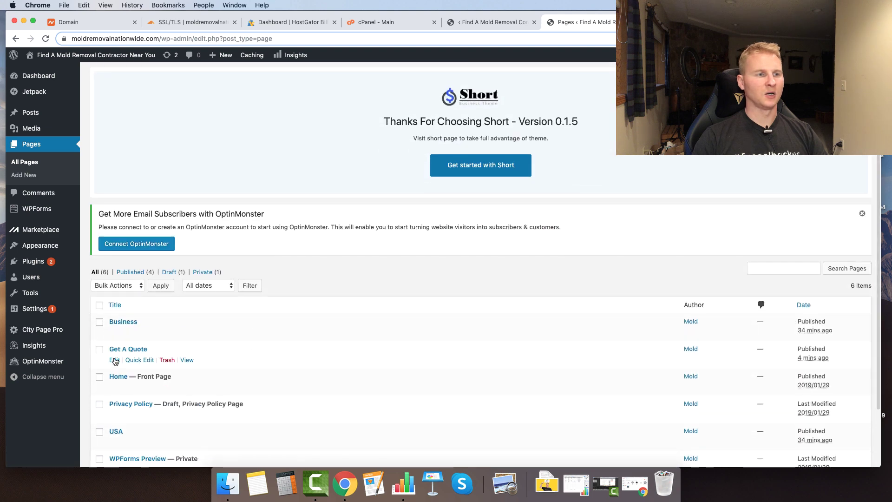
pyautogui.click(114, 359)
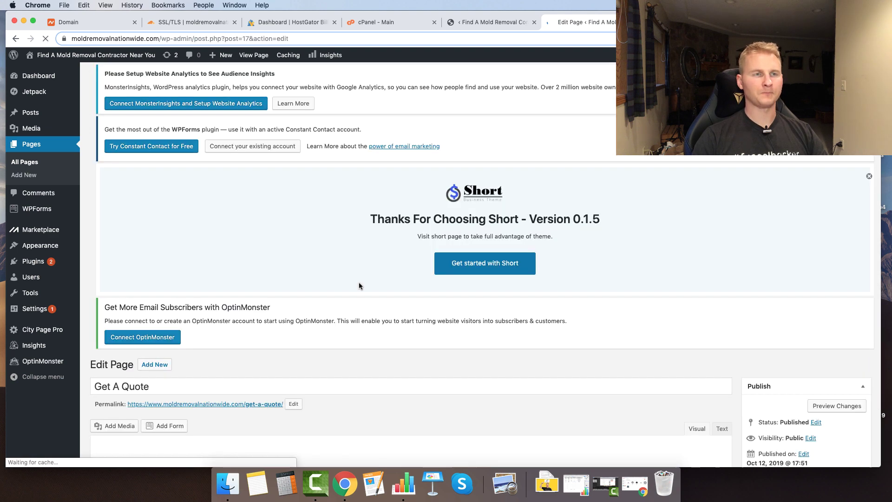
pyautogui.scroll(-5, 305, 295)
pyautogui.click(142, 354)
pyautogui.press('super+v')
pyautogui.click(850, 342)
# - Open the live Get A Quote page in a new browser tab
pyautogui.rightClick(197, 268)
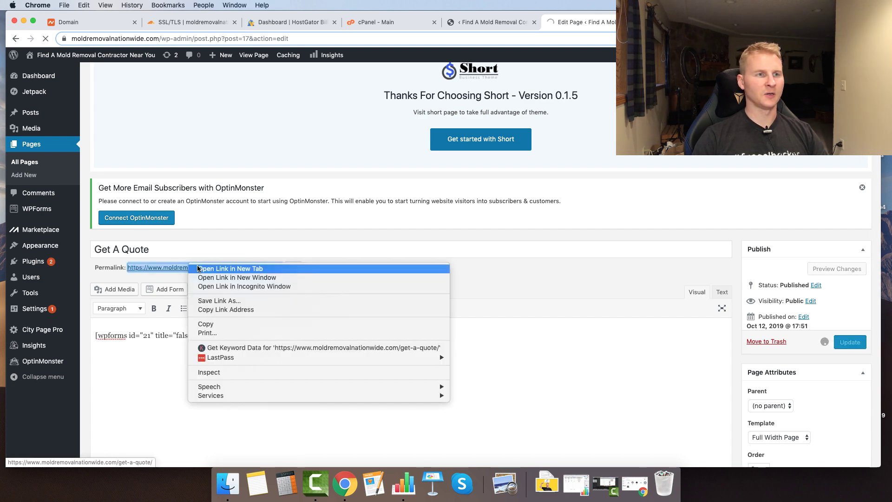
pyautogui.click(204, 268)
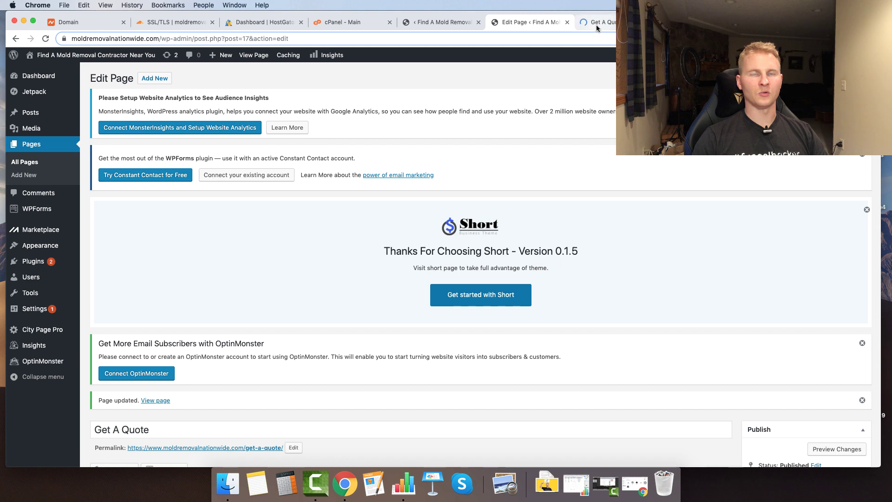
pyautogui.click(596, 26)
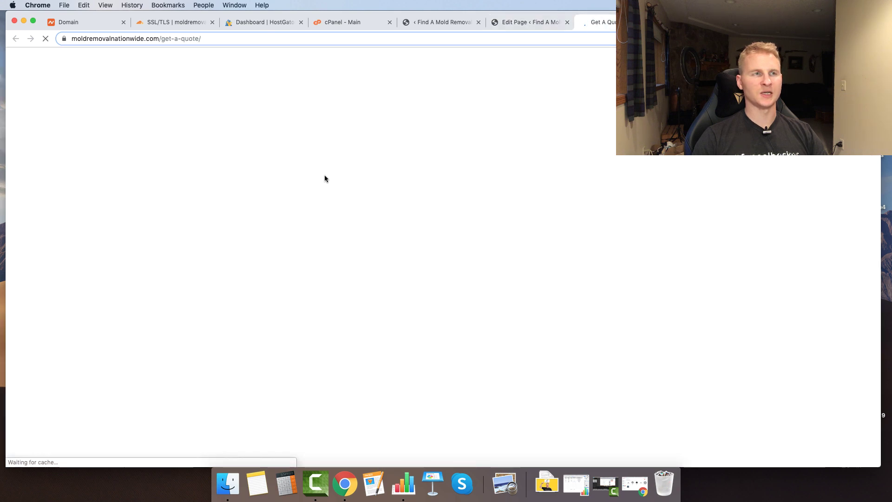
# - Review the quote form on the live Get A Quote page and reload it
pyautogui.scroll(-5, 201, 160)
pyautogui.scroll(2, 200, 163)
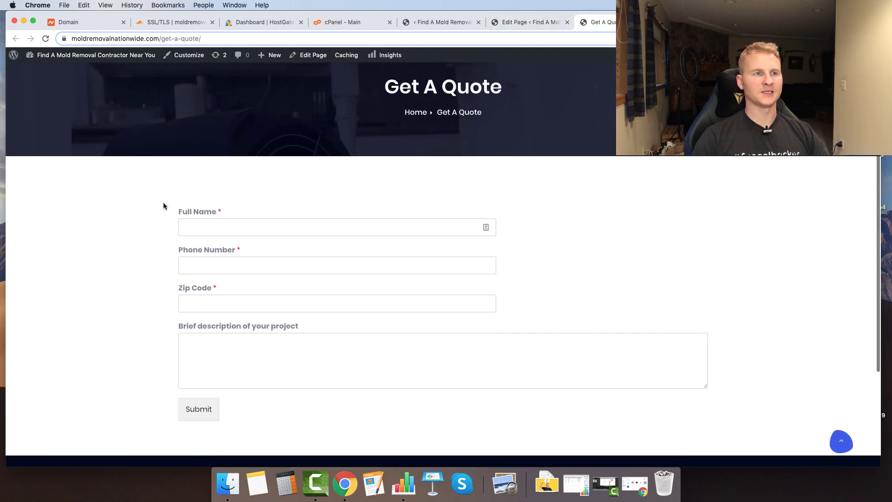
pyautogui.scroll(1, 116, 240)
pyautogui.scroll(-1, 117, 240)
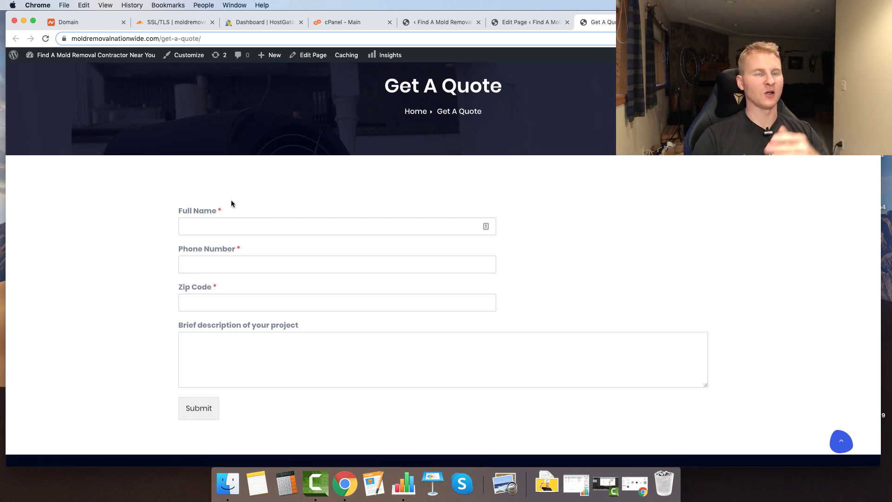
pyautogui.scroll(2, 412, 148)
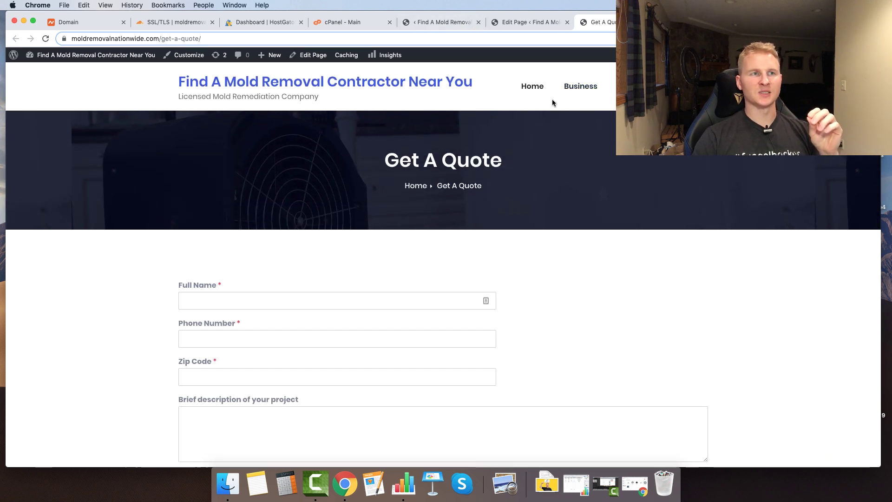
pyautogui.scroll(-5, 503, 143)
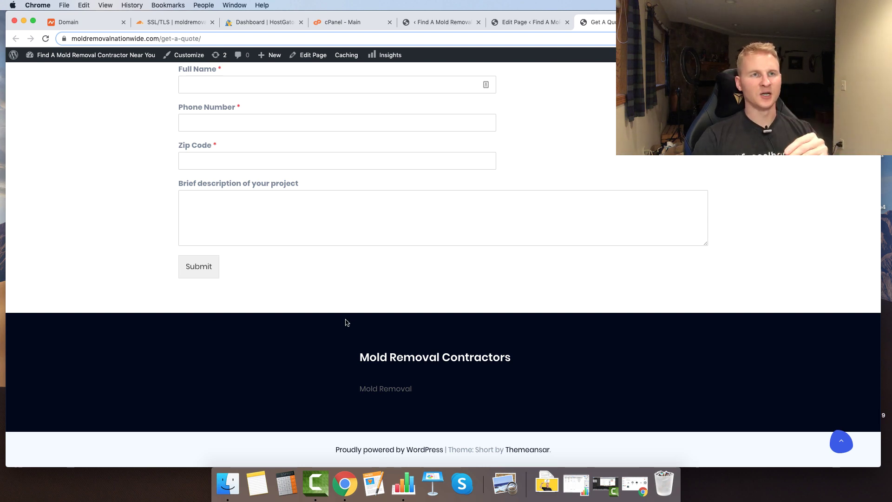
pyautogui.scroll(5, 346, 320)
pyautogui.scroll(-5, 342, 260)
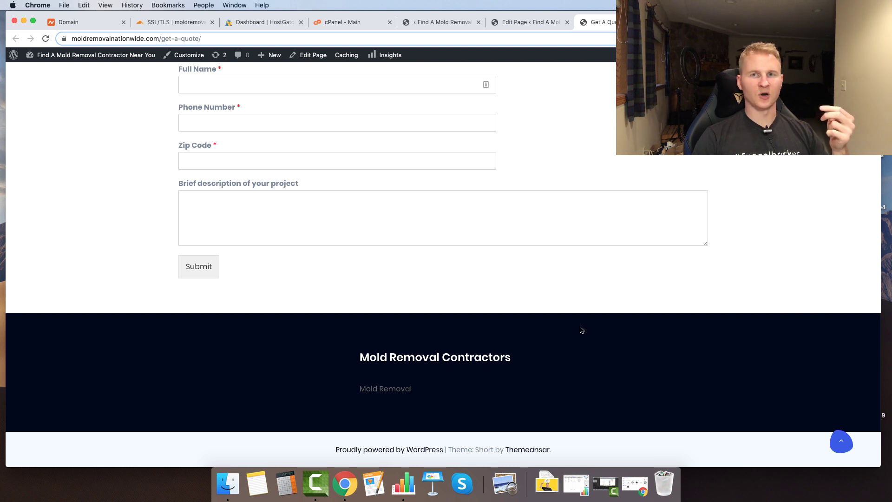
pyautogui.press('super+r')
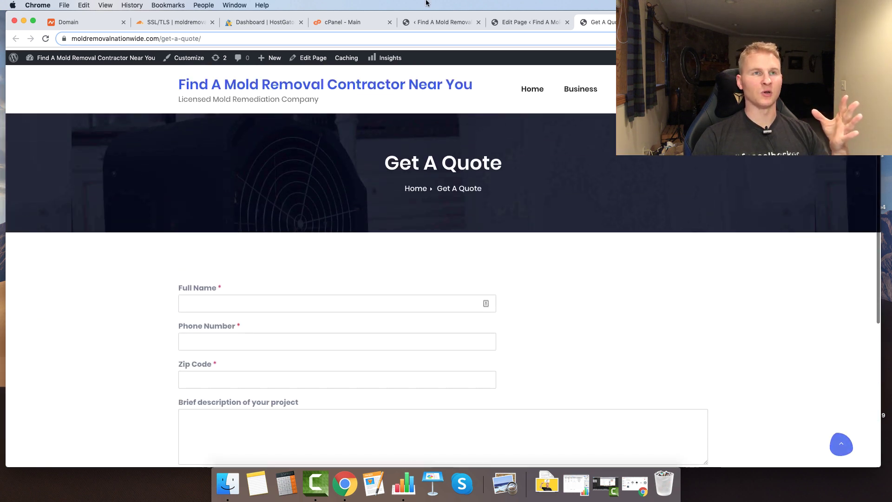
# - Back in the admin, go to Appearance > Menus
pyautogui.click(430, 23)
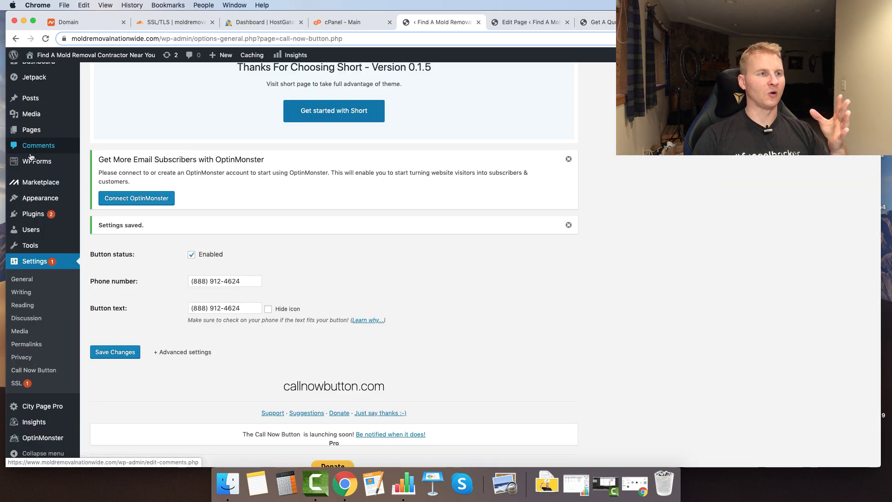
pyautogui.moveTo(32, 199)
pyautogui.click(102, 244)
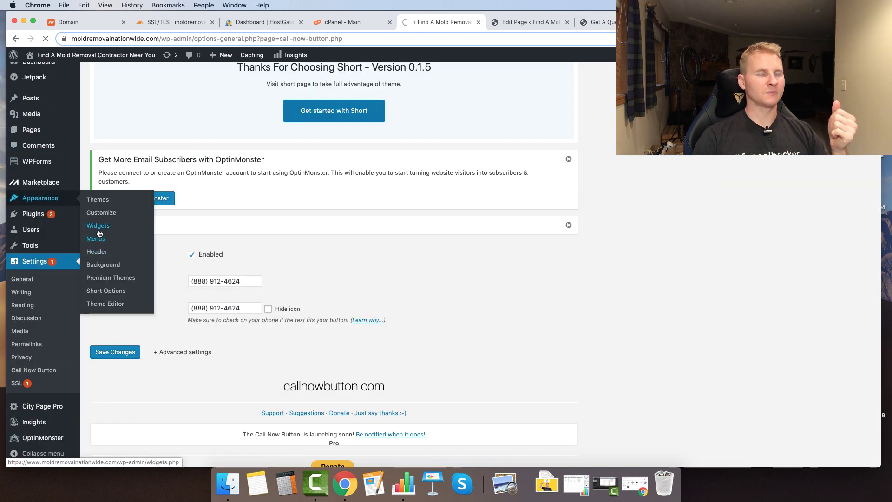
pyautogui.scroll(-6, 124, 231)
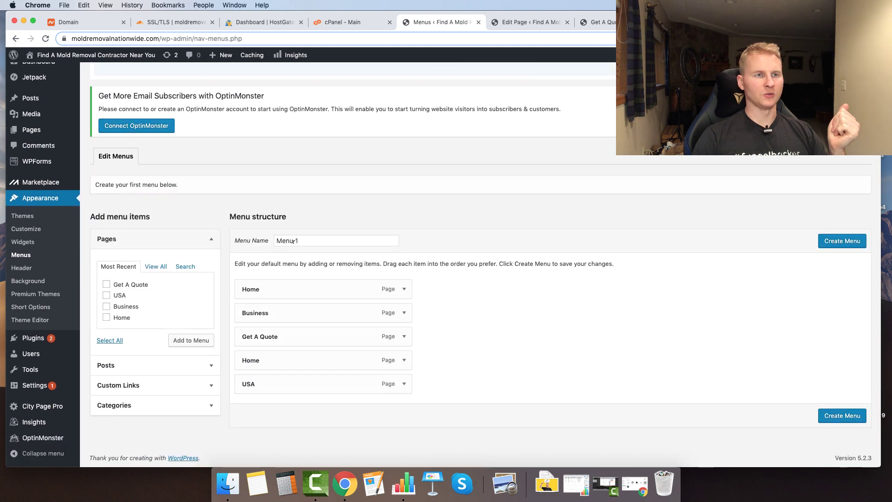
# - Name the menu 'main' and remove Business, the duplicate Home and USA from it
pyautogui.tripleClick(311, 239)
pyautogui.write('main')
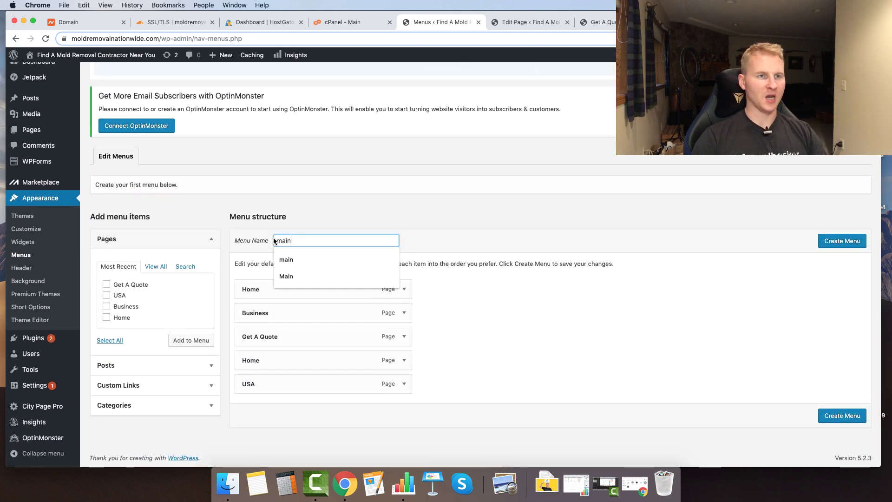
pyautogui.moveTo(406, 314); pyautogui.dragTo(407, 312)
pyautogui.click(407, 340)
pyautogui.click(405, 339)
pyautogui.scroll(-1, 442, 354)
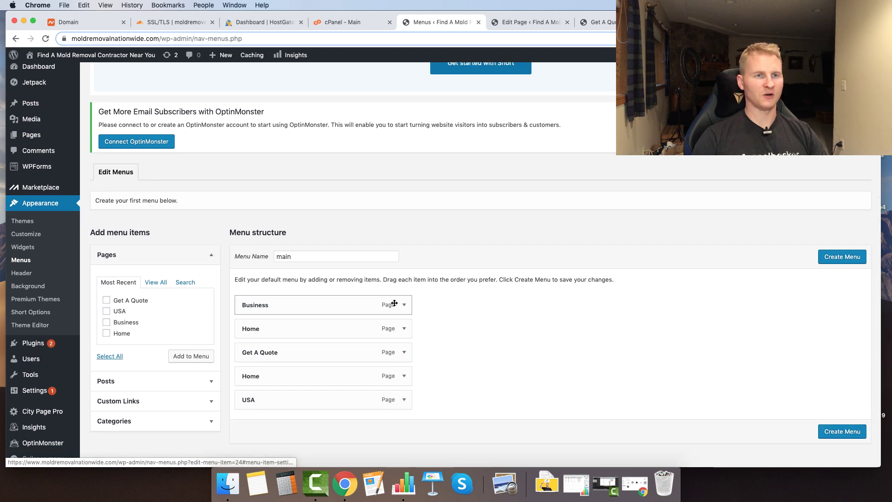
pyautogui.click(401, 306)
pyautogui.click(249, 388)
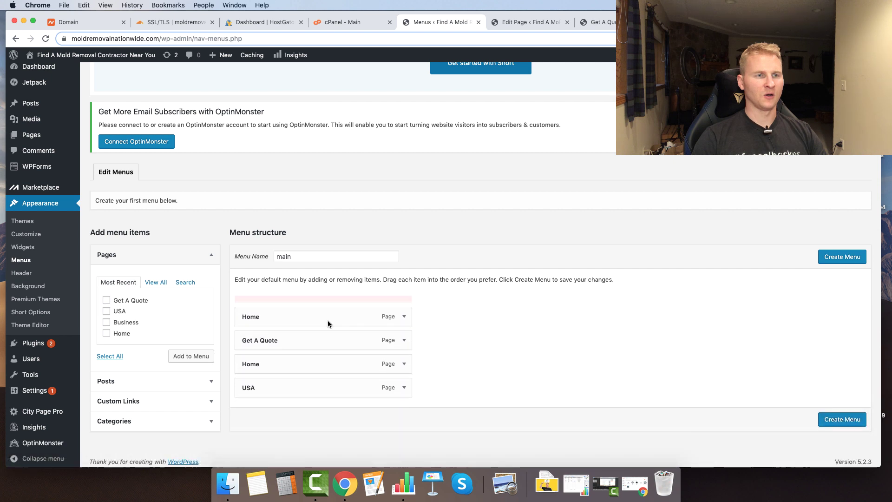
pyautogui.click(404, 354)
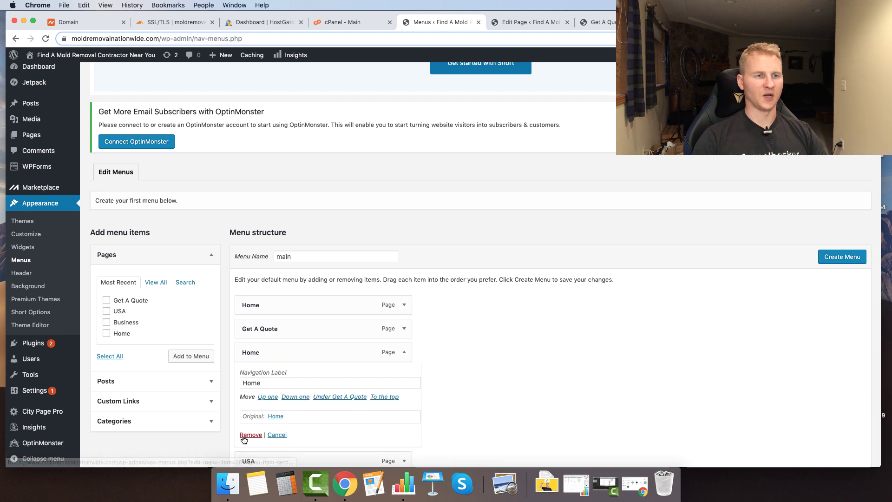
pyautogui.click(249, 434)
pyautogui.click(404, 352)
pyautogui.click(249, 432)
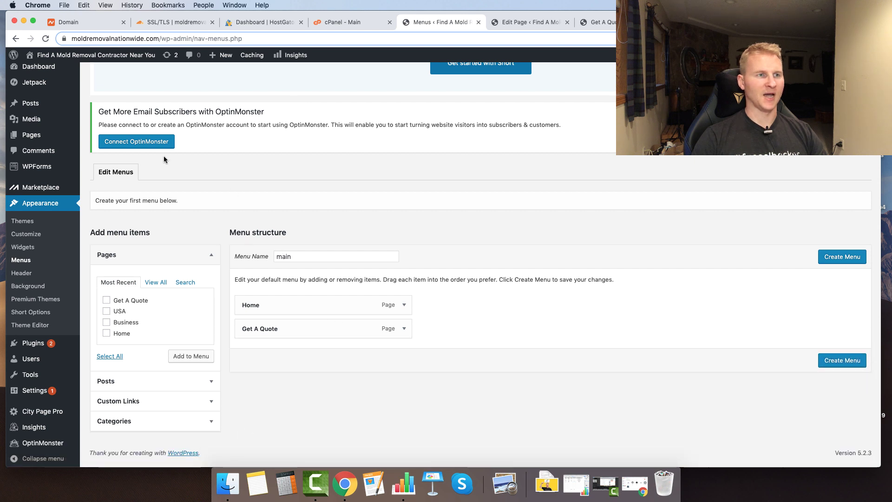
# - Add a tel: custom link with the business phone number and create the menu
pyautogui.click(119, 402)
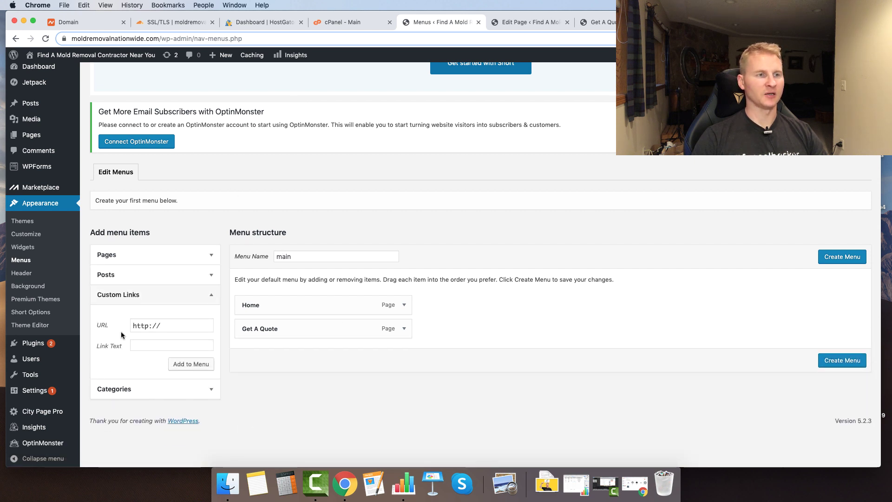
pyautogui.moveTo(172, 324); pyautogui.dragTo(75, 316)
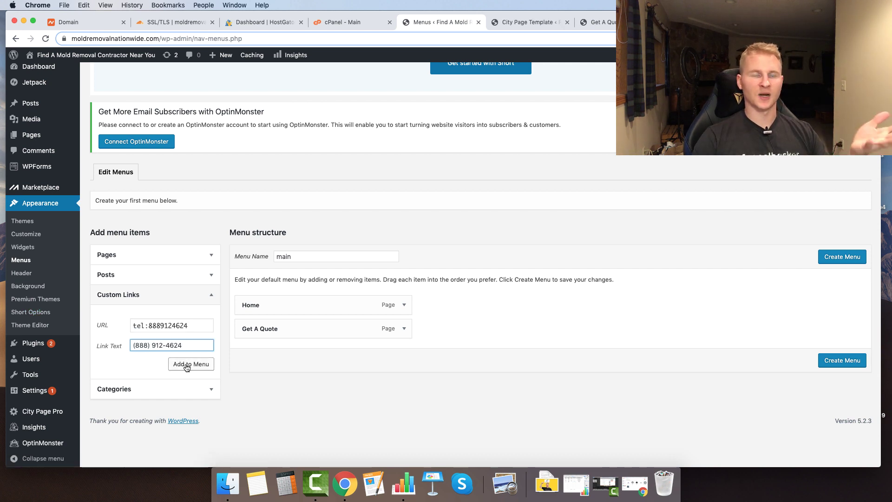
pyautogui.click(187, 366)
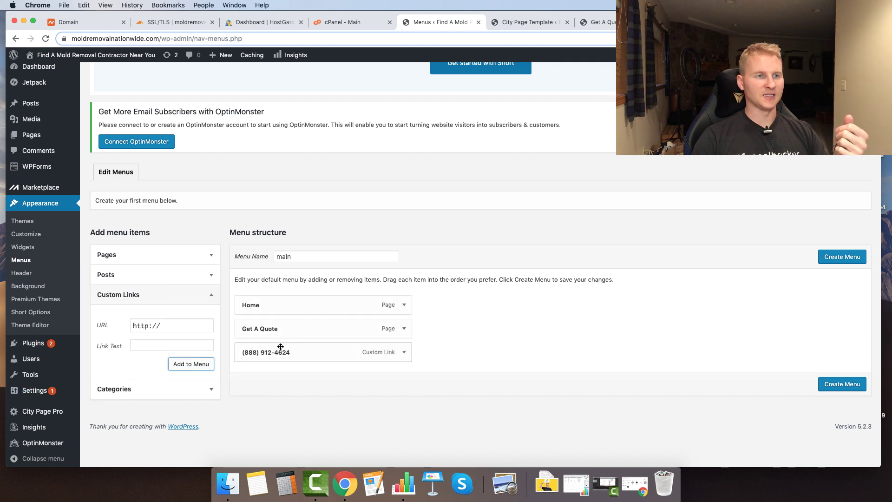
pyautogui.click(836, 384)
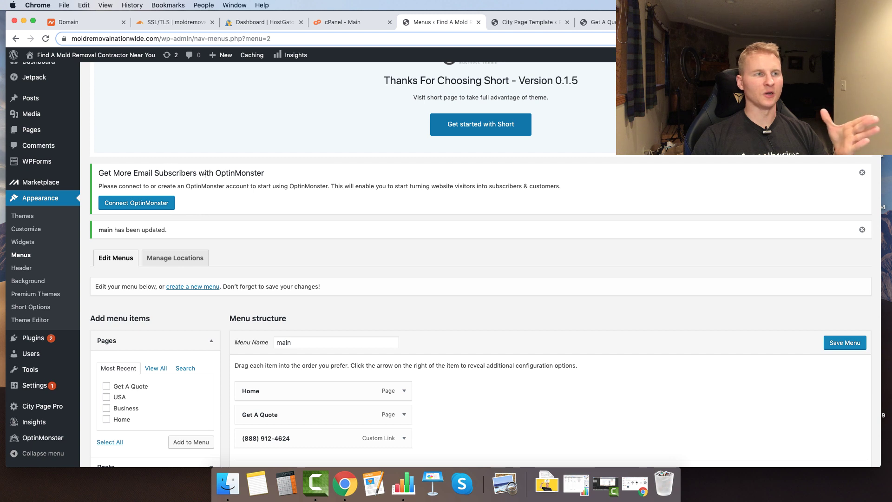
# - In the Customizer, assign 'main' as the primary menu and publish the change
pyautogui.click(601, 21)
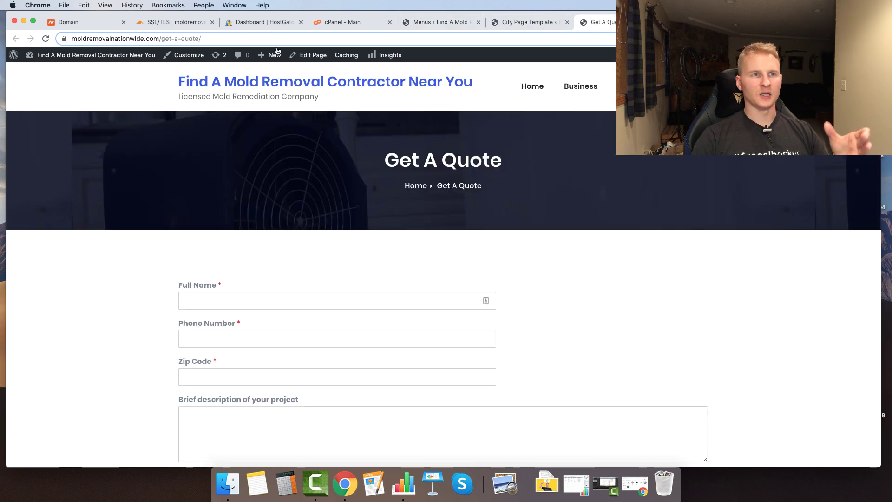
pyautogui.click(121, 61)
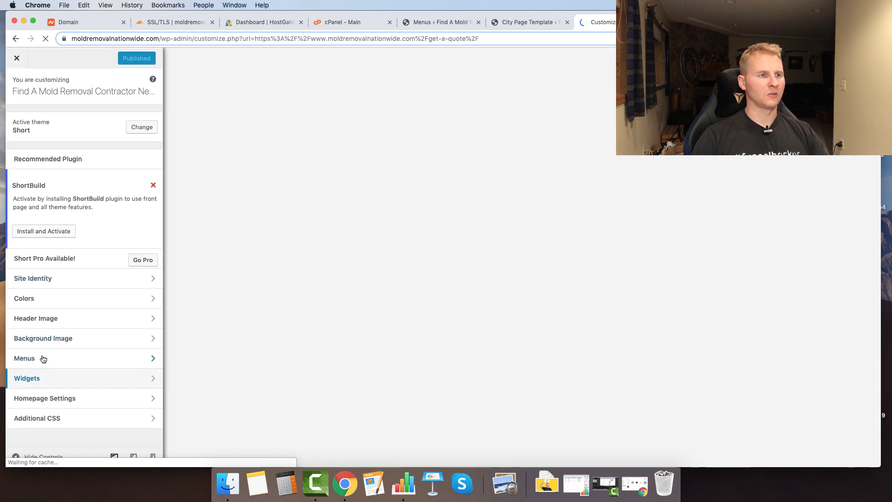
pyautogui.click(47, 358)
pyautogui.click(151, 137)
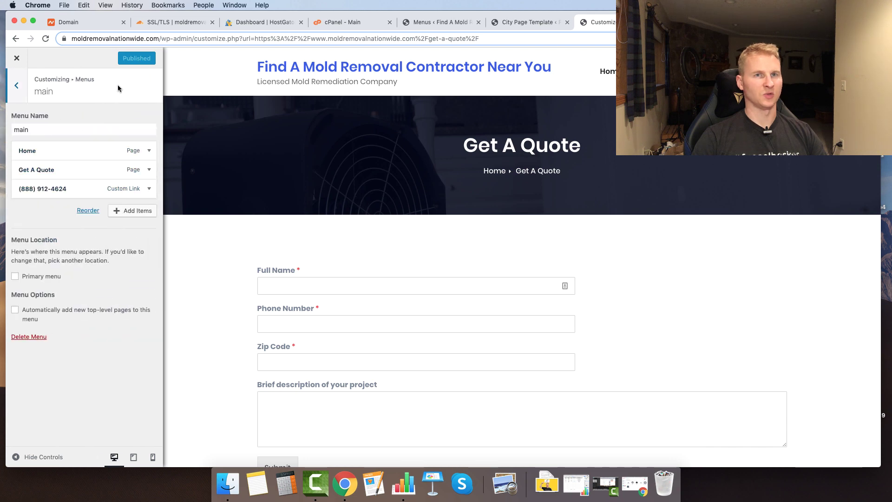
pyautogui.click(15, 277)
pyautogui.click(120, 59)
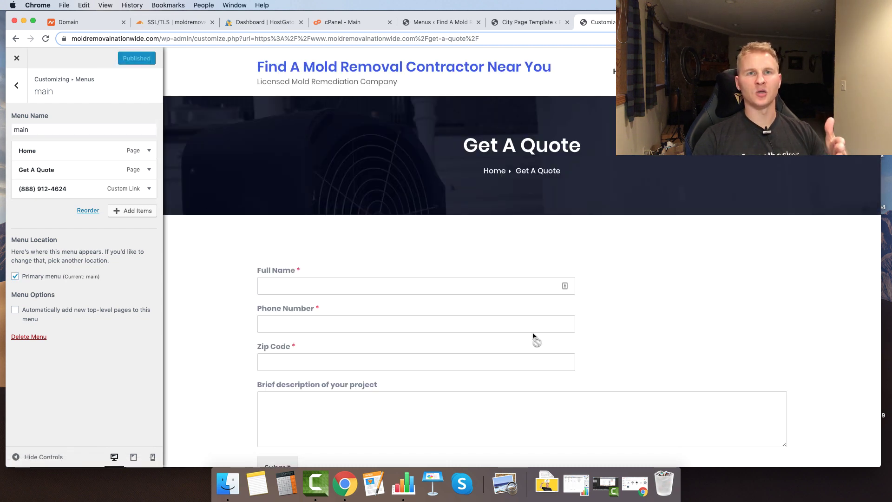
# - Preview the Home page with the new menu, then return to the Menus admin page
pyautogui.scroll(-5, 219, 282)
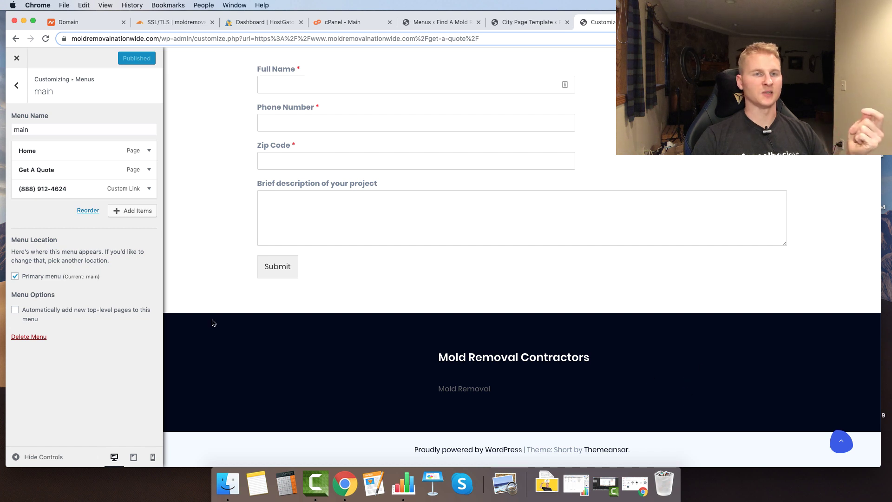
pyautogui.scroll(2, 211, 302)
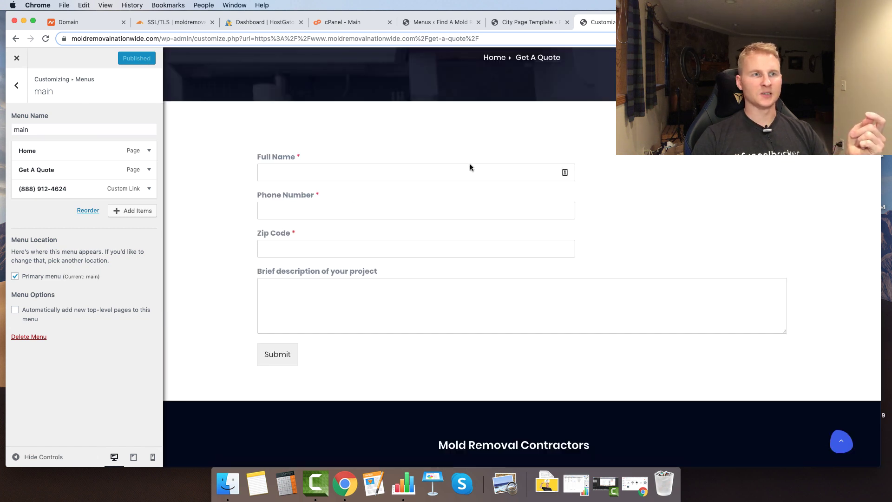
pyautogui.scroll(3, 473, 168)
pyautogui.click(306, 68)
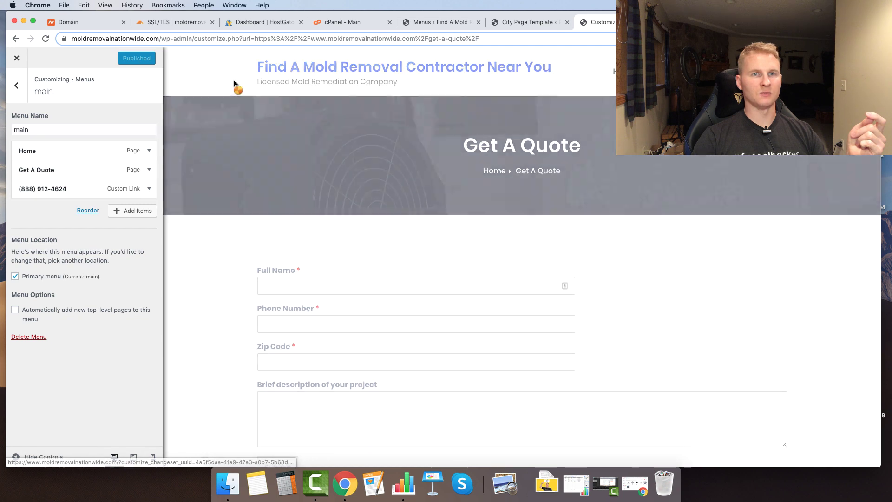
pyautogui.scroll(-5, 267, 240)
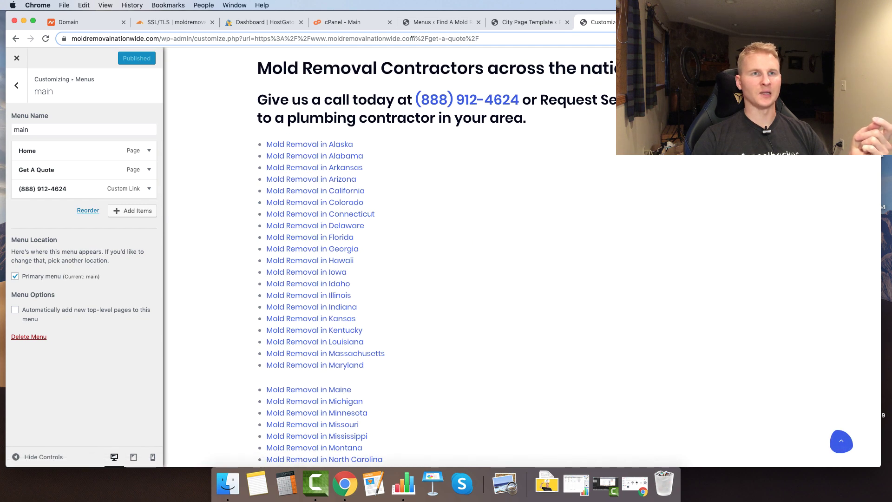
pyautogui.click(422, 24)
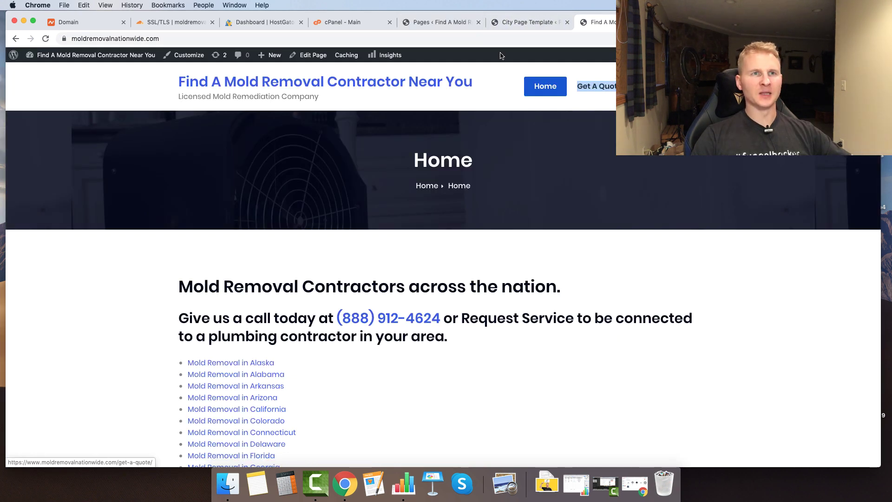
# - Link the 'Request Service' text on the Home page to /get-a-quote and update the page
pyautogui.click(430, 25)
pyautogui.scroll(-3, 213, 269)
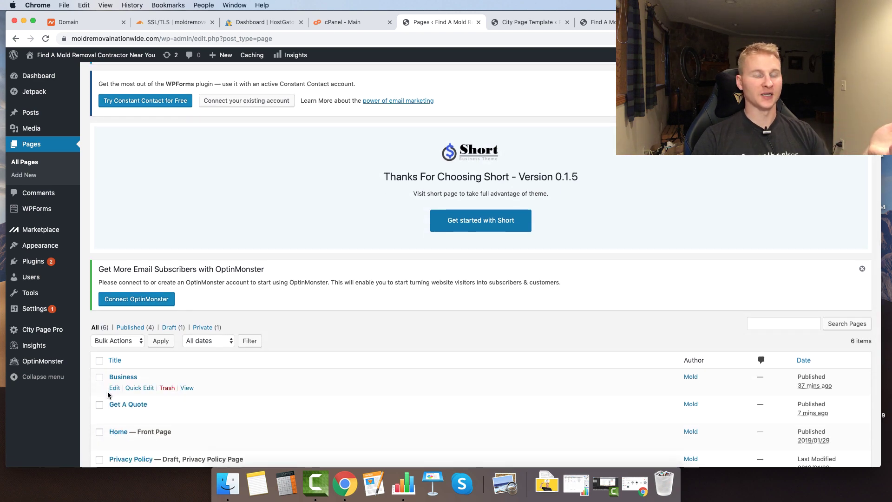
pyautogui.scroll(-2, 113, 403)
pyautogui.click(114, 394)
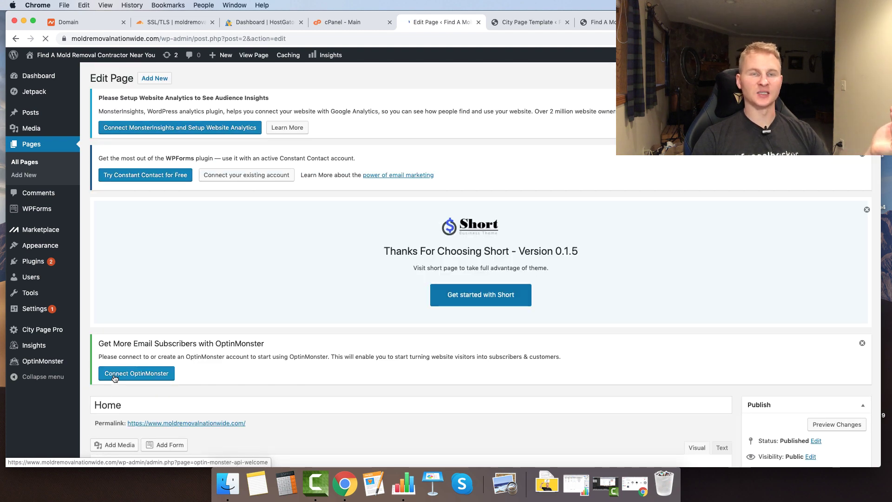
pyautogui.scroll(-2, 114, 378)
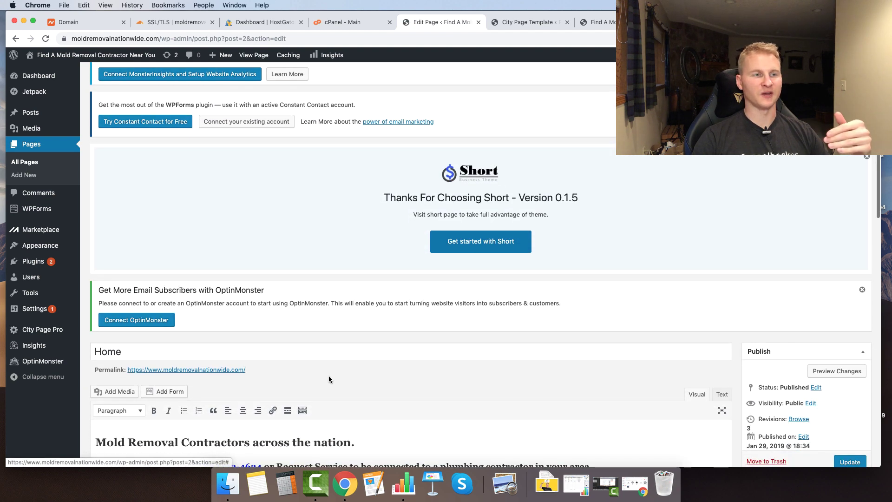
pyautogui.scroll(-8, 325, 380)
pyautogui.moveTo(277, 241); pyautogui.dragTo(344, 241)
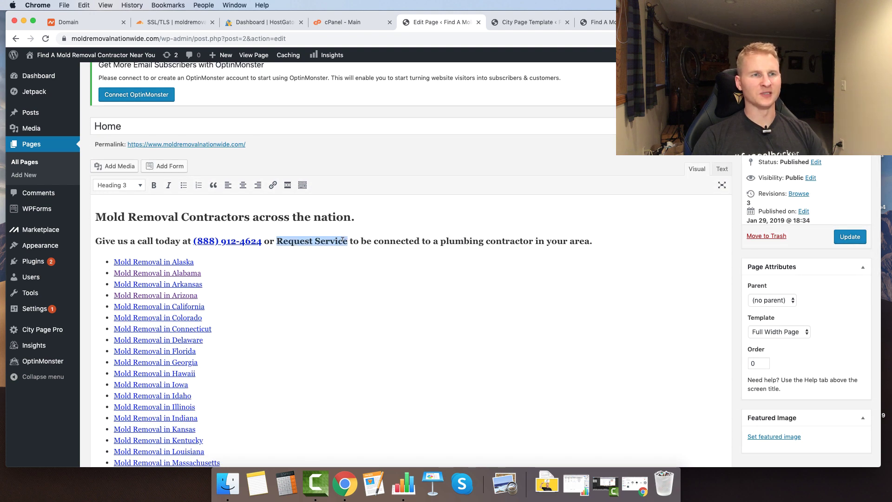
pyautogui.press('super+v')
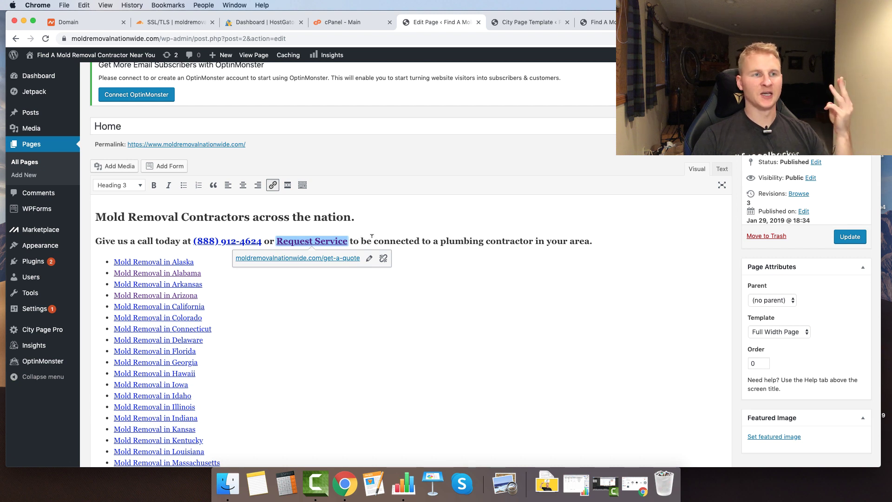
pyautogui.click(373, 239)
pyautogui.click(850, 237)
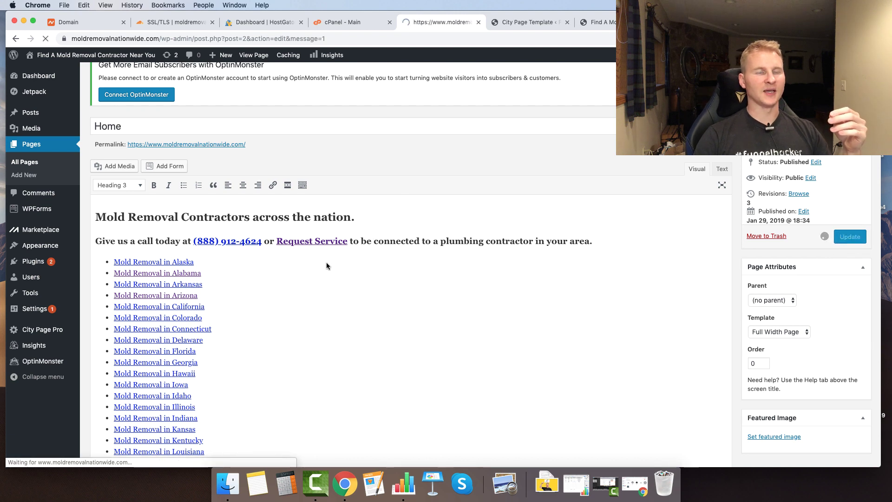
pyautogui.scroll(-2, 182, 242)
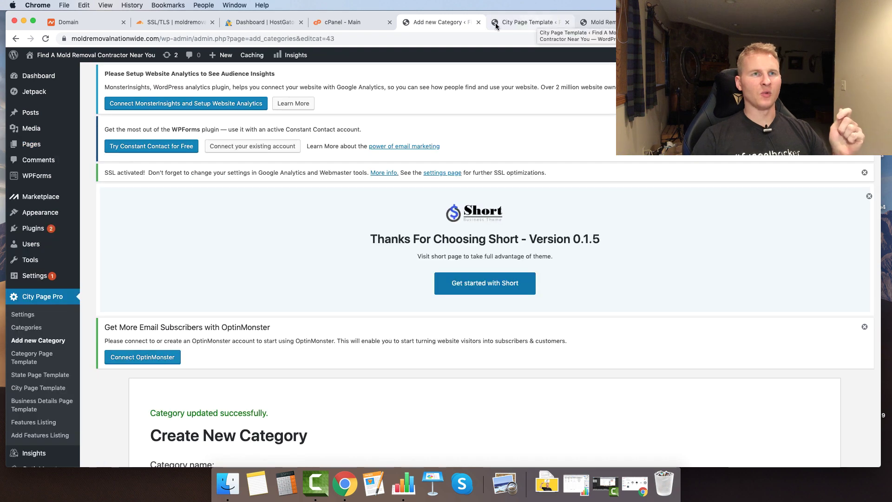
# - Start a new City Page Pro featured business listing
pyautogui.scroll(-3, 170, 215)
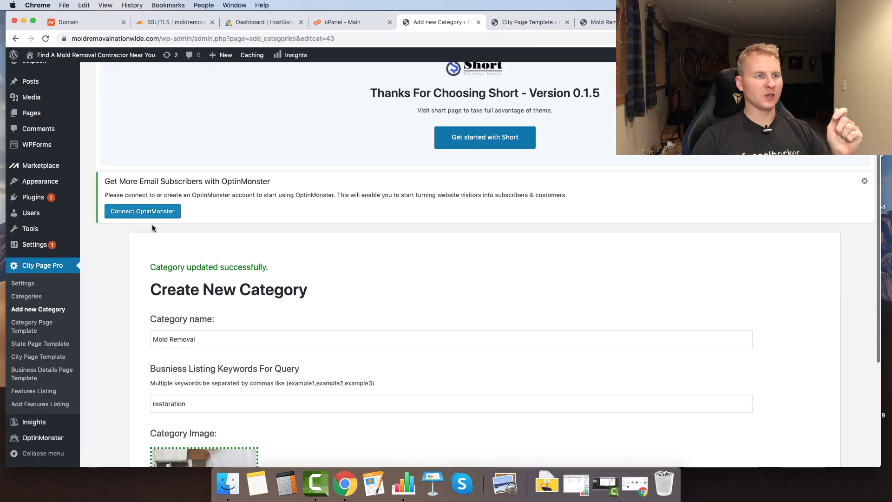
pyautogui.click(32, 393)
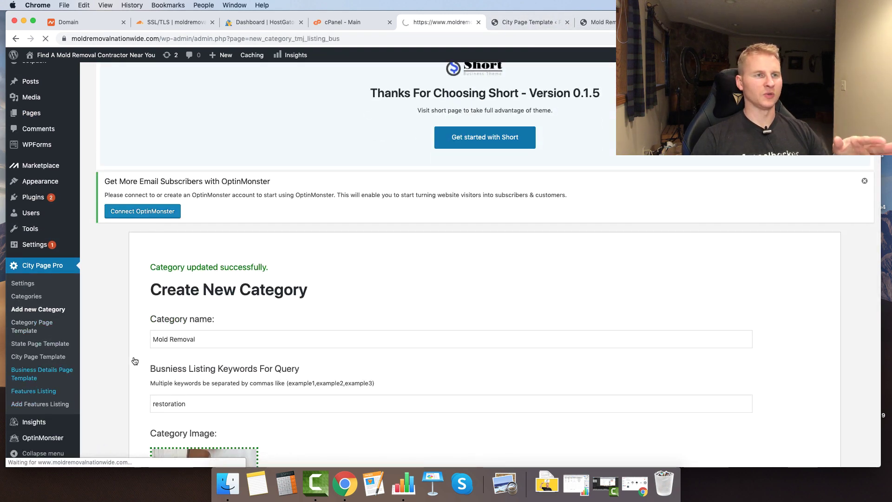
pyautogui.scroll(-2, 149, 352)
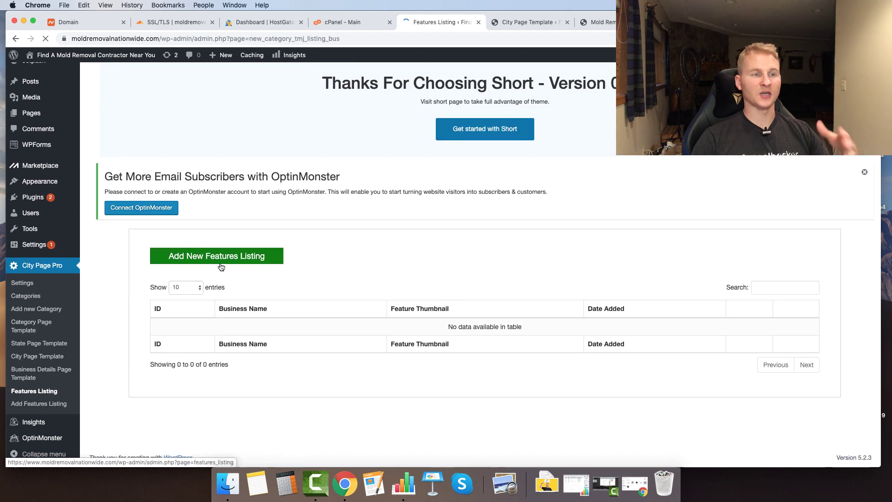
pyautogui.click(241, 261)
# - Enter 'Mold Removal Service Pros' as the name, keep Mold Removal category, and autofill the phone number
pyautogui.scroll(-5, 300, 307)
pyautogui.write('Mold Removal Service Pros')
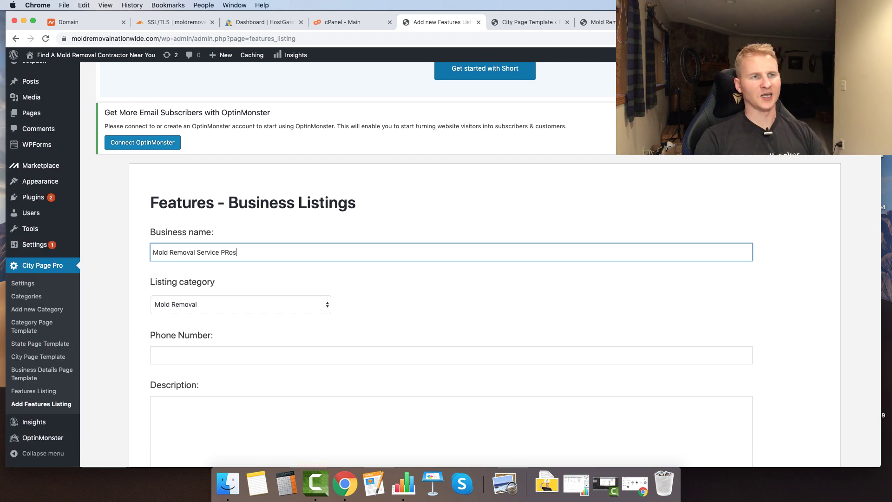
pyautogui.press('Tab')
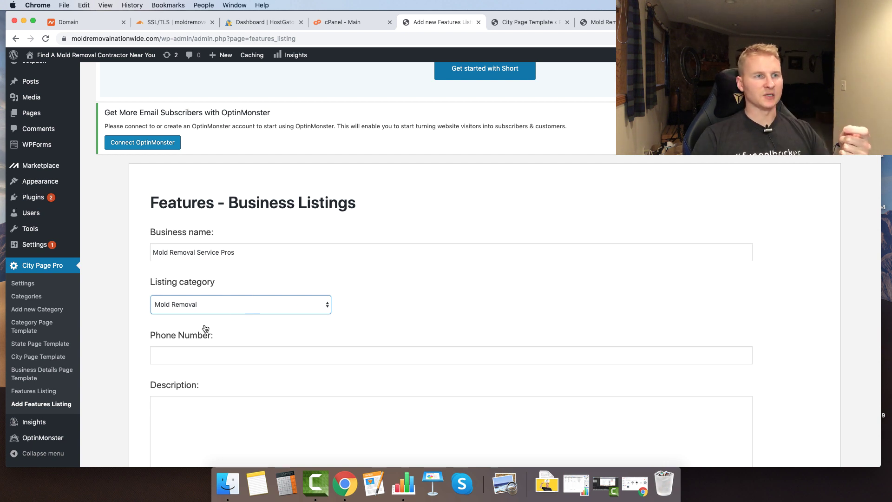
pyautogui.click(227, 362)
pyautogui.click(218, 393)
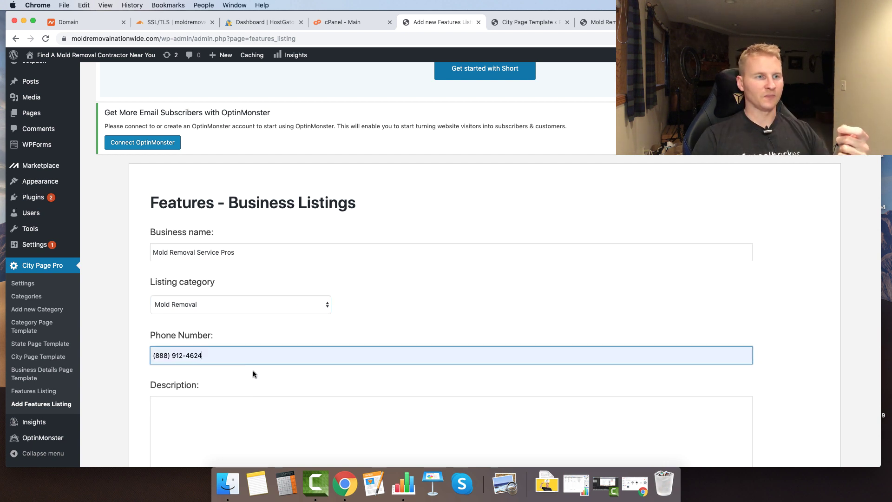
pyautogui.scroll(-5, 186, 353)
pyautogui.click(202, 306)
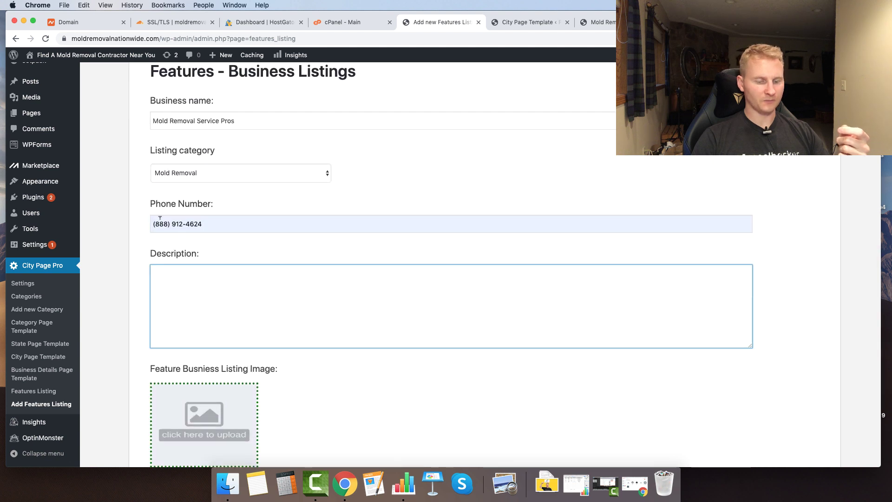
pyautogui.scroll(-2, 181, 371)
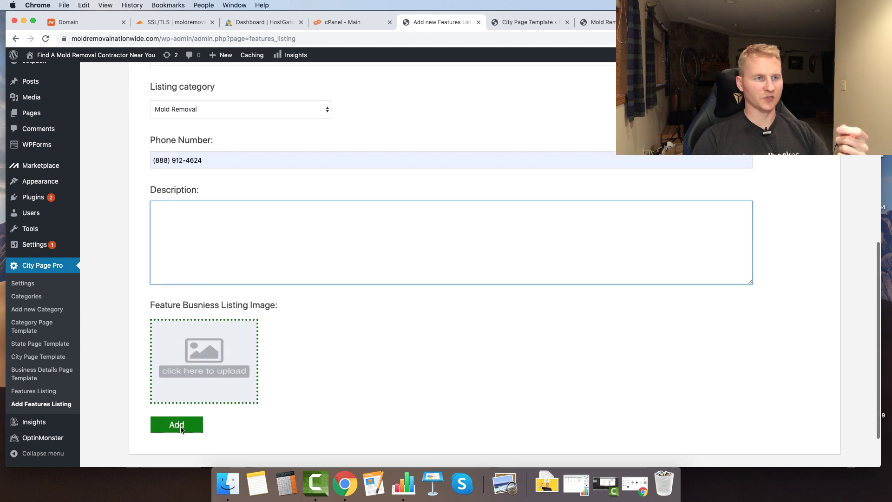
# - Set the contractor image from the Media Library as the listing image
pyautogui.click(184, 366)
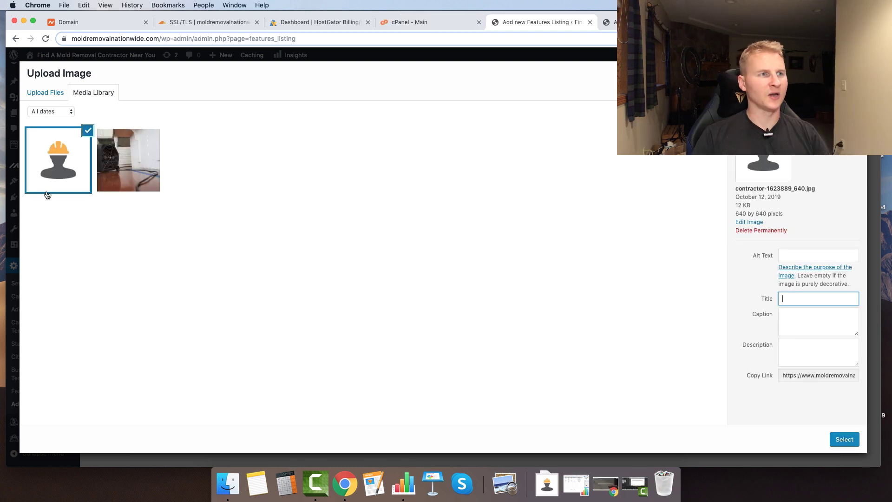
pyautogui.click(40, 174)
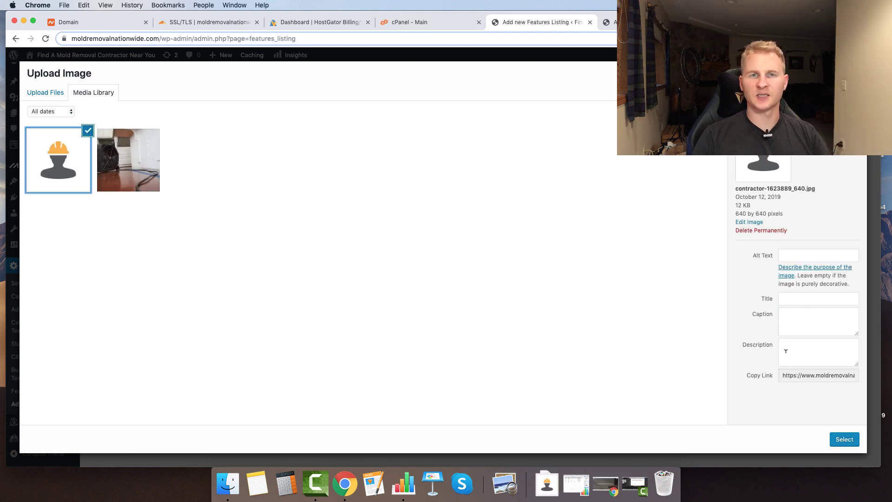
pyautogui.click(842, 441)
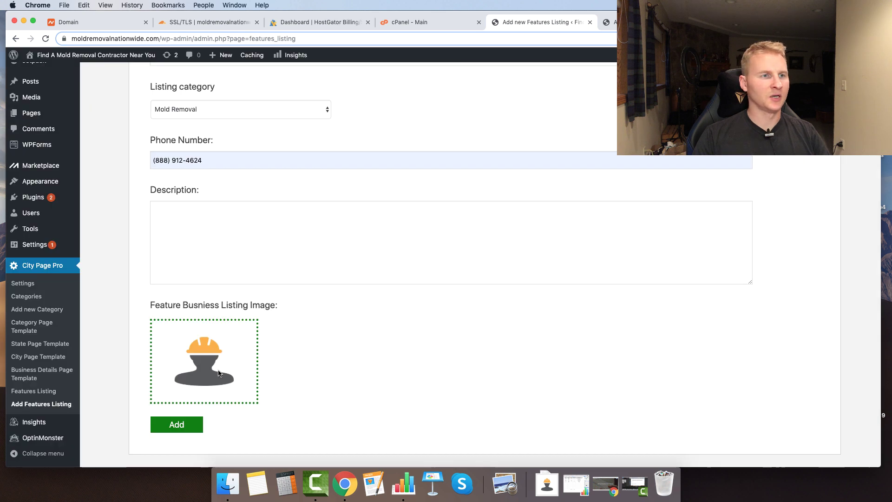
# - Paste the 24/7 mold removal description and add {zip} after {state-short}
pyautogui.click(236, 230)
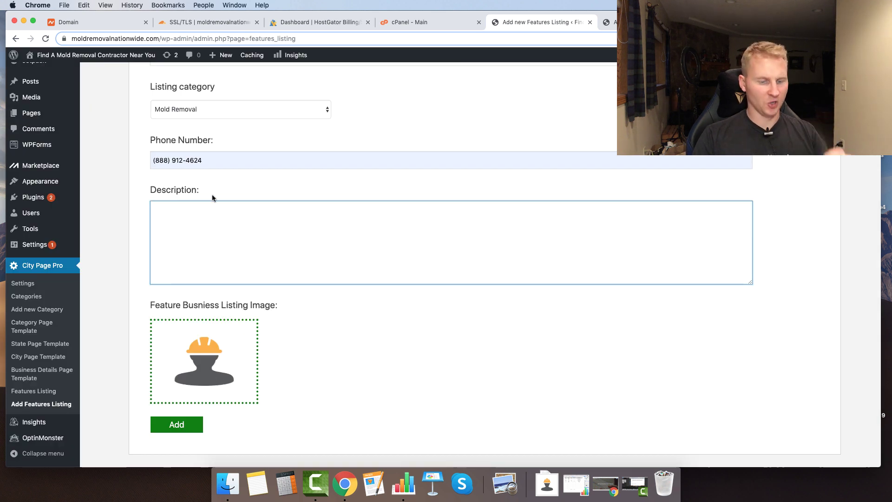
pyautogui.write('Have a mold problem in your home or business property? In need of mold remediation or mold removal in {city}? Give us a call, we are available 24 hours a day, 7 days a week for your {city}, {state-short} emergency mold removal needs.')
pyautogui.scroll(-1, 363, 189)
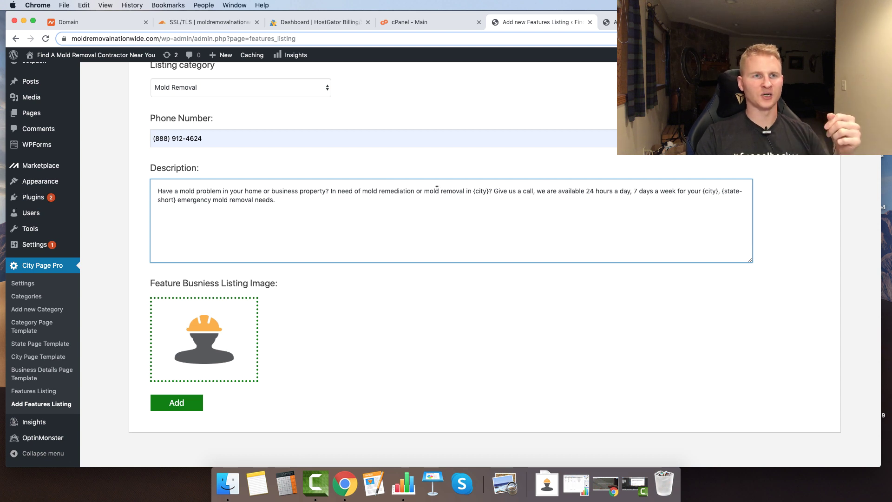
pyautogui.moveTo(473, 191); pyautogui.dragTo(488, 189)
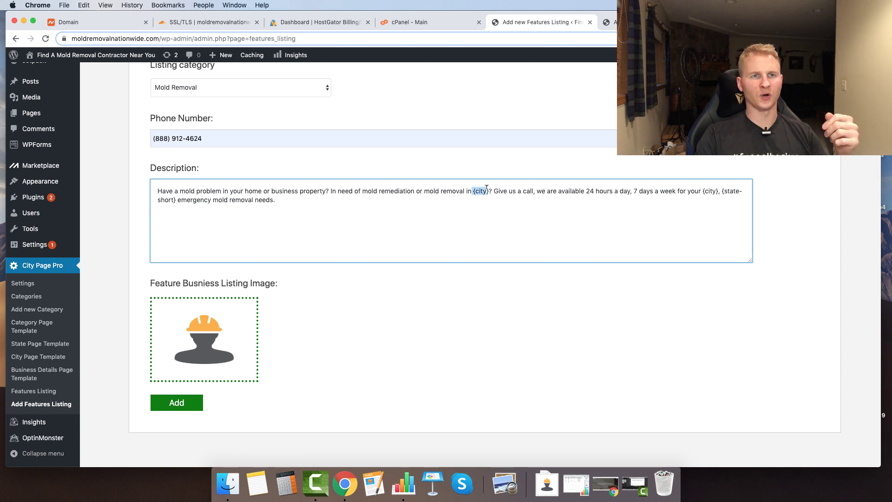
pyautogui.click(584, 181)
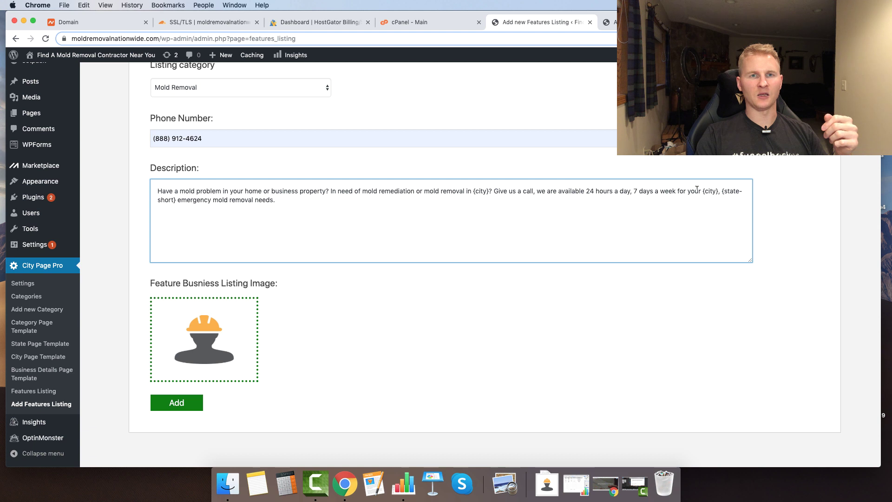
pyautogui.click(176, 198)
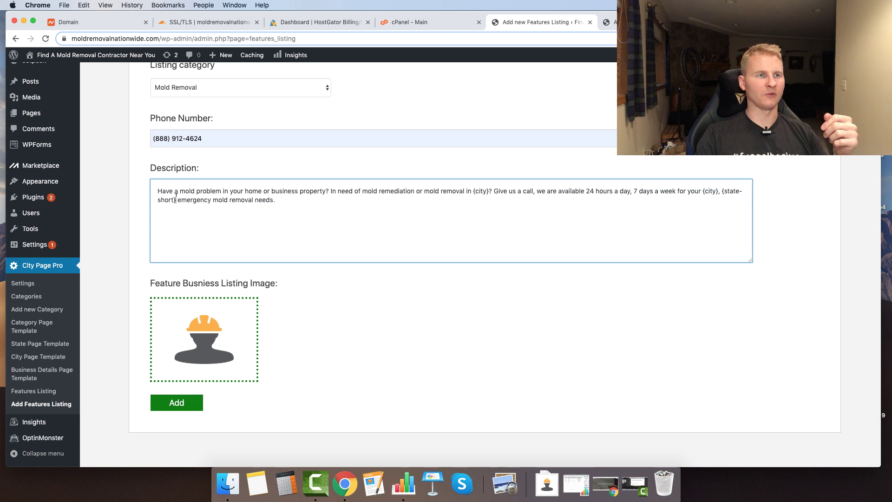
pyautogui.write('{')
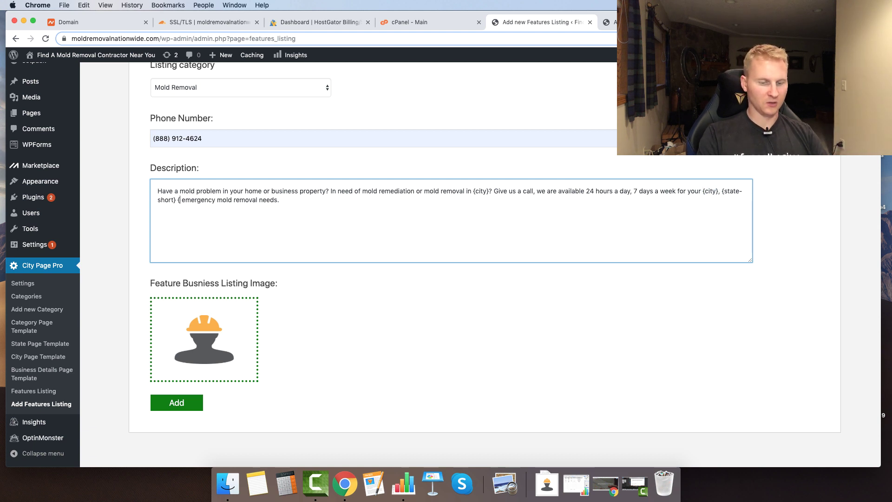
pyautogui.write('zip}')
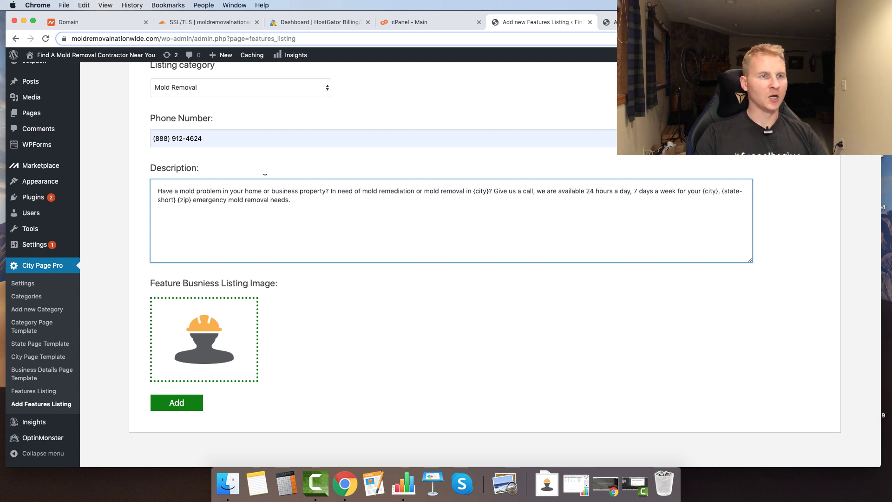
pyautogui.moveTo(258, 198); pyautogui.dragTo(291, 200)
pyautogui.click(293, 200)
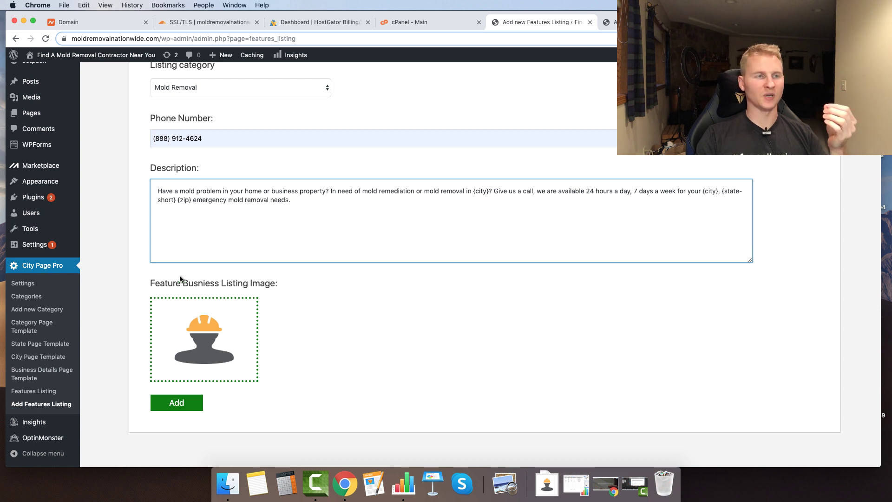
# - Save the Mold Removal Service Pros featured listing and reload the Atlanta page
pyautogui.click(184, 399)
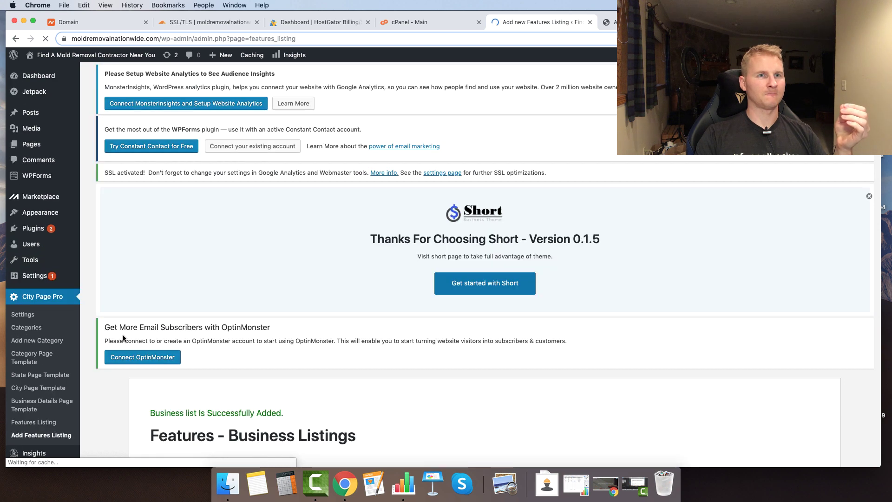
pyautogui.scroll(-5, 139, 316)
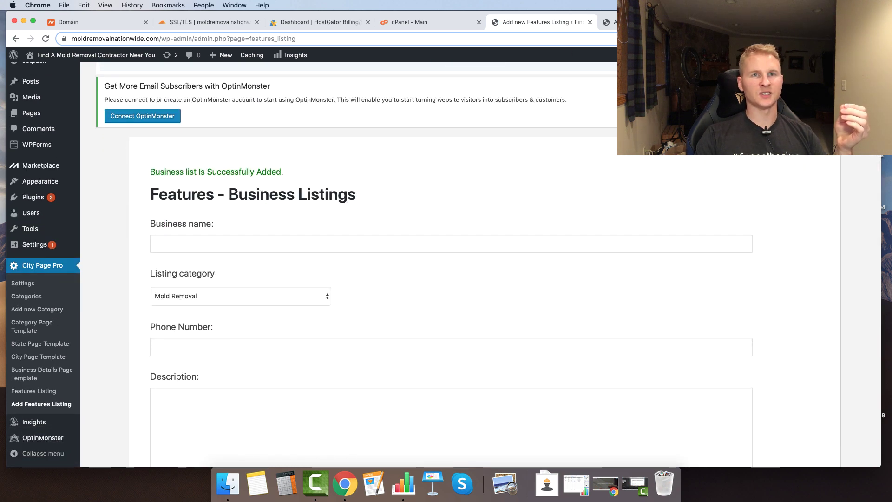
pyautogui.click(762, 21)
pyautogui.press('super+r')
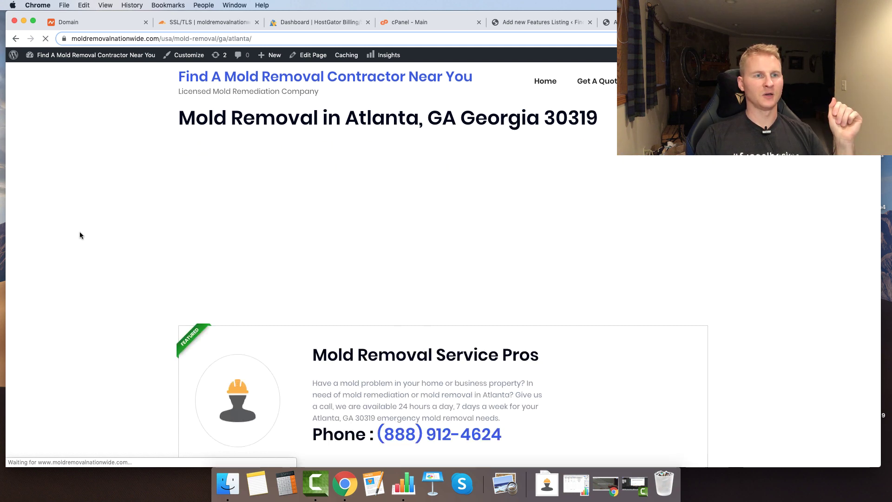
# - Check the featured card on the Atlanta page, highlighting its zip code 30319
pyautogui.scroll(-3, 80, 231)
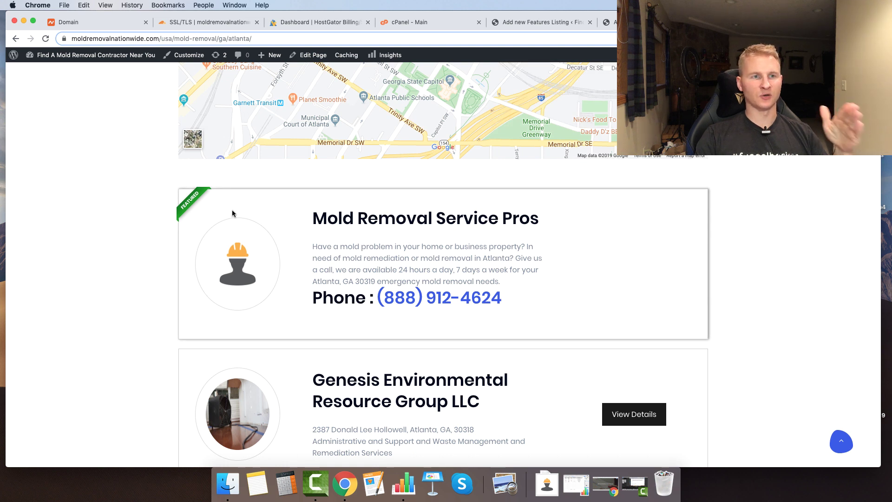
pyautogui.moveTo(355, 282); pyautogui.dragTo(388, 281)
pyautogui.click(551, 23)
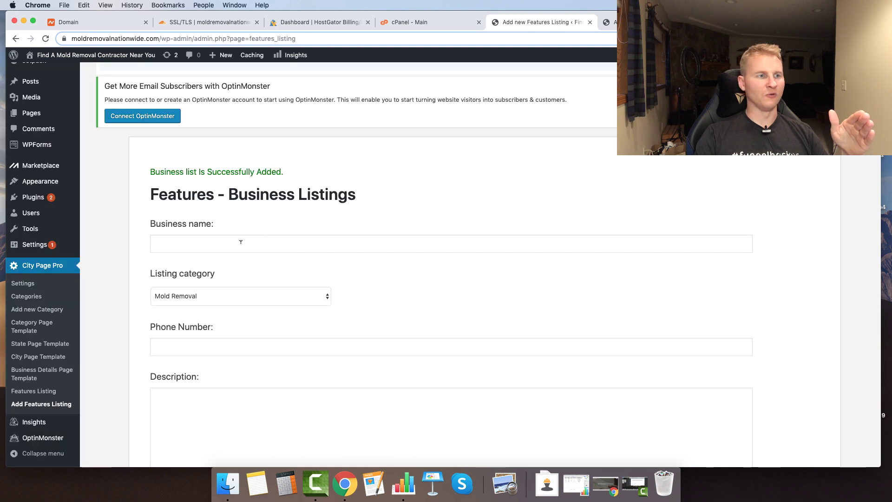
# - Open the Mold Removal Service Pros listing for editing from Features Listing
pyautogui.click(33, 391)
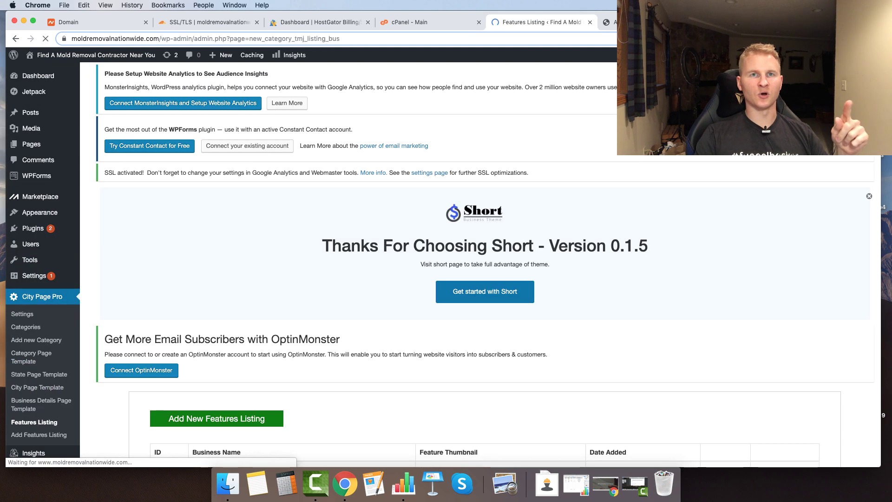
pyautogui.click(634, 22)
pyautogui.scroll(4, 506, 191)
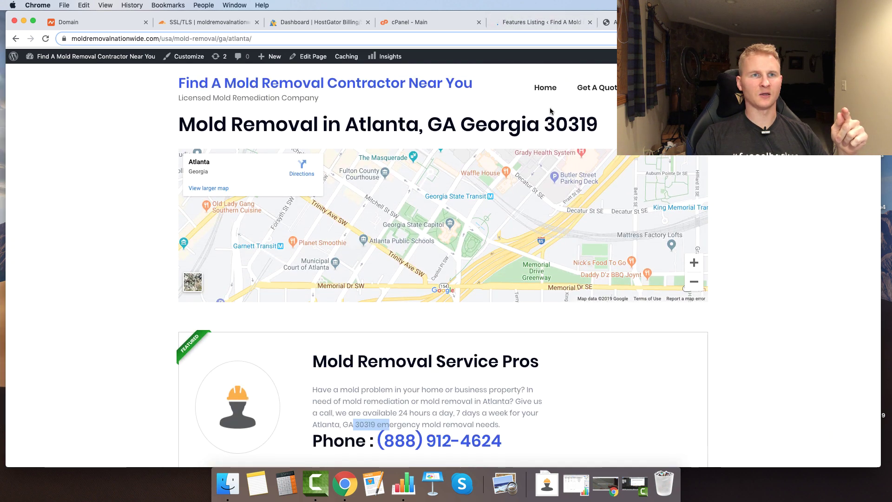
pyautogui.click(542, 27)
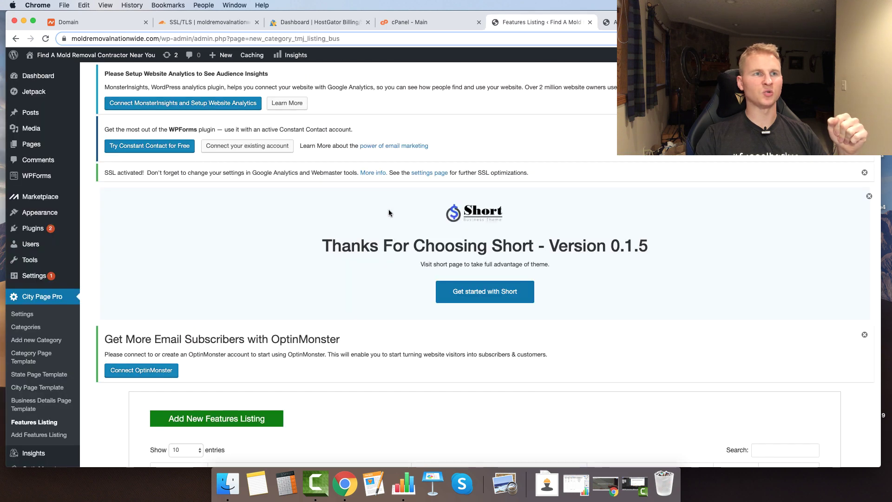
pyautogui.scroll(-5, 732, 288)
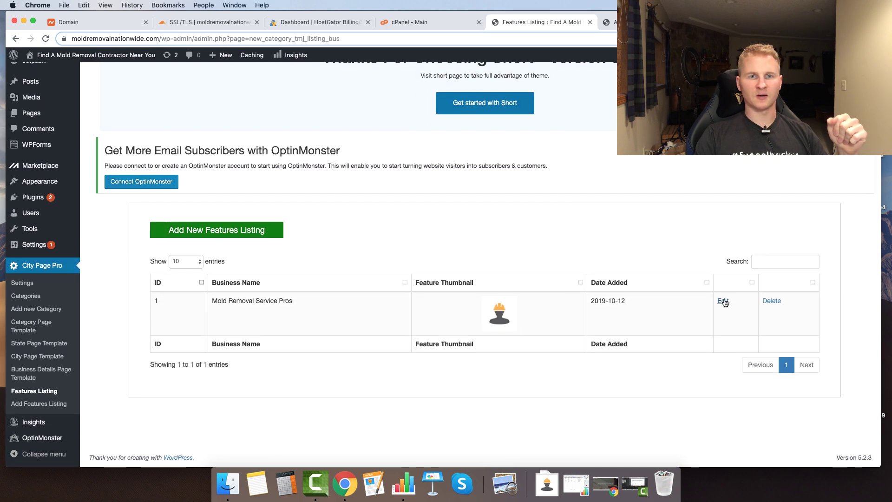
pyautogui.click(722, 300)
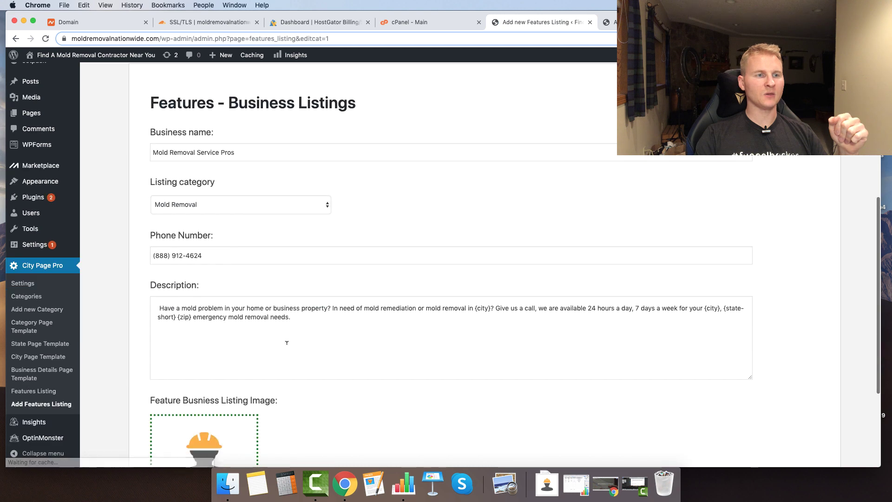
# - Delete {zip} from the description, update the listing, and reload the Atlanta page
pyautogui.scroll(-3, 283, 346)
pyautogui.click(191, 205)
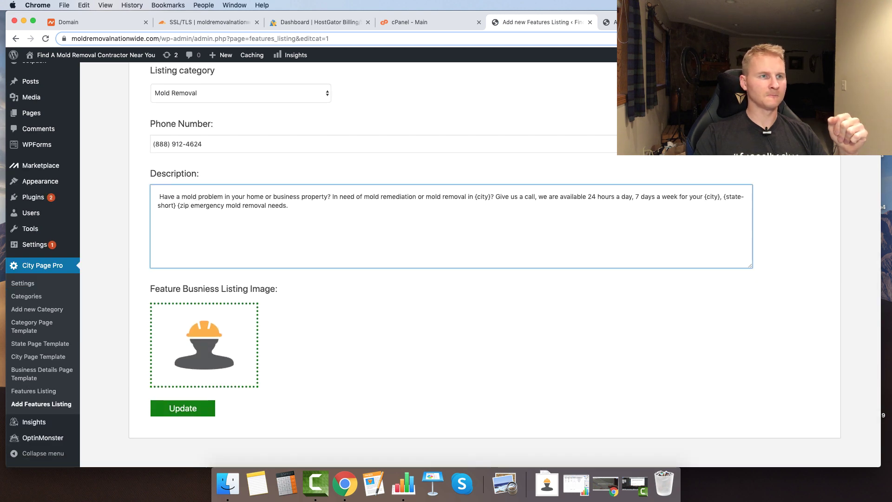
pyautogui.click(183, 408)
pyautogui.hotkey('ctrl', 'Tab')
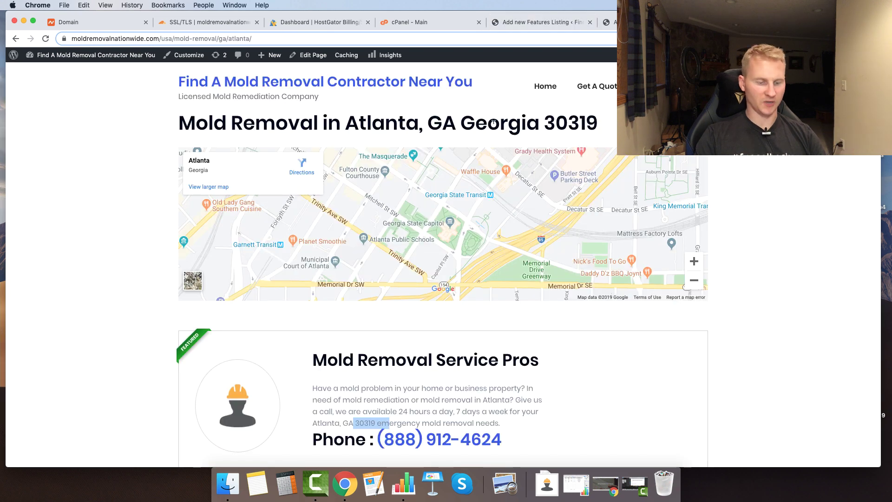
pyautogui.press('super+r')
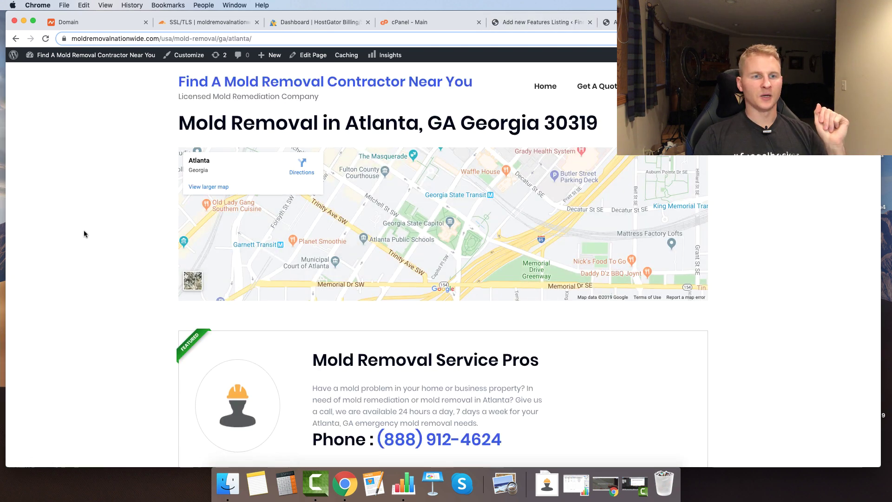
# - Scroll the Atlanta page to confirm the listing text no longer shows the zip code
pyautogui.scroll(-1, 83, 230)
pyautogui.scroll(-2, 84, 230)
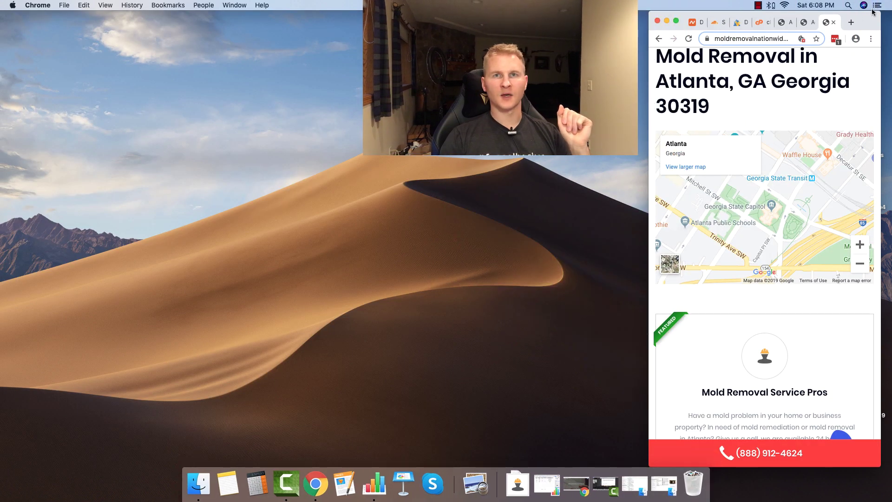
pyautogui.moveTo(865, 23); pyautogui.dragTo(860, 23)
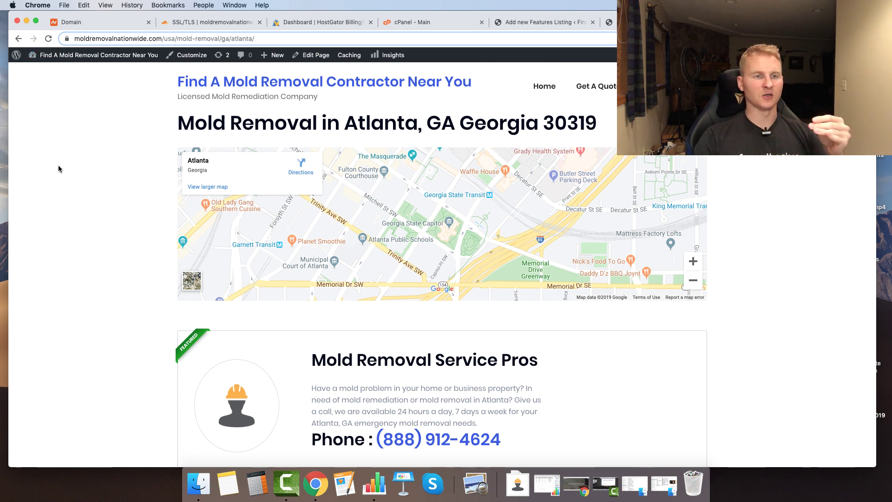
pyautogui.scroll(-2, 32, 279)
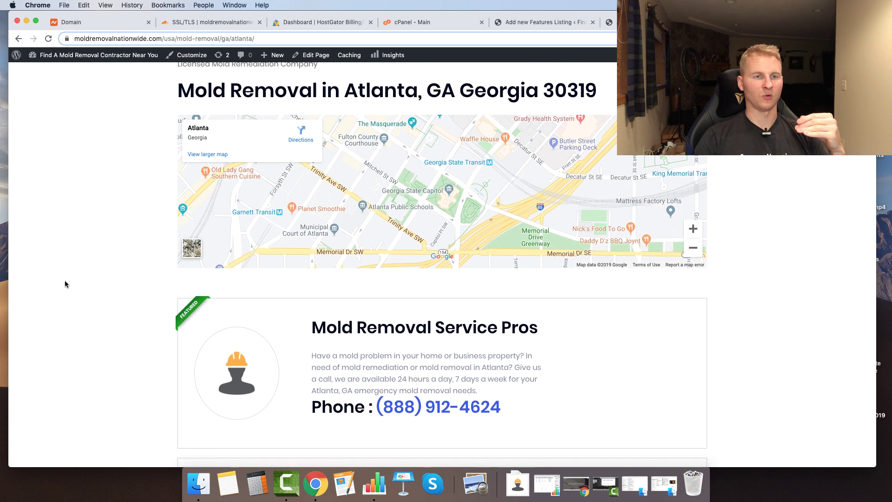
pyautogui.scroll(-5, 120, 187)
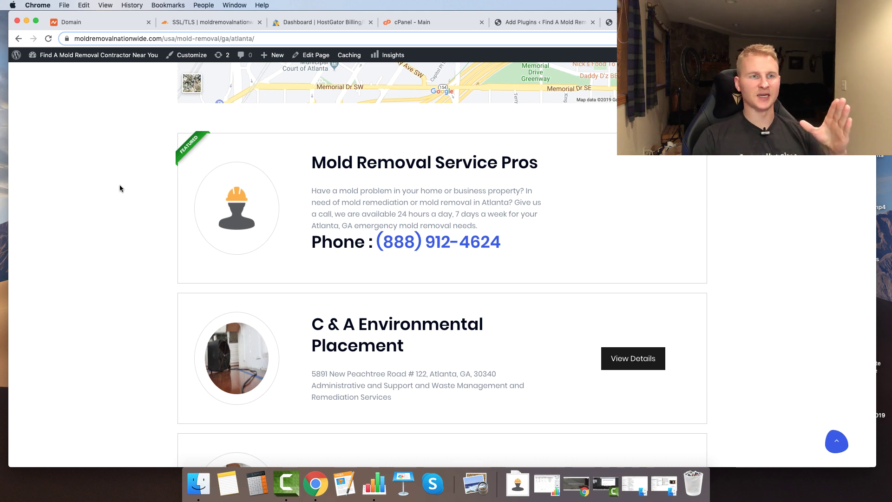
pyautogui.scroll(6, 190, 259)
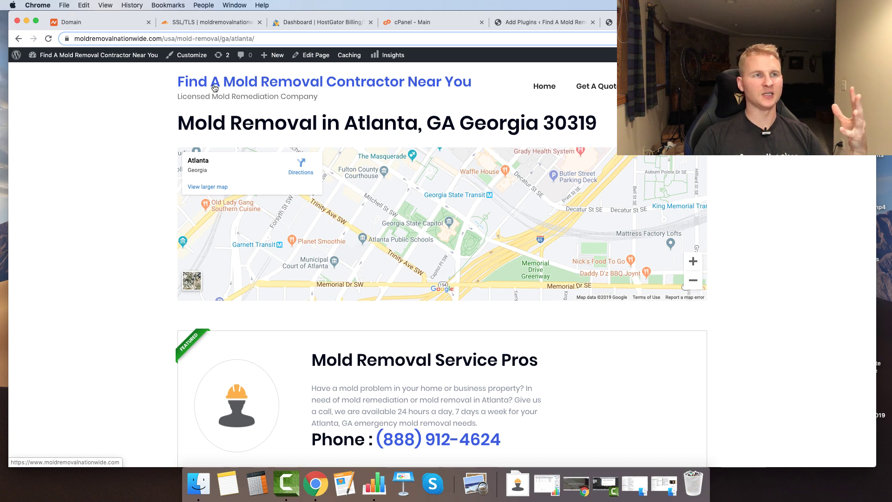
pyautogui.scroll(-5, 129, 226)
pyautogui.scroll(5, 130, 227)
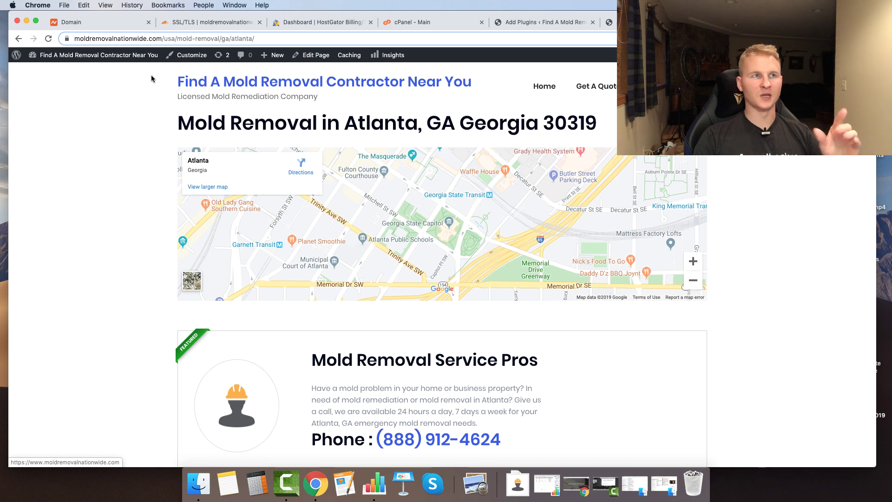
# - Preview the Atlanta page in a narrow mobile-width window, then go to the site's home page
pyautogui.moveTo(10, 12); pyautogui.dragTo(644, 12)
pyautogui.scroll(-3, 701, 308)
pyautogui.scroll(3, 700, 308)
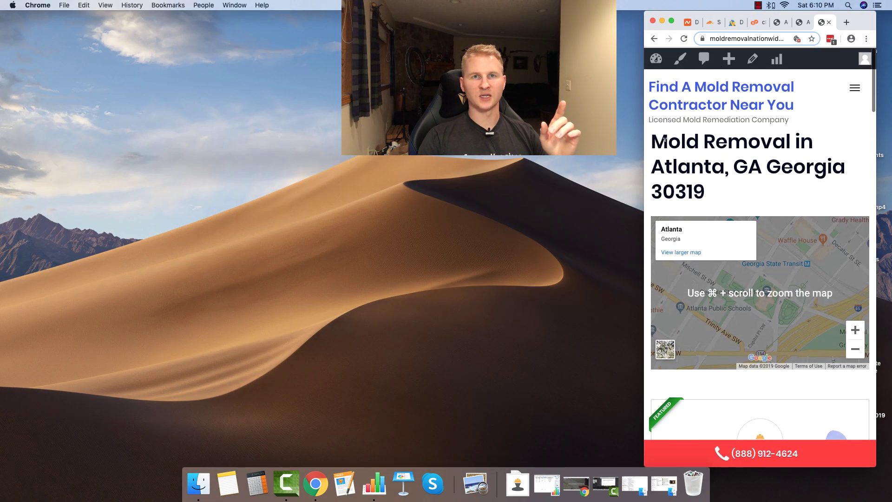
pyautogui.scroll(-3, 701, 308)
pyautogui.scroll(3, 744, 233)
pyautogui.scroll(-5, 736, 320)
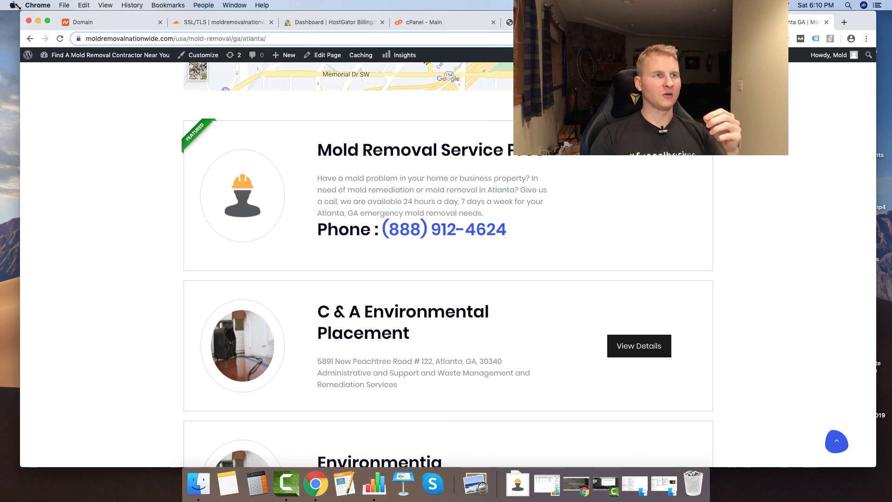
pyautogui.scroll(5, 96, 100)
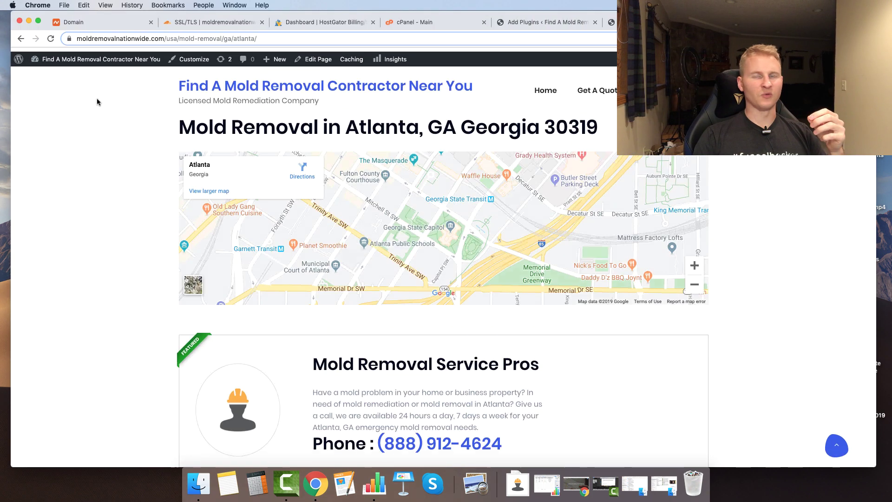
pyautogui.moveTo(124, 65)
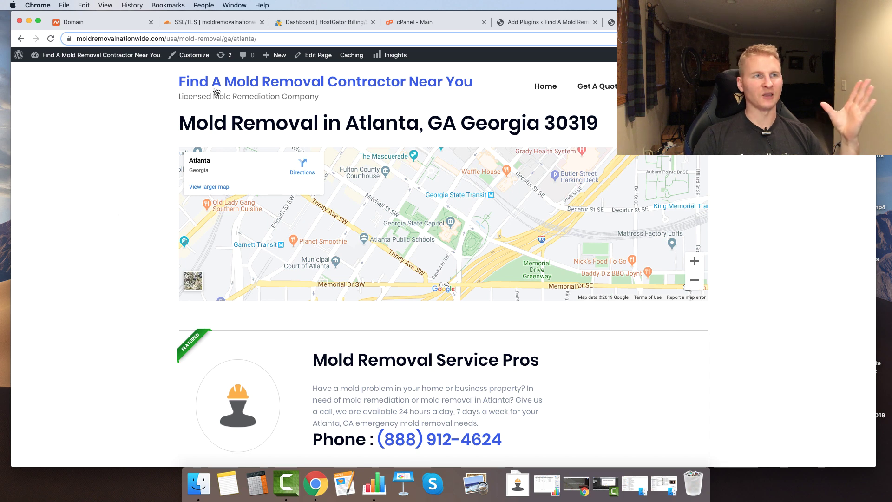
pyautogui.click(251, 82)
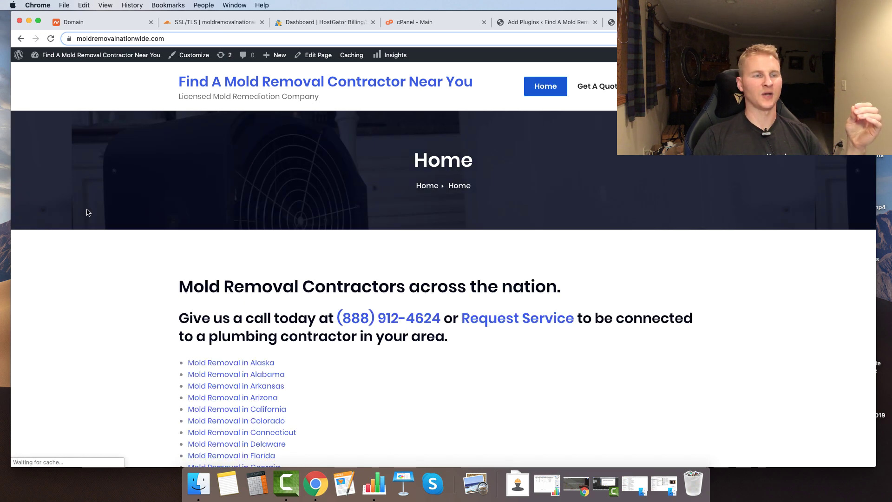
# - Open the Carbondale page from the Mold Removal in Illinois directory
pyautogui.scroll(-5, 233, 316)
pyautogui.click(234, 289)
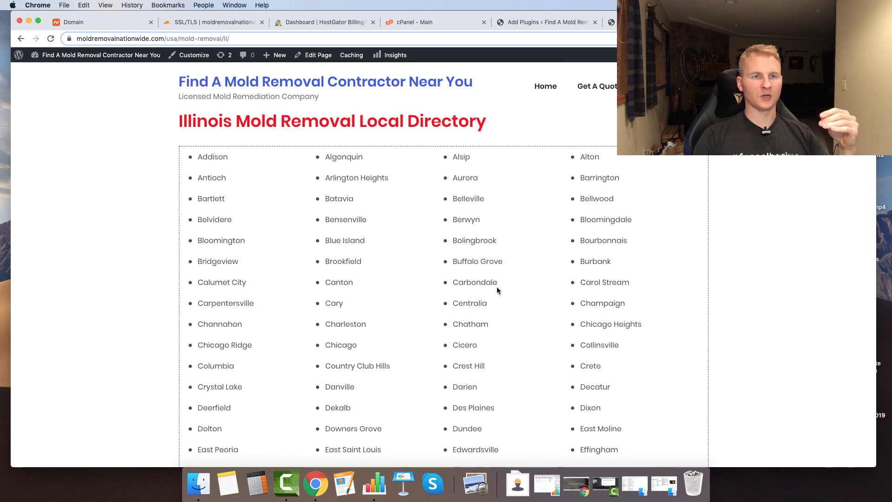
pyautogui.click(465, 283)
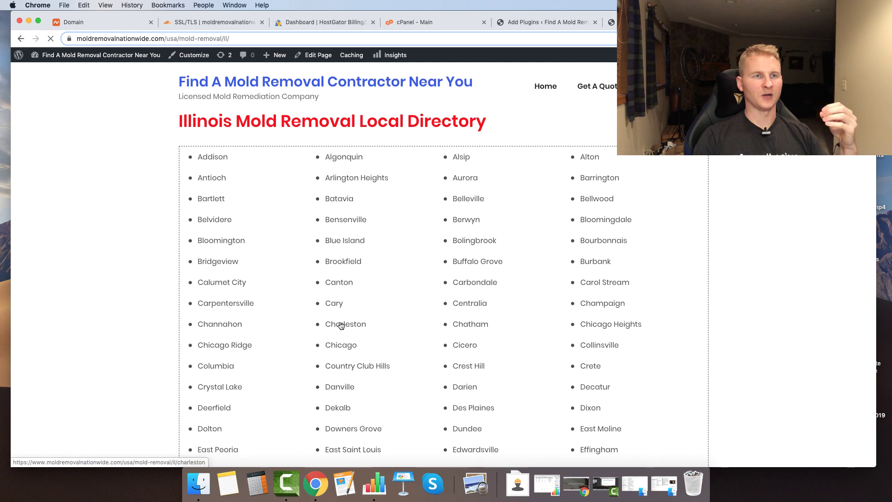
# - Review Carbondale's featured listing, then go back and return to Add Plugins
pyautogui.scroll(-1, 340, 320)
pyautogui.scroll(-4, 340, 320)
pyautogui.scroll(4, 339, 323)
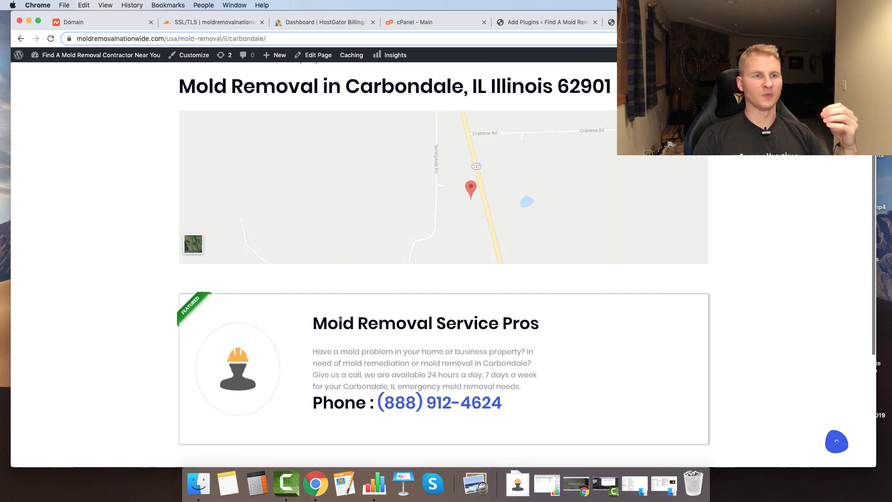
pyautogui.scroll(1, 227, 339)
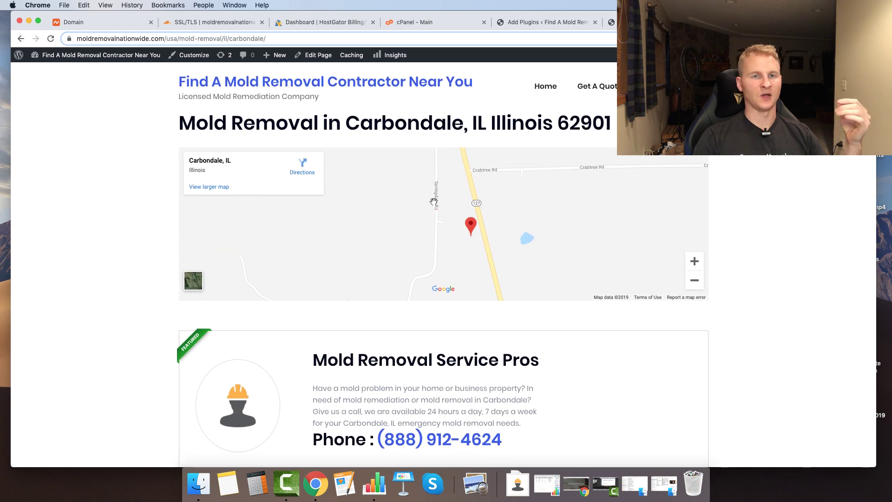
pyautogui.press('super+Left')
pyautogui.press('super+Left')
pyautogui.press('super+w')
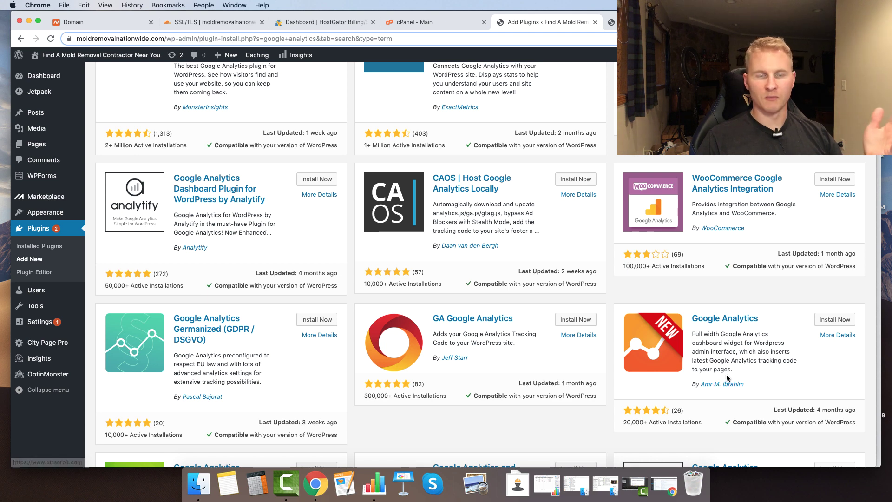
# - Install and activate the Google Analytics dashboard plugin, then scroll to its Express Setup panel
pyautogui.click(834, 321)
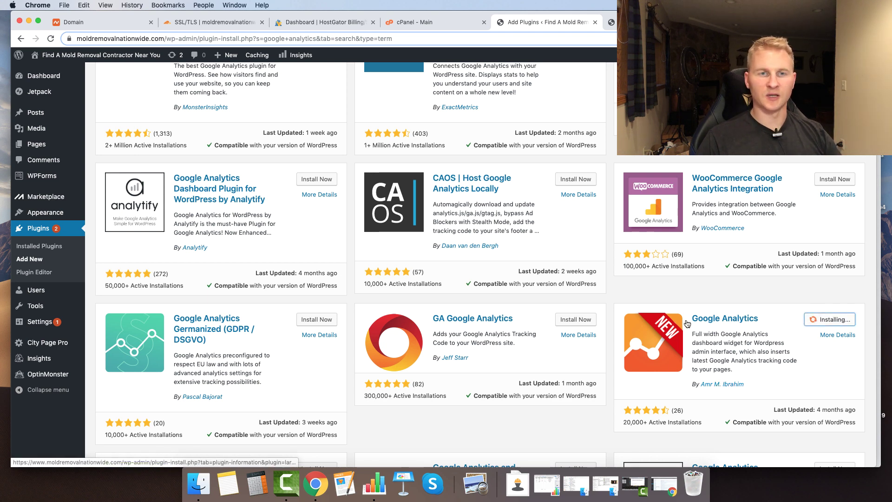
pyautogui.click(840, 320)
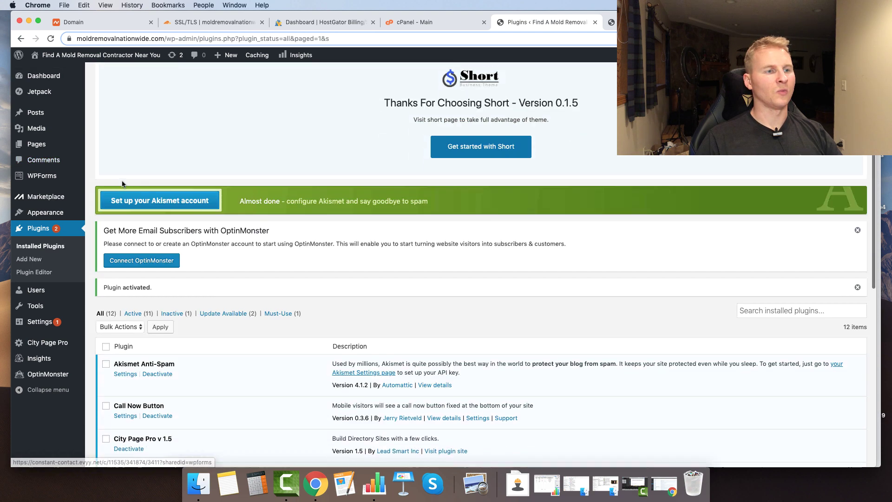
pyautogui.scroll(-6, 123, 184)
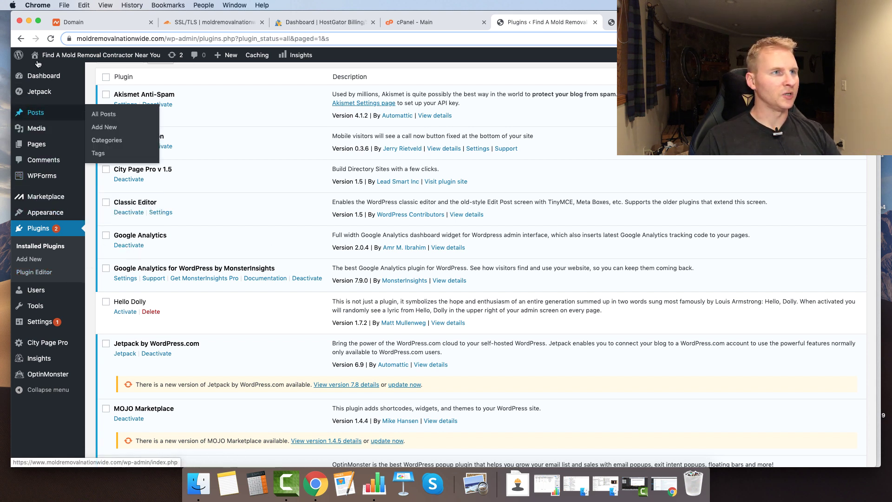
pyautogui.moveTo(41, 70)
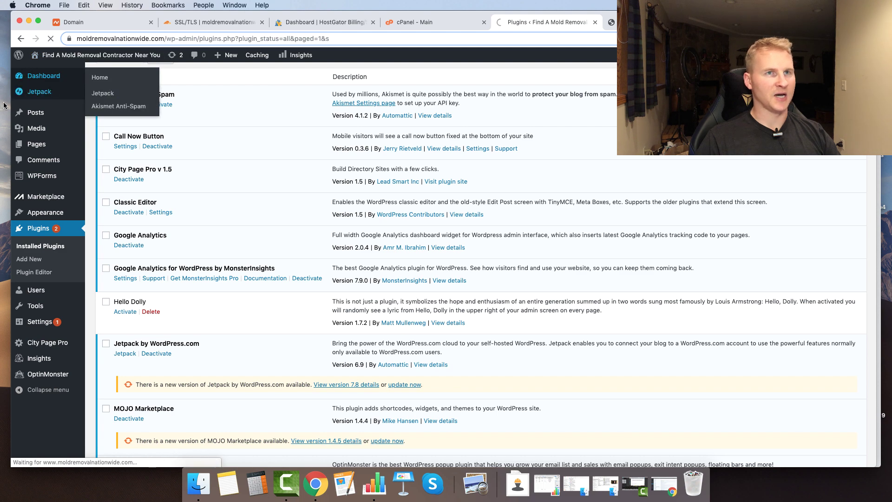
pyautogui.scroll(-5, 144, 229)
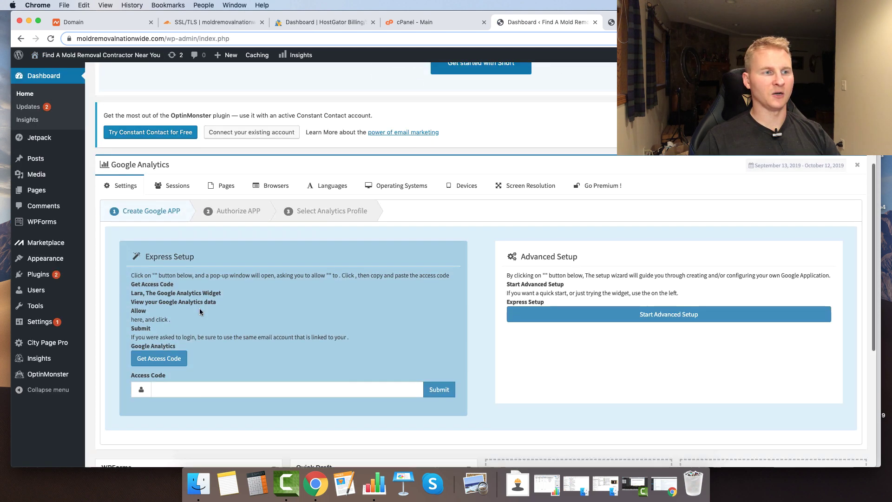
pyautogui.scroll(-3, 224, 295)
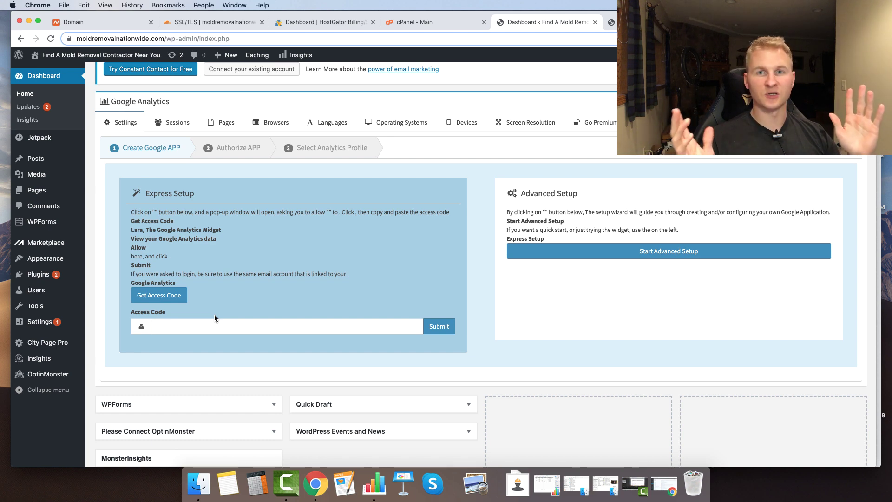
# - In Google Analytics, name the new account Mold Removal and continue
pyautogui.hotkey('ctrl', 'Up')
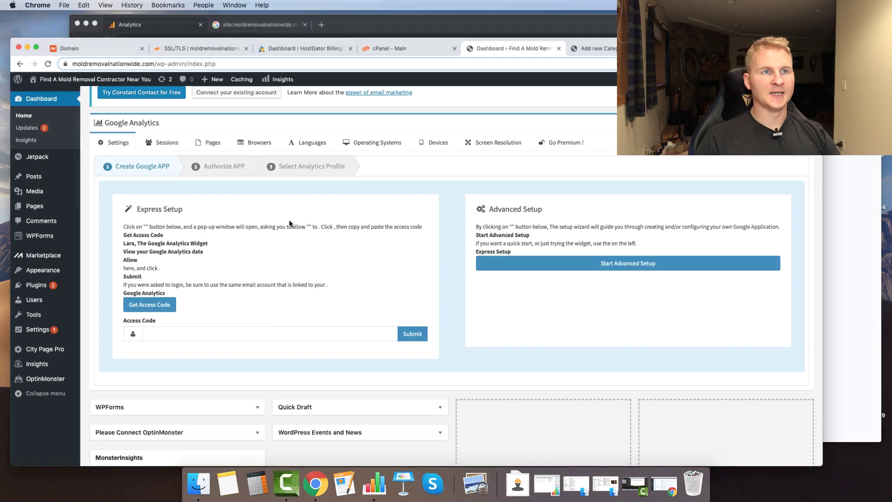
pyautogui.click(607, 130)
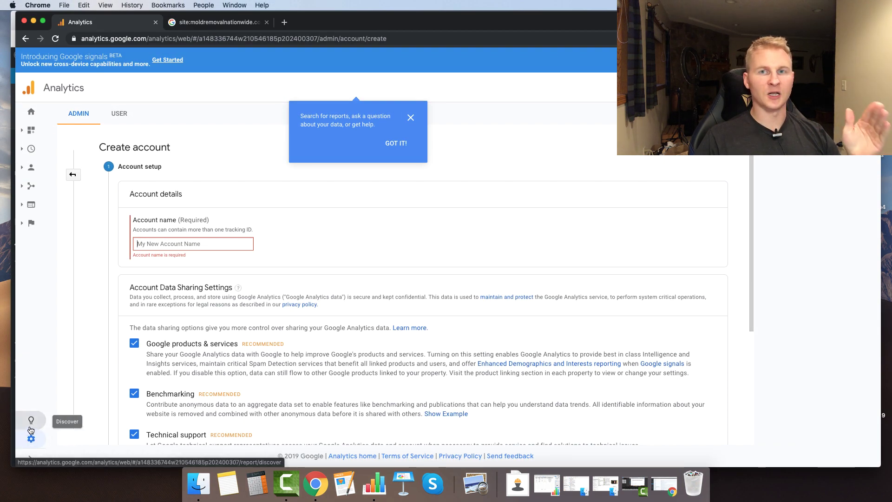
pyautogui.click(185, 243)
pyautogui.write('Mold Removal')
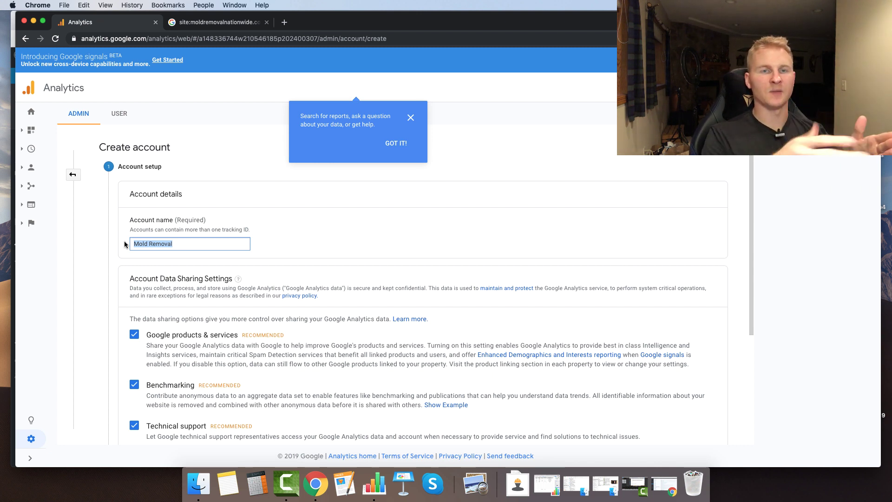
pyautogui.scroll(-5, 213, 319)
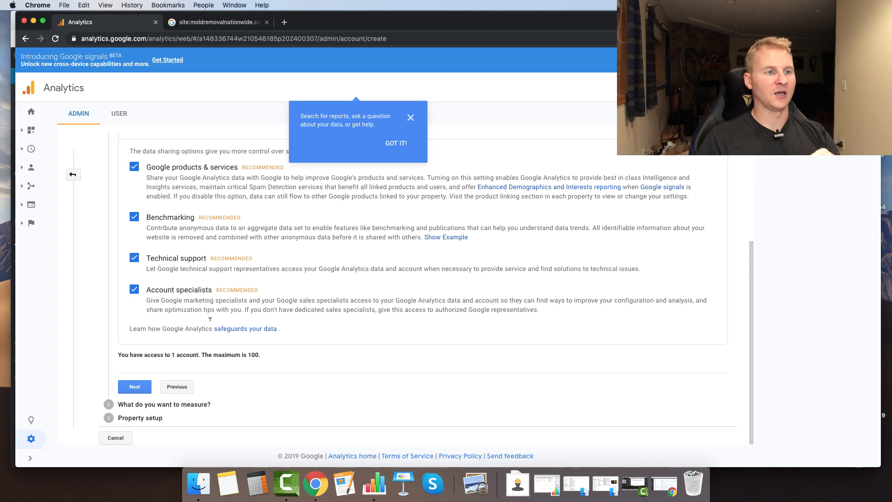
pyautogui.click(135, 389)
pyautogui.scroll(1, 167, 364)
pyautogui.scroll(-2, 167, 357)
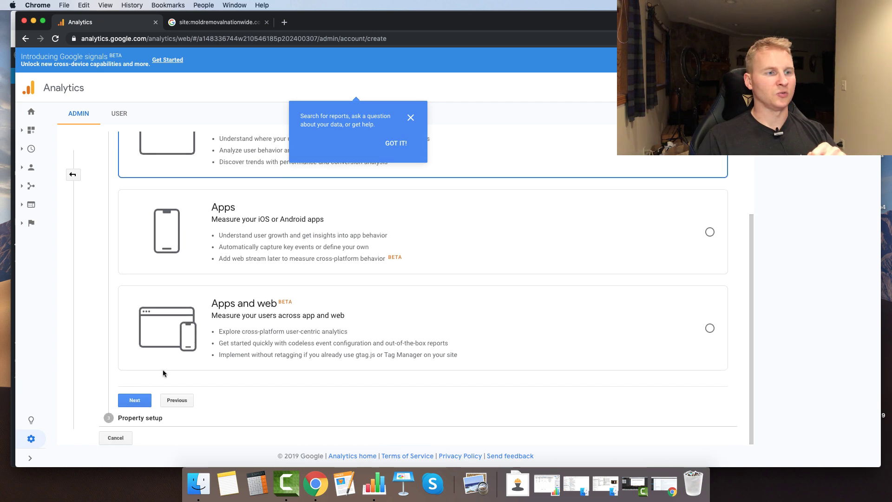
pyautogui.click(141, 401)
pyautogui.write('Mold Removal Nationwide')
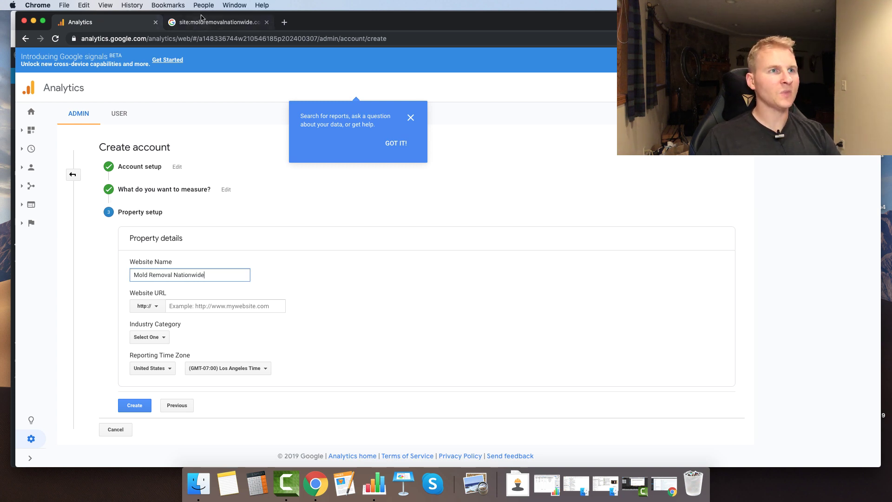
pyautogui.click(196, 21)
pyautogui.moveTo(201, 67); pyautogui.dragTo(141, 68)
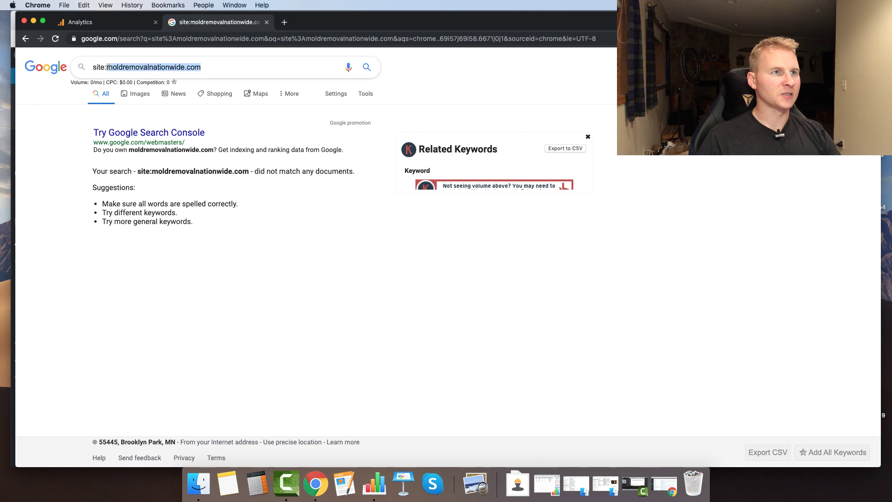
pyautogui.click(111, 27)
pyautogui.click(147, 306)
pyautogui.click(142, 337)
pyautogui.click(189, 305)
pyautogui.write('www.moldremovalnationwide.com')
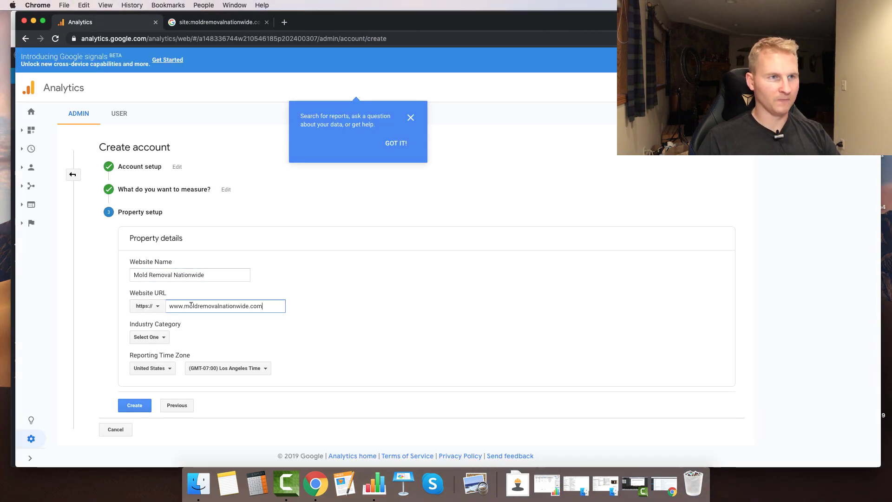
# - Set the industry to Home and Garden and the reporting time zone to Chicago
pyautogui.click(149, 337)
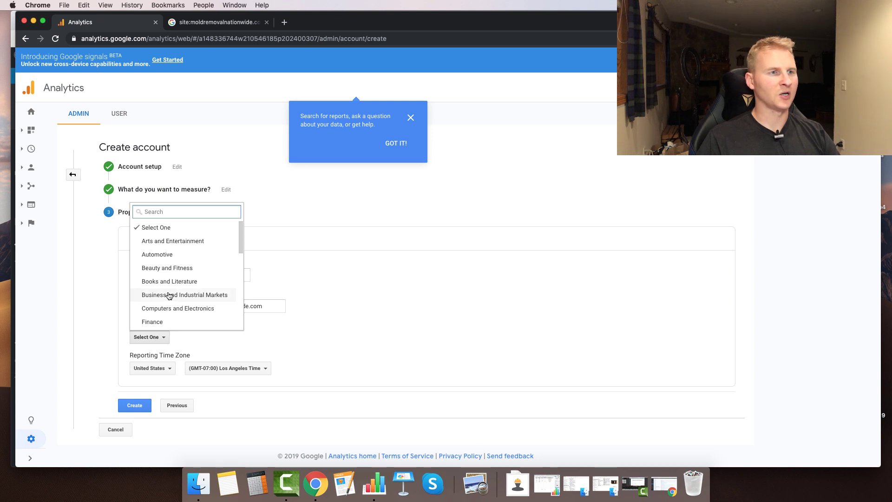
pyautogui.write('hom')
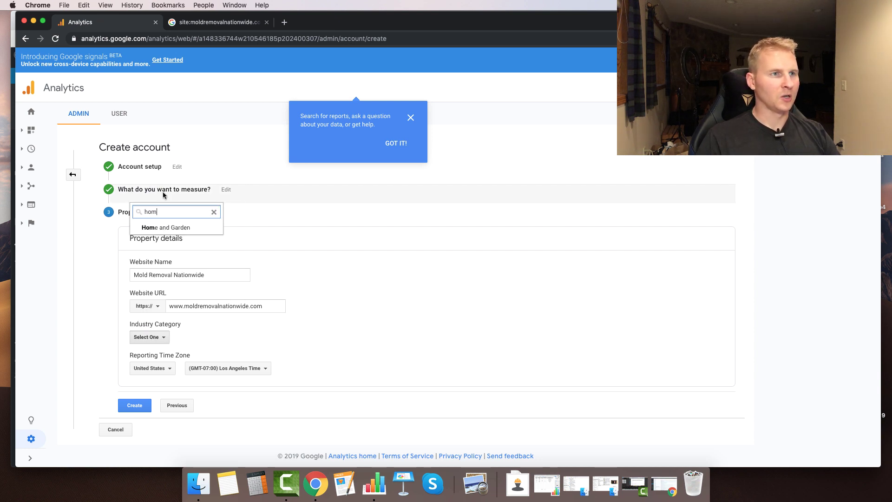
pyautogui.click(164, 227)
pyautogui.click(211, 369)
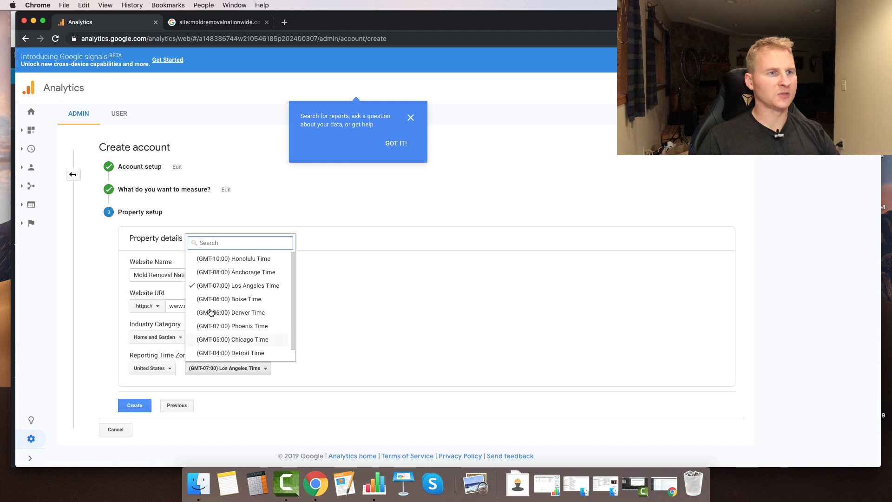
pyautogui.click(213, 338)
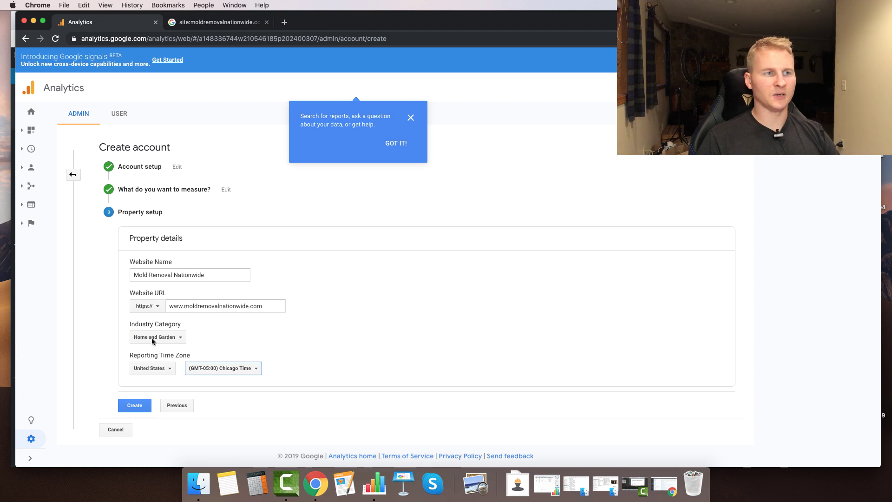
# - Create the account and property and accept the data processing and protection terms
pyautogui.click(147, 401)
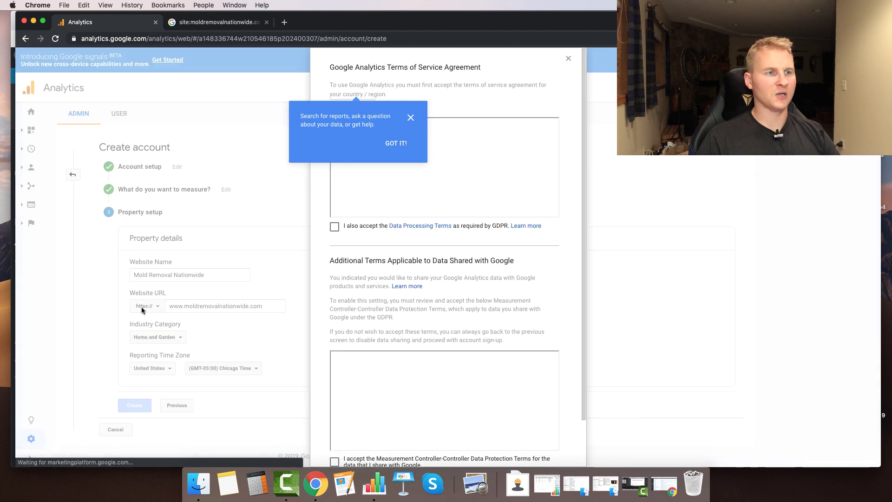
pyautogui.click(334, 226)
pyautogui.scroll(-5, 333, 380)
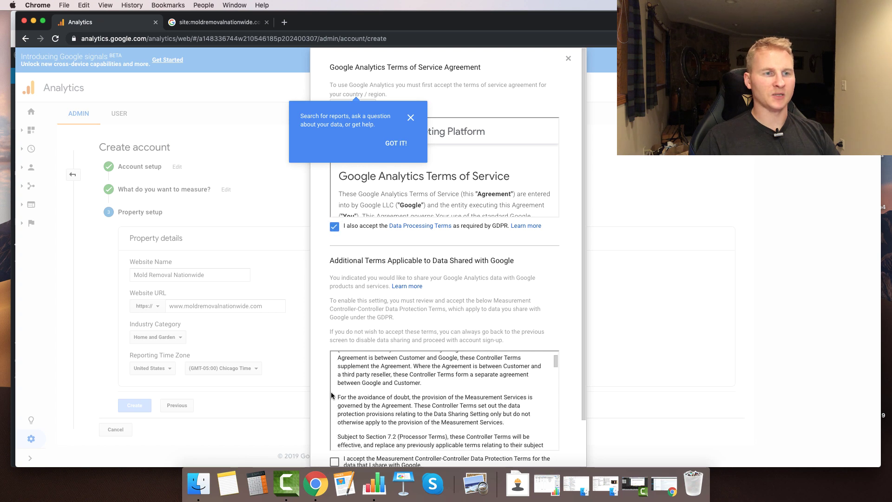
pyautogui.click(335, 462)
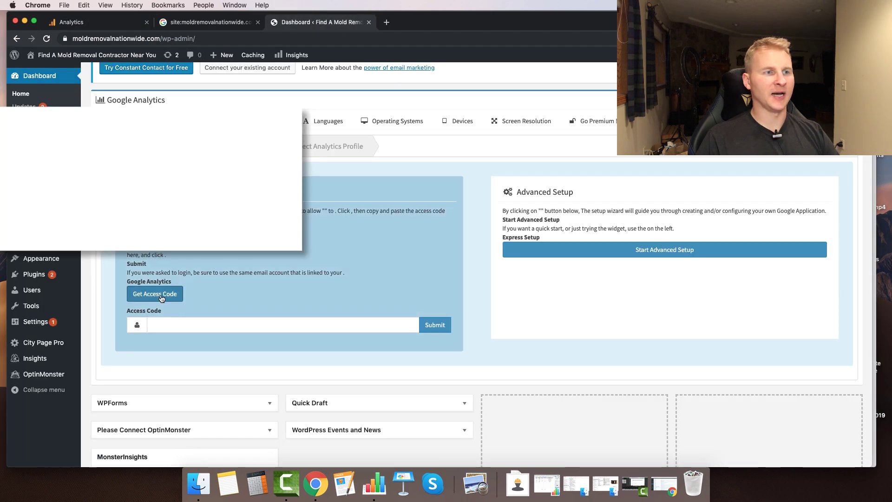
pyautogui.click(161, 298)
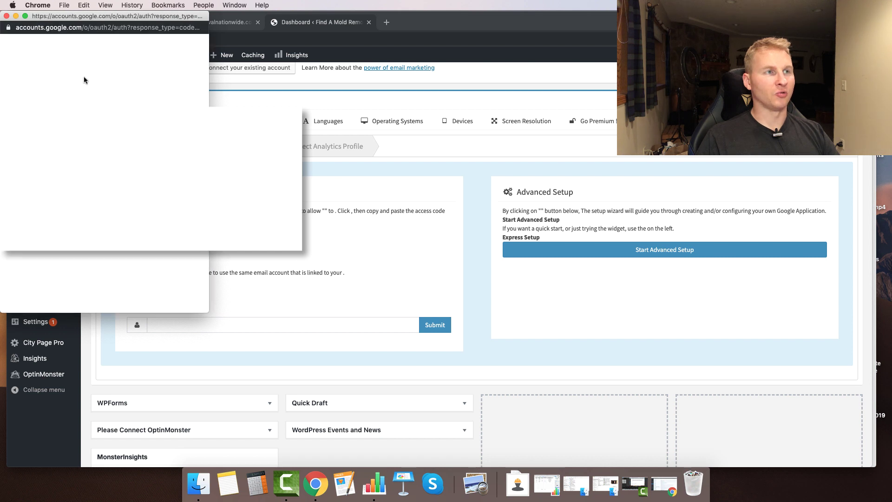
# - Authorise the Google account and submit the access code in the Analytics widget
pyautogui.click(104, 135)
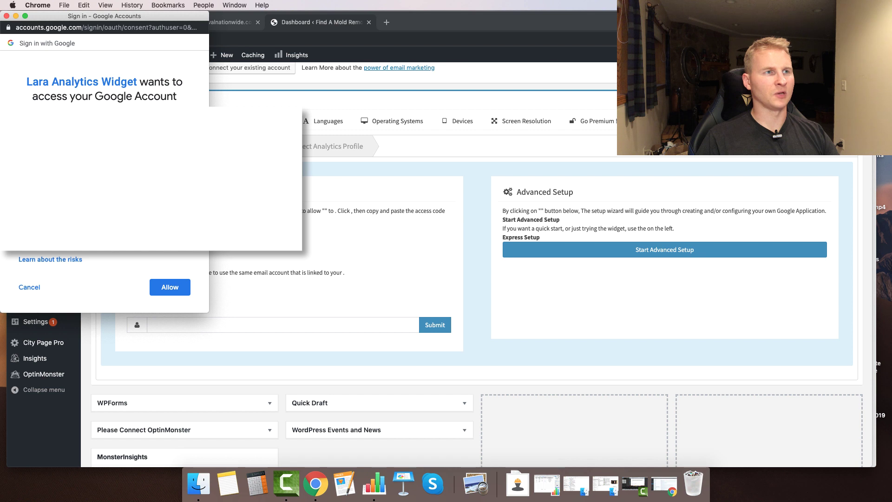
pyautogui.click(169, 287)
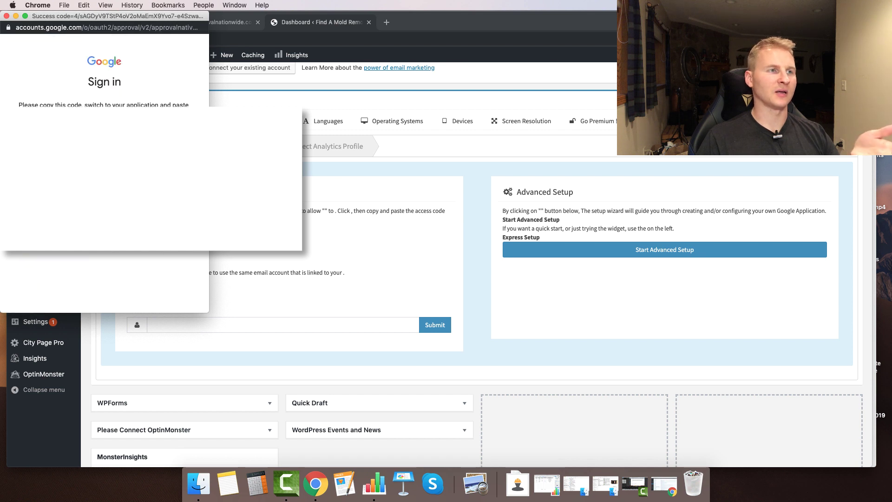
pyautogui.click(217, 320)
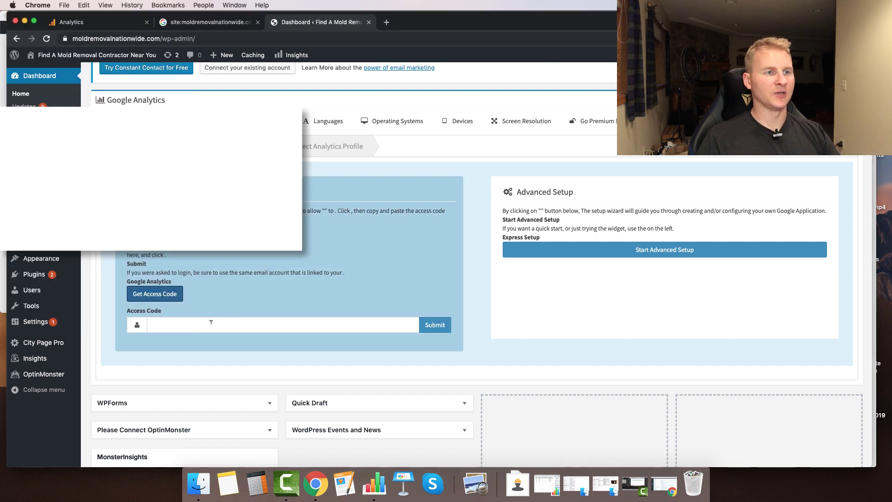
pyautogui.click(193, 322)
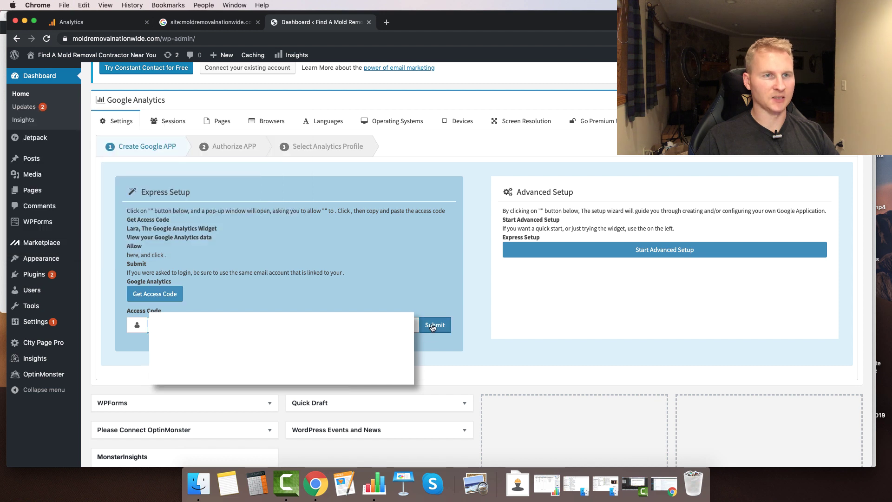
pyautogui.click(429, 325)
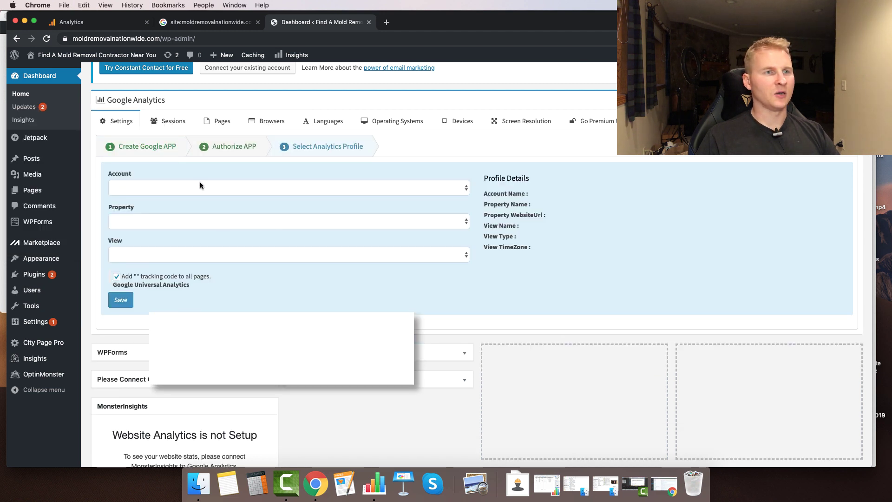
# - Select the Mold Removal analytics account and save it to show the Sessions chart
pyautogui.click(233, 187)
pyautogui.click(227, 195)
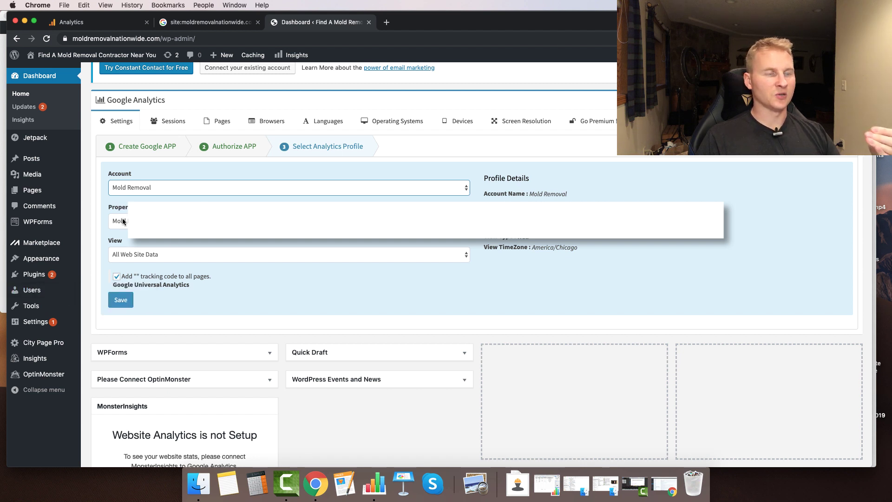
pyautogui.click(120, 300)
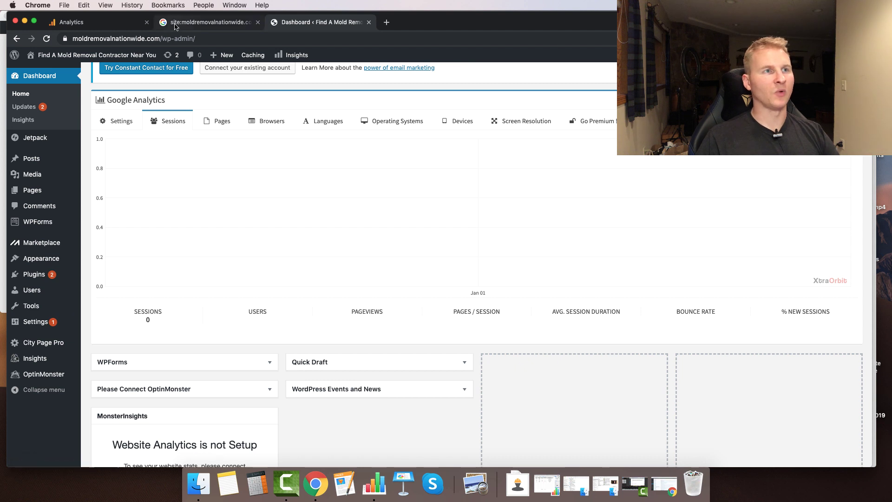
pyautogui.click(204, 22)
# - Open Google Search Console and start adding a new property
pyautogui.click(47, 134)
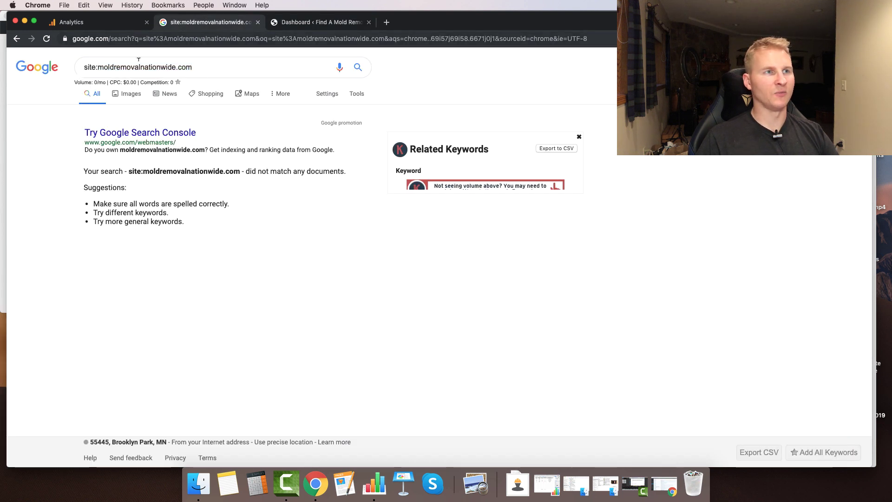
pyautogui.click(100, 133)
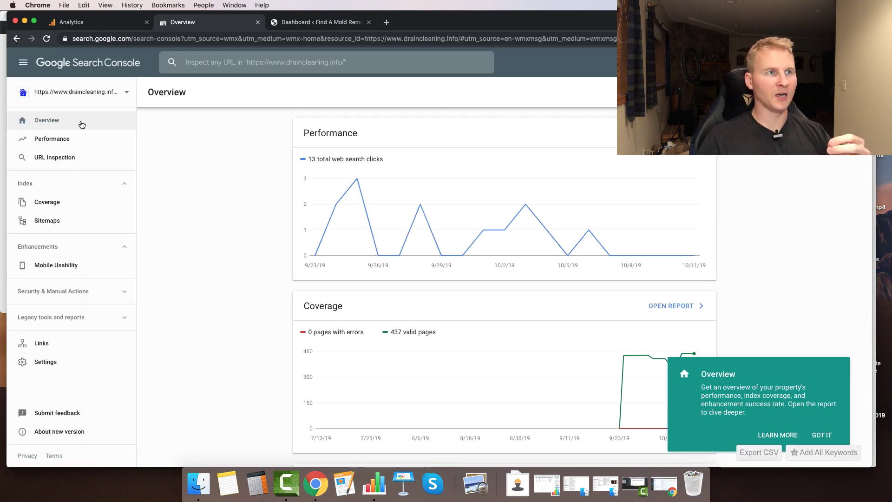
pyautogui.click(77, 93)
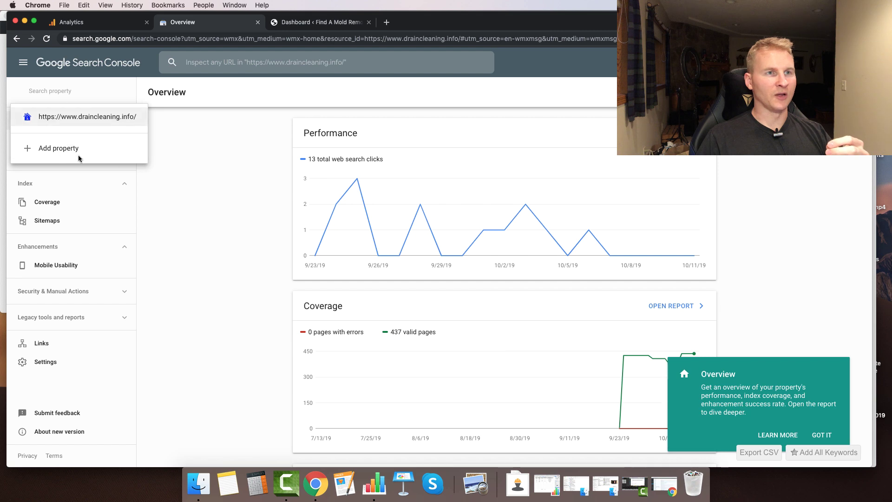
pyautogui.click(60, 153)
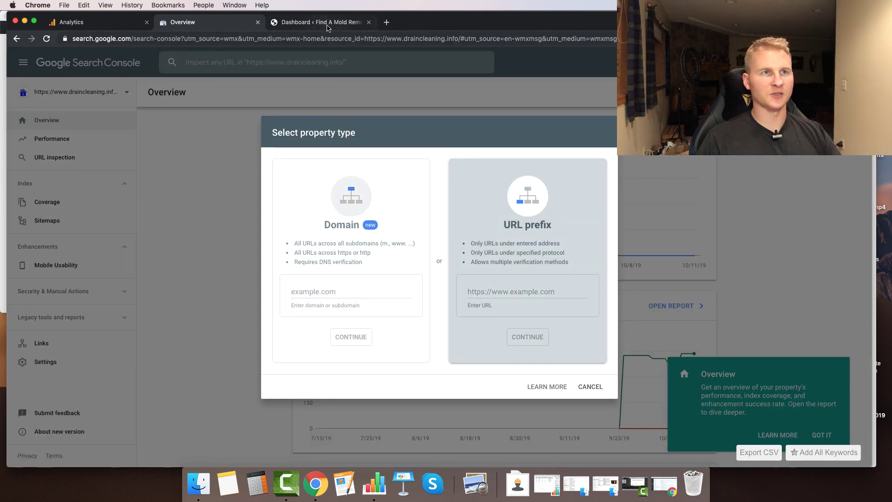
pyautogui.click(325, 24)
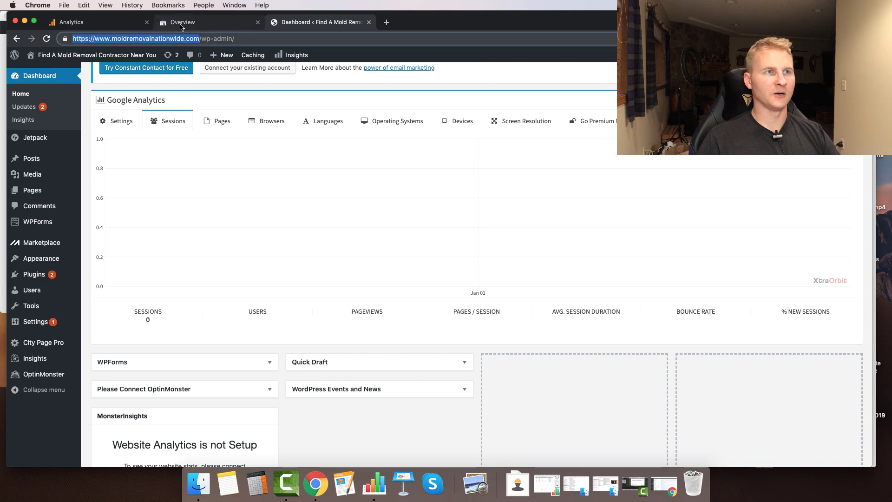
pyautogui.click(183, 22)
# - Add moldremovalnationwide.com as a URL-prefix property and switch to its overview
pyautogui.click(478, 288)
pyautogui.write('https://www.moldremovalnationwide.com')
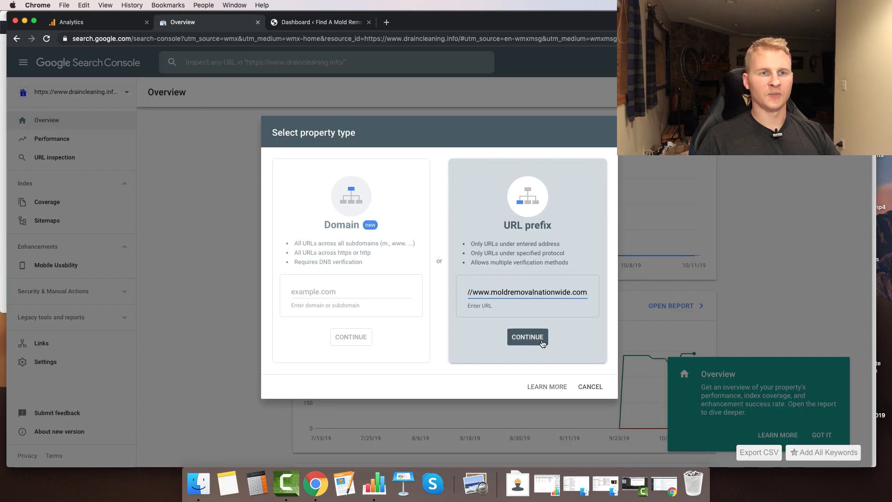
pyautogui.click(538, 338)
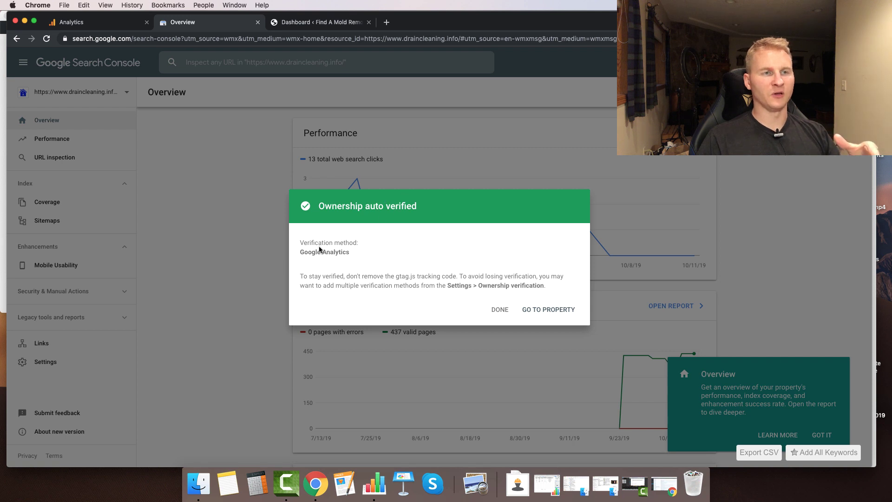
pyautogui.click(500, 310)
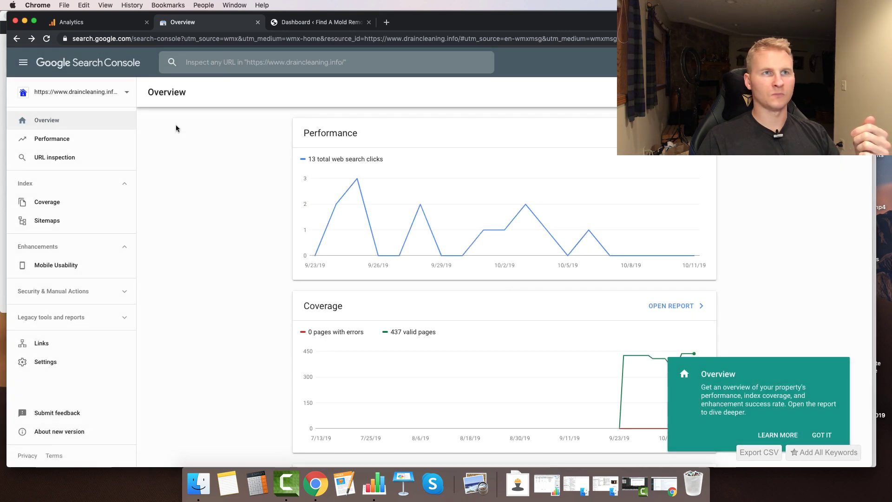
pyautogui.press('super+r')
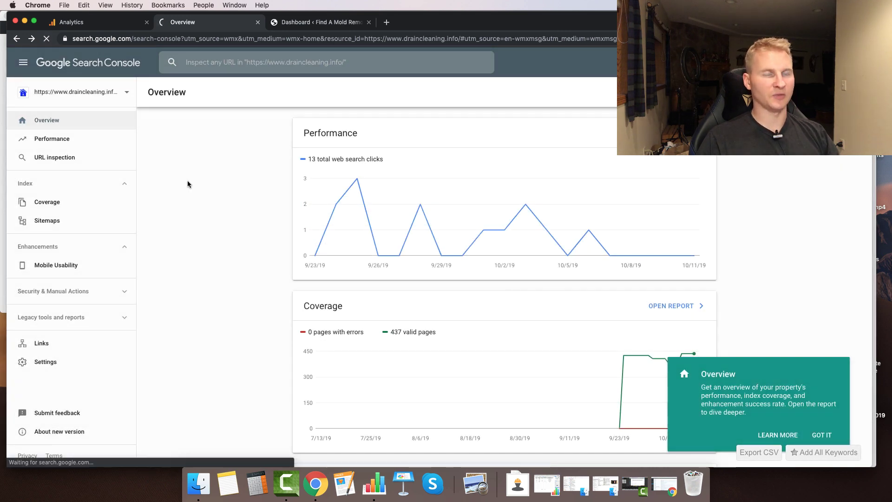
pyautogui.click(110, 92)
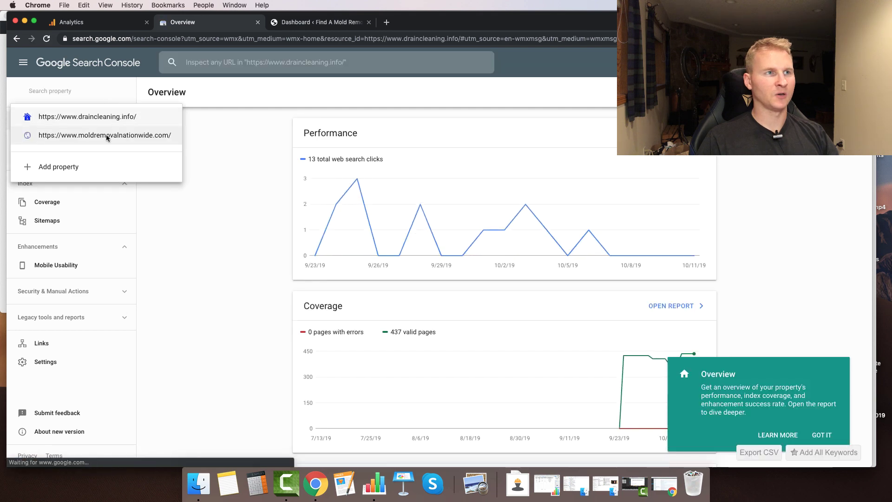
pyautogui.click(106, 135)
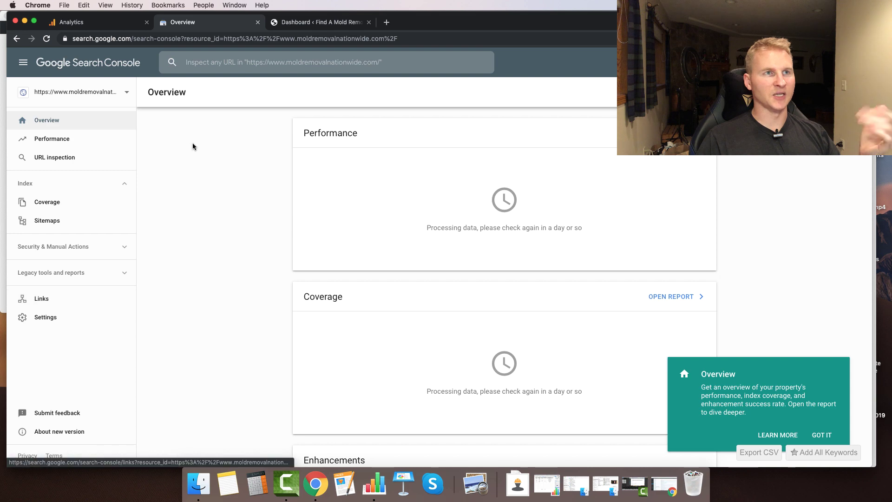
pyautogui.click(300, 22)
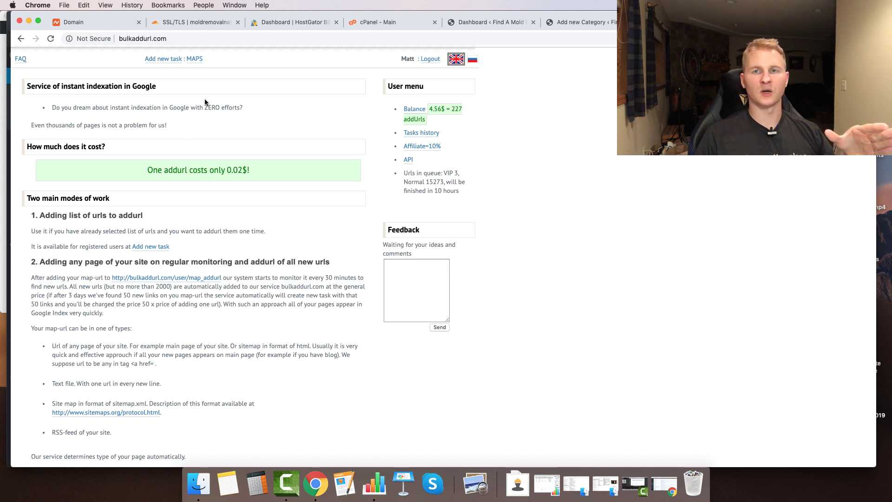
# - Open bulkaddurl.com's Add new task form for submitting URLs to Google
pyautogui.click(180, 36)
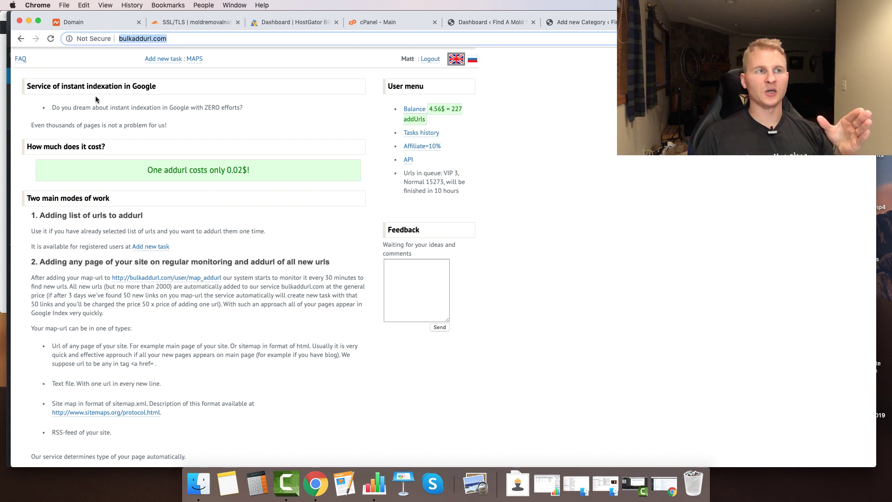
pyautogui.click(36, 107)
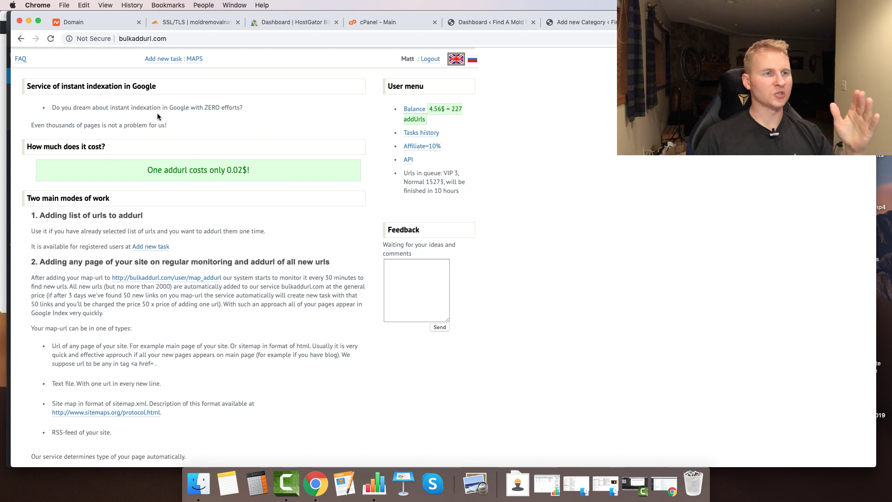
pyautogui.hotkey('ctrl', 'shift', 'Tab')
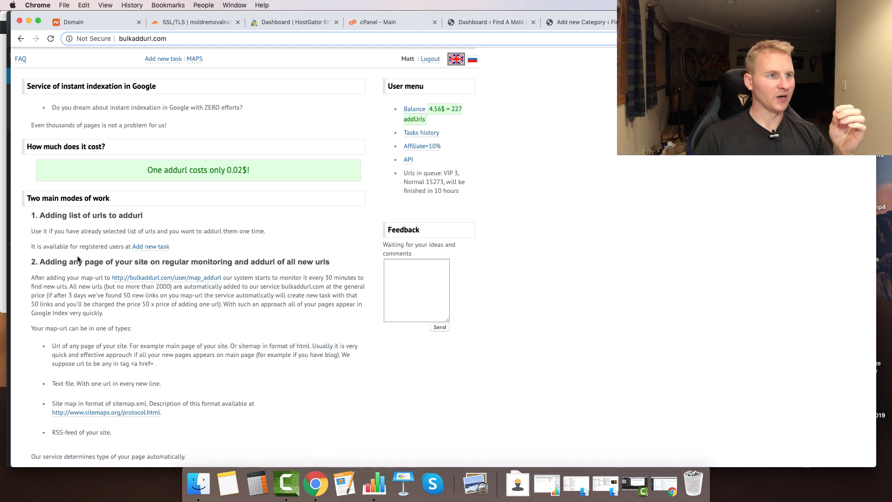
pyautogui.click(147, 251)
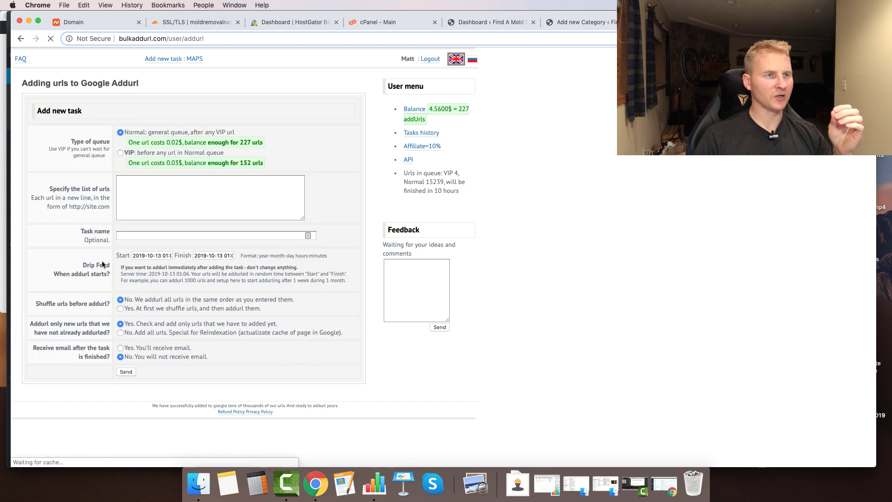
# - Enter the site's homepage and Mold Removal in Connecticut page URLs into the URL list
pyautogui.click(148, 185)
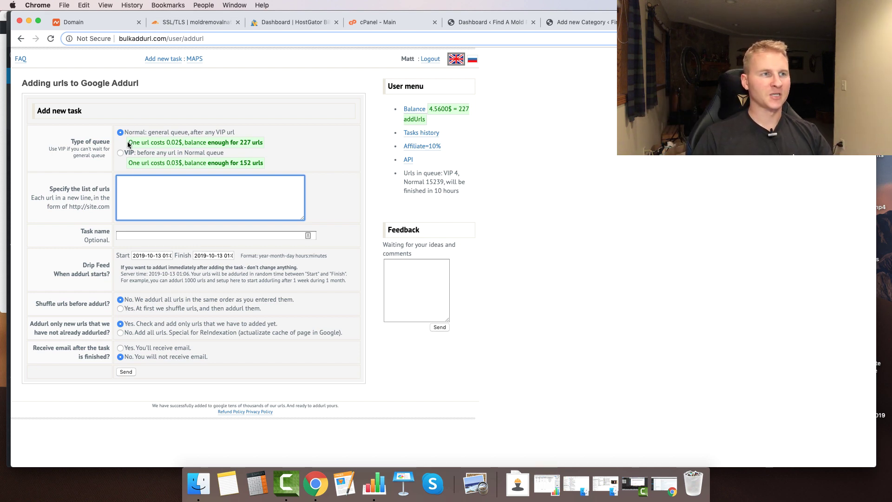
pyautogui.click(683, 22)
pyautogui.click(197, 39)
pyautogui.press('super+c')
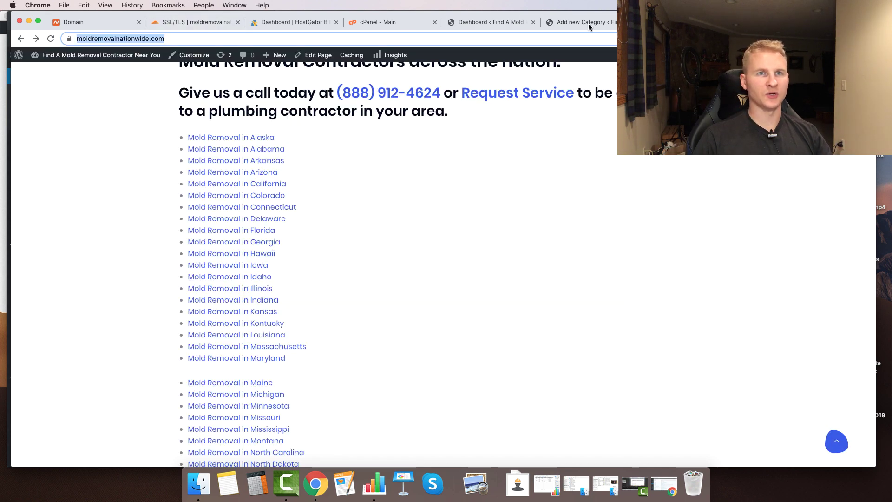
pyautogui.click(780, 22)
pyautogui.press('super+v')
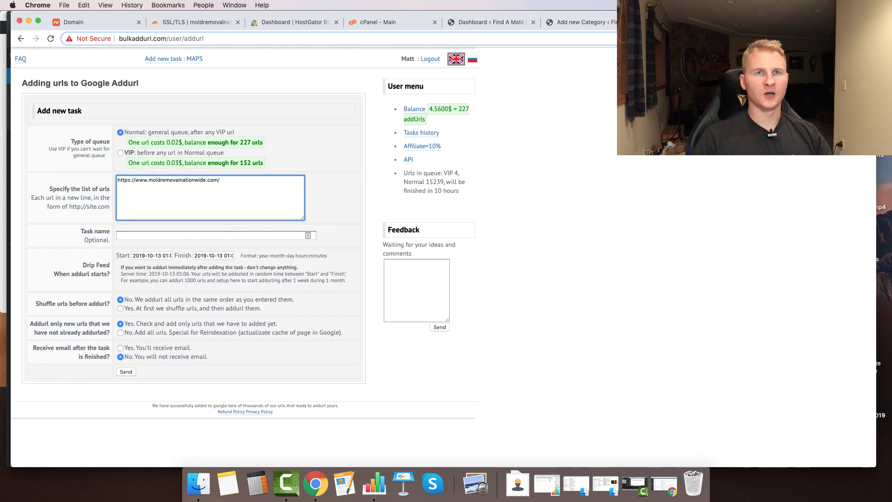
pyautogui.click(683, 22)
pyautogui.rightClick(221, 207)
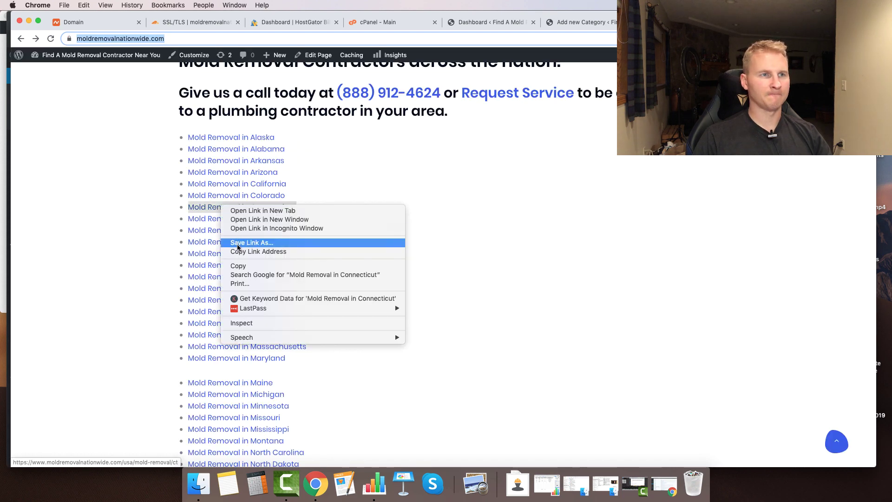
pyautogui.click(236, 253)
pyautogui.click(780, 22)
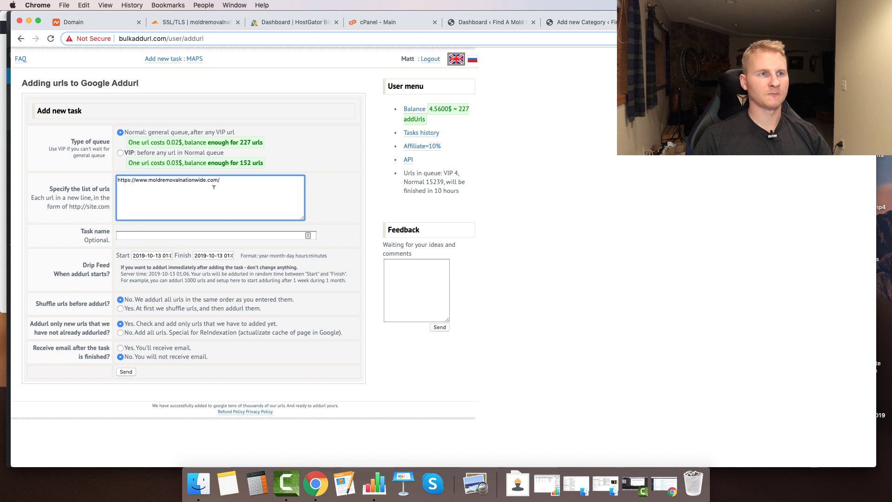
pyautogui.press('Return')
pyautogui.press('super+v')
# - Add the Florida and Idaho state page URLs to the list
pyautogui.click(683, 23)
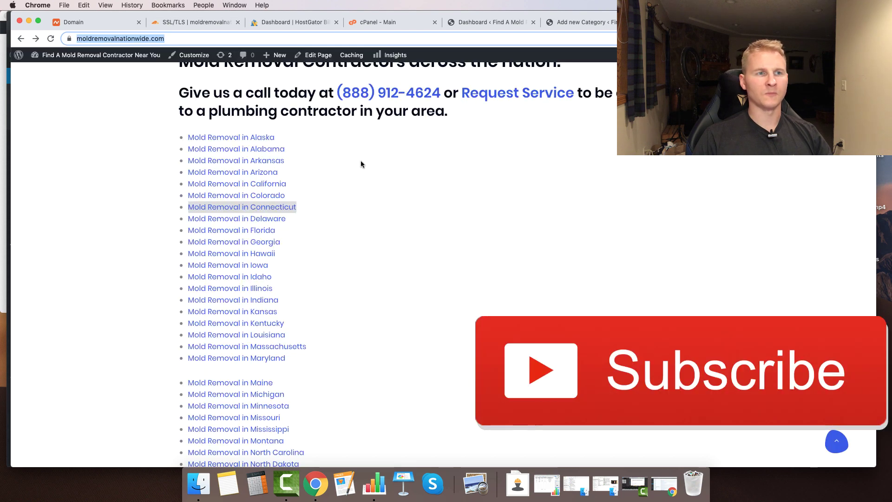
pyautogui.rightClick(207, 230)
pyautogui.click(241, 276)
pyautogui.click(780, 22)
pyautogui.press('Return')
pyautogui.press('super+v')
pyautogui.hotkey('ctrl', 'shift', 'Tab')
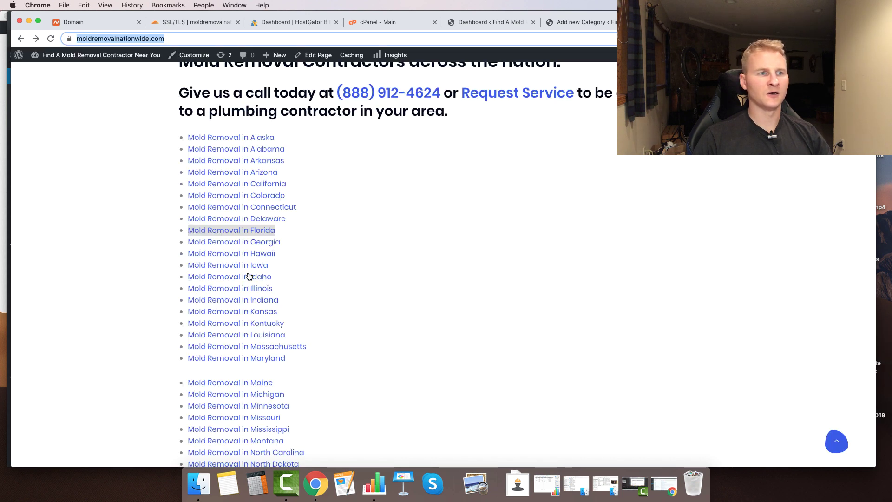
pyautogui.rightClick(239, 277)
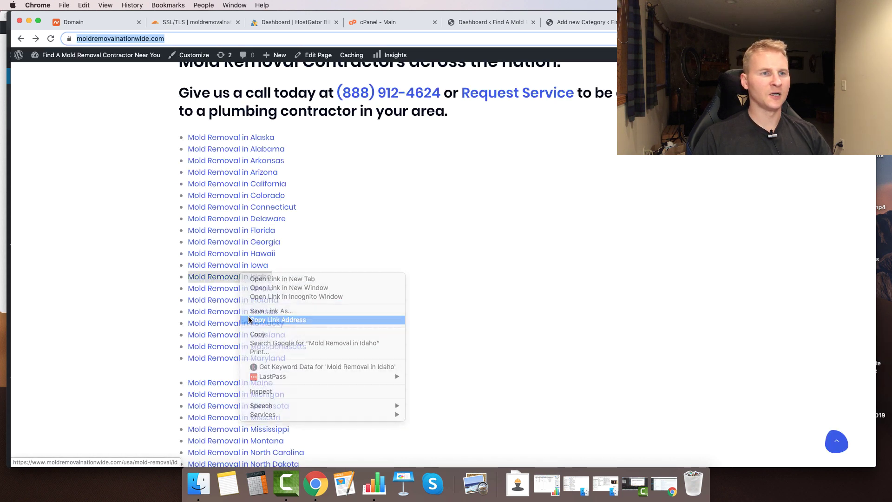
pyautogui.click(253, 320)
pyautogui.hotkey('ctrl', 'Tab')
pyautogui.press('Return')
pyautogui.press('super+v')
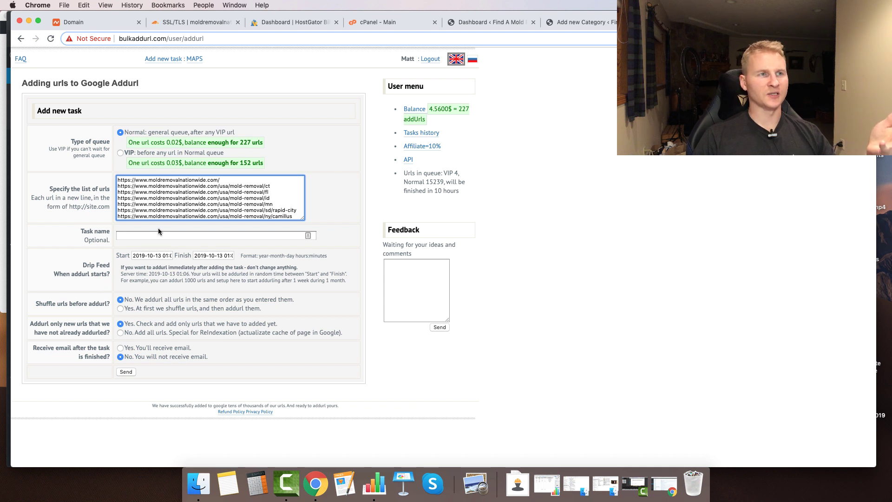
# - Set shuffle to Yes and send the task, queuing 10 unique URLs
pyautogui.click(120, 309)
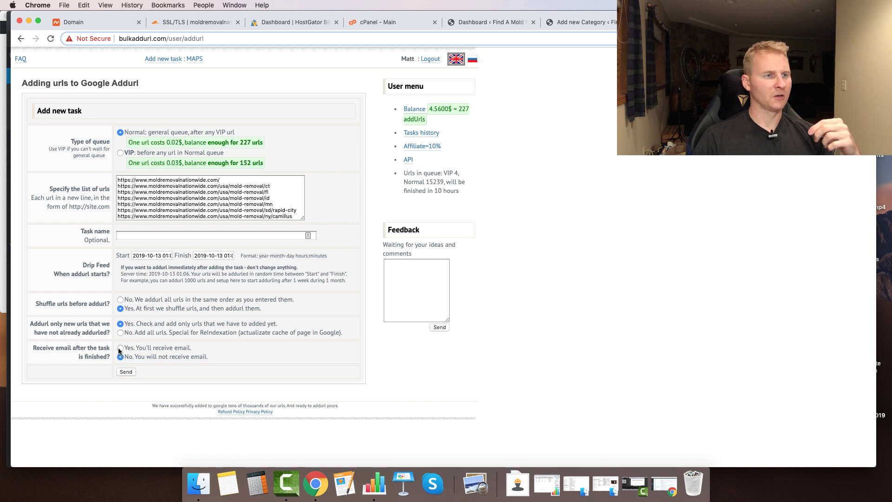
pyautogui.click(126, 372)
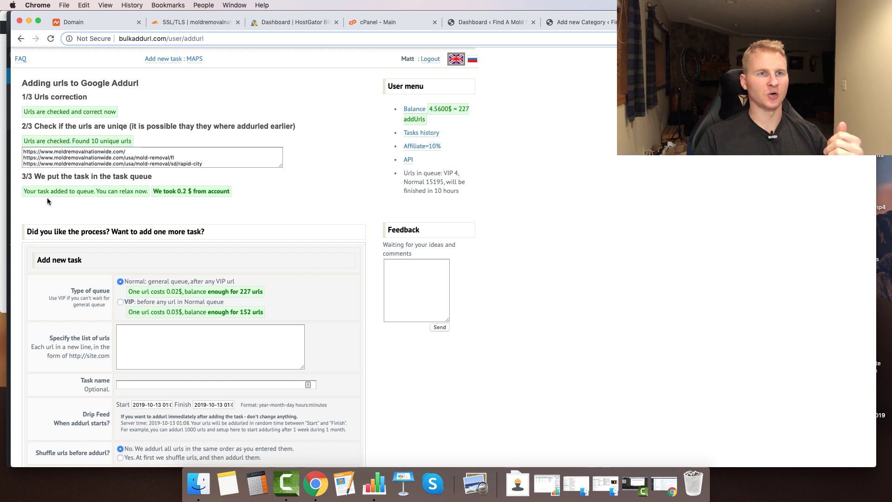
pyautogui.moveTo(415, 181); pyautogui.dragTo(458, 190)
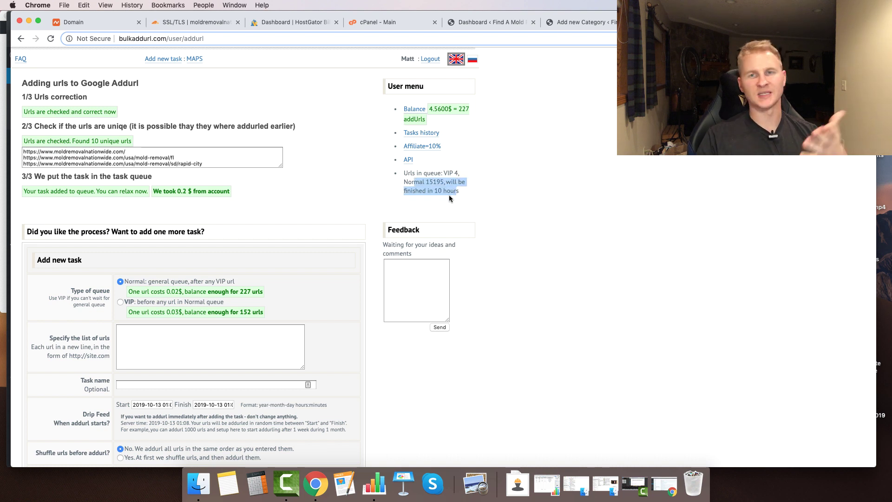